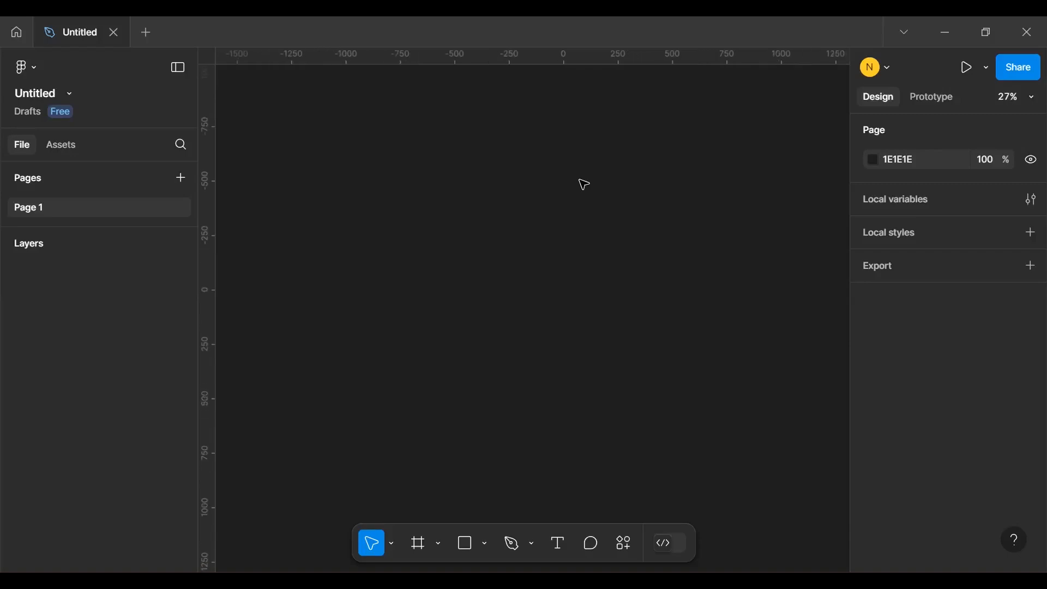
# Create a frame from the Desktop preset and set its dimensions to 1920 × 1000
pyautogui.click(469, 542)
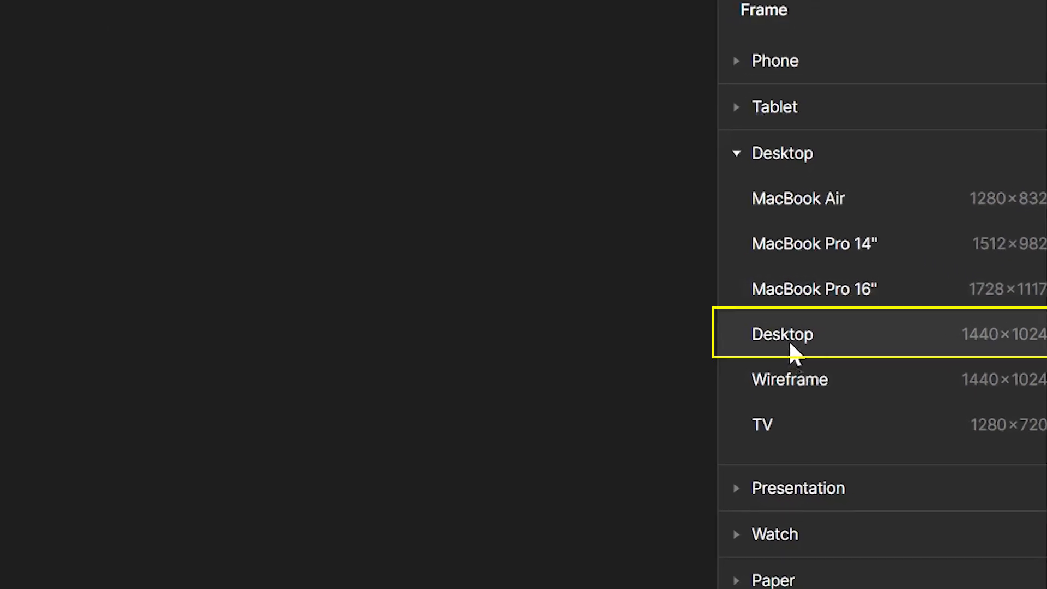
pyautogui.click(788, 339)
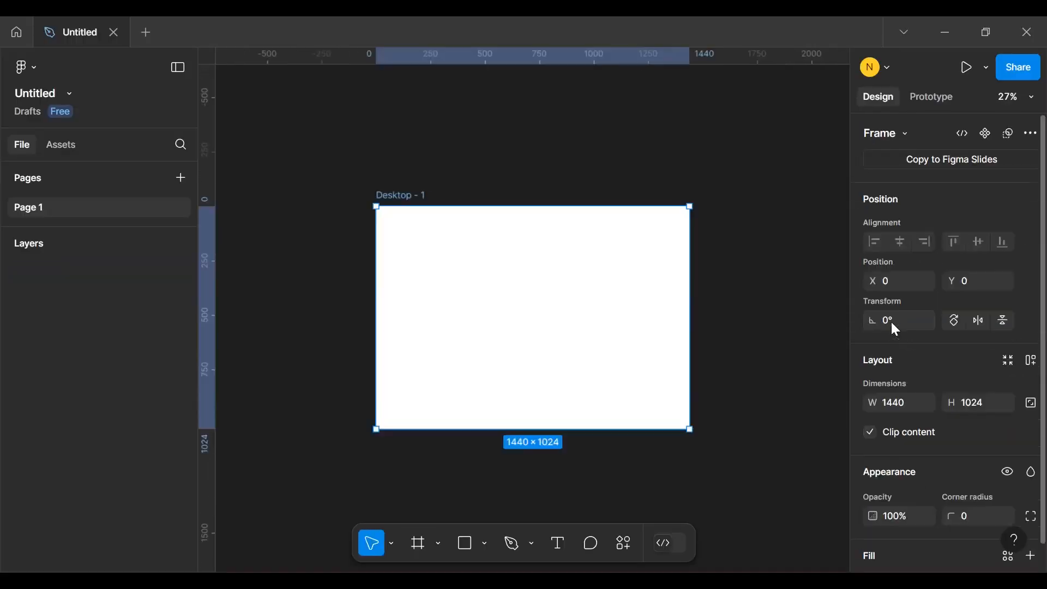
pyautogui.click(889, 406)
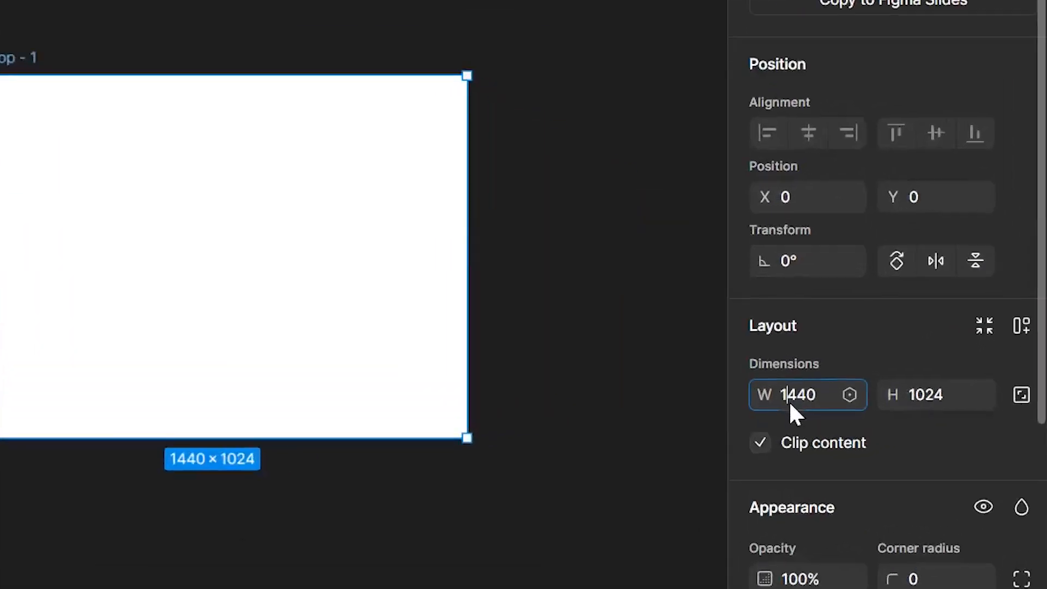
pyautogui.doubleClick(790, 407)
pyautogui.write('1920')
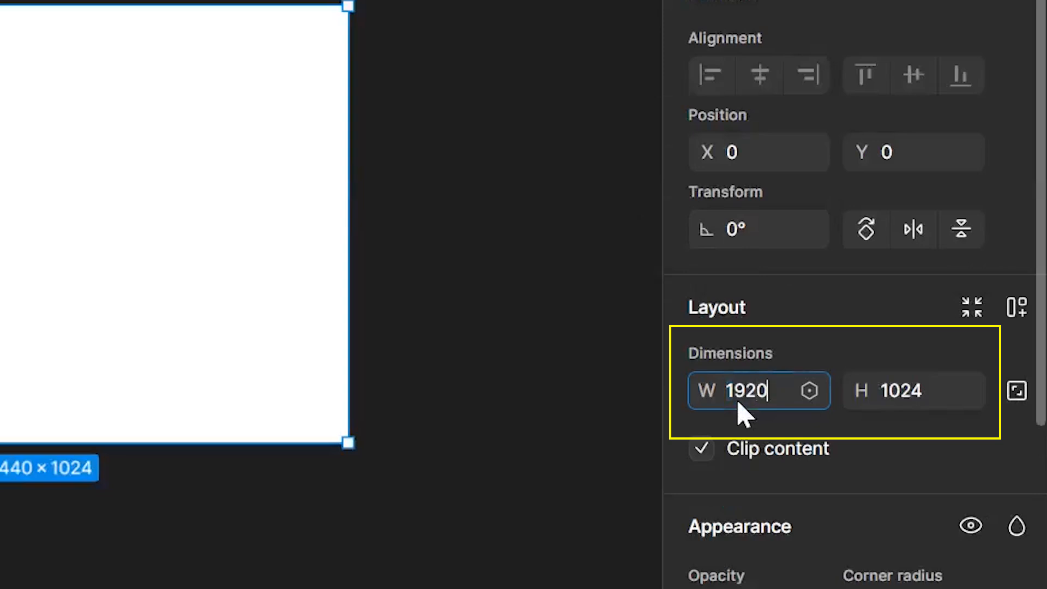
pyautogui.press('Tab')
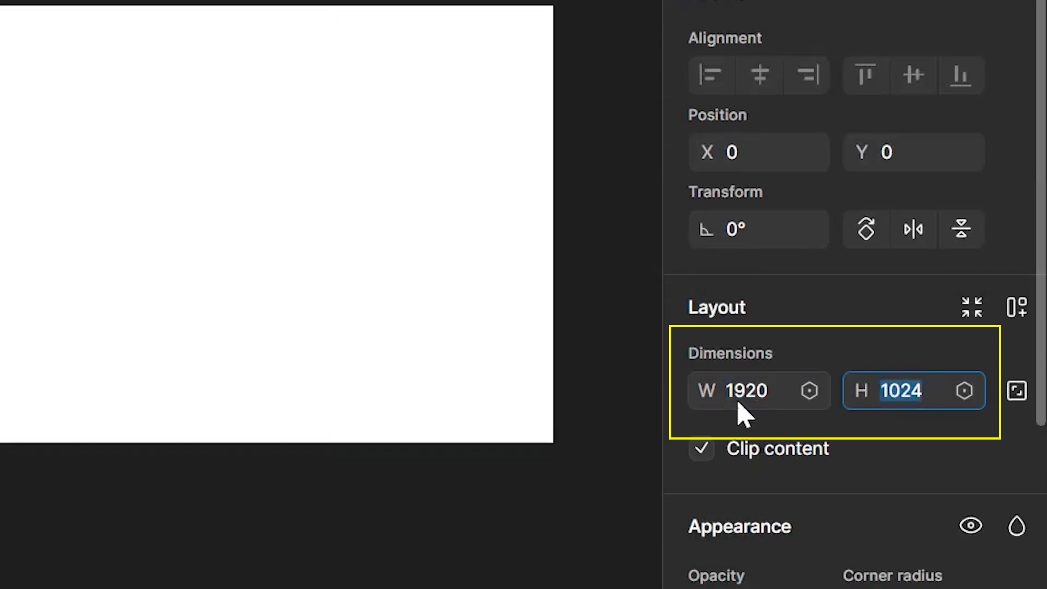
pyautogui.write('1000')
pyautogui.press('Return')
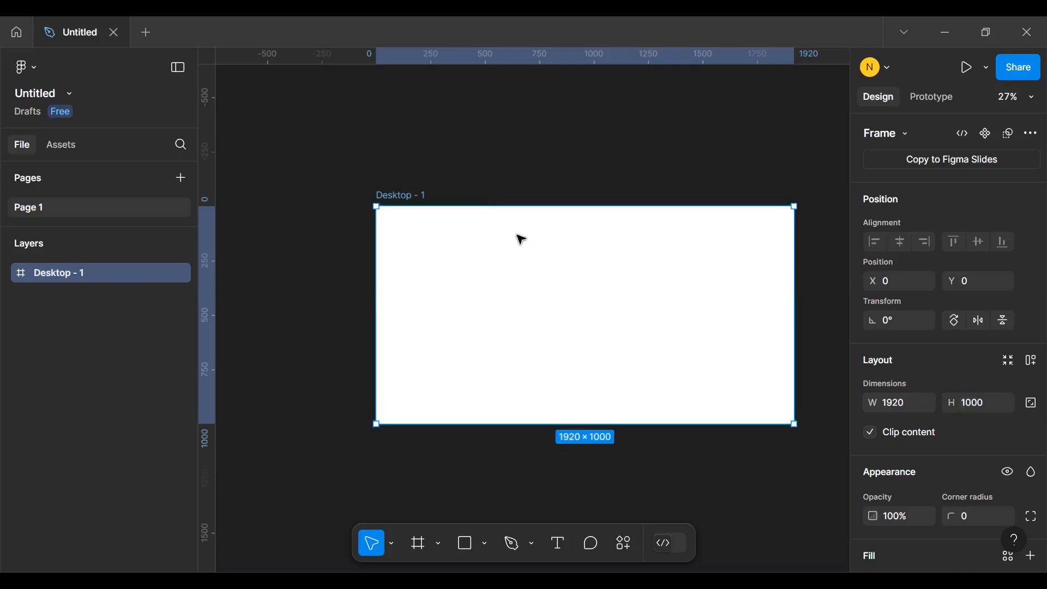
# Draw a second frame about 1011 × 1000 on the empty canvas to the right of the desktop frame
pyautogui.moveTo(654, 294); pyautogui.dragTo(223, 302)
pyautogui.click(408, 545)
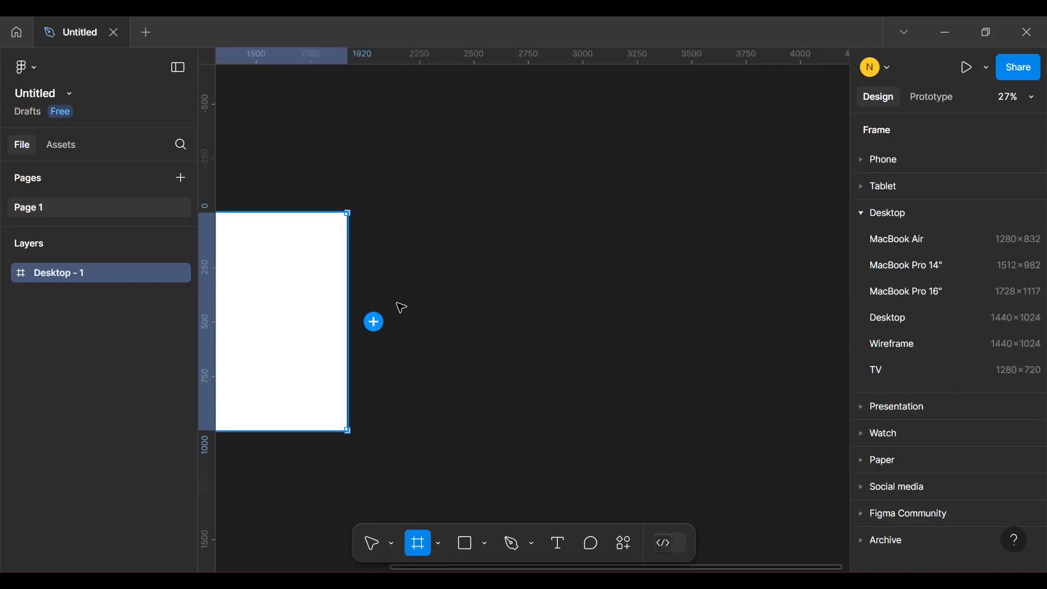
pyautogui.moveTo(458, 213); pyautogui.dragTo(679, 431)
# Draw a rectangle in the upper area of the second frame and set its dimensions to 350 × 250
pyautogui.scroll(5, 534, 288)
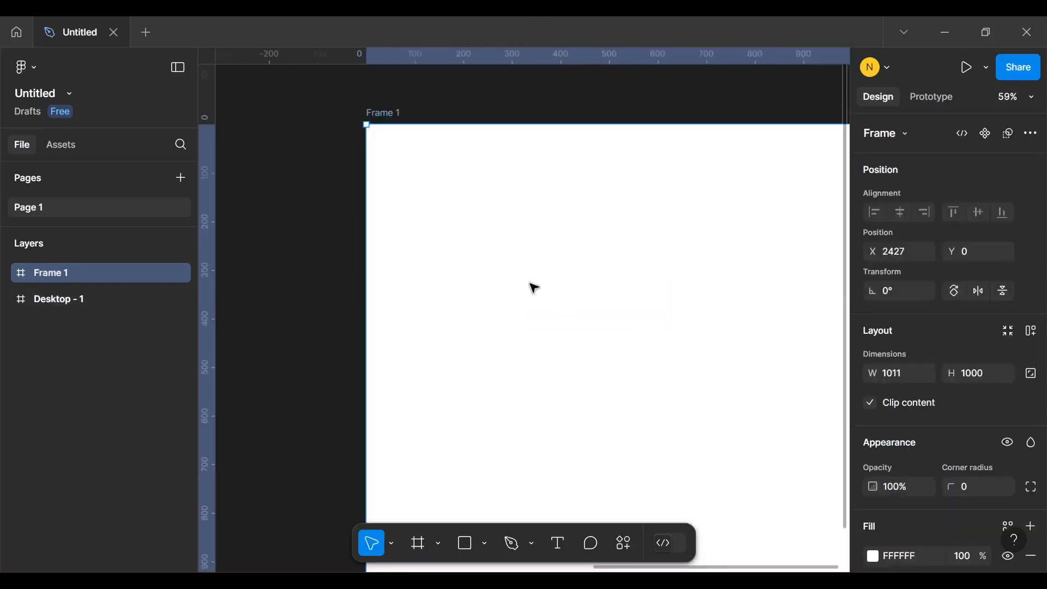
pyautogui.click(466, 543)
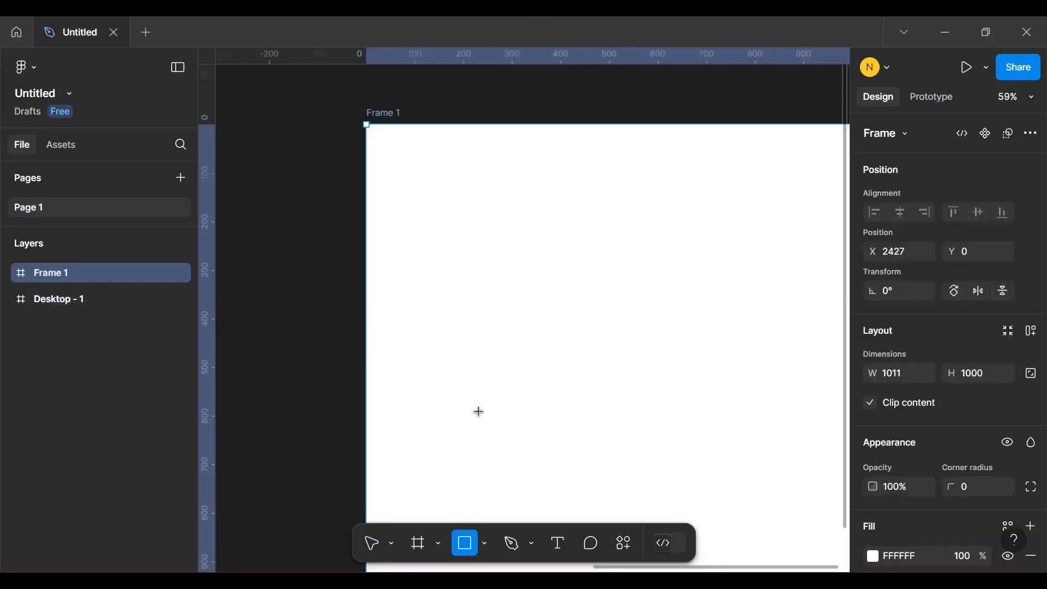
pyautogui.moveTo(438, 222); pyautogui.dragTo(616, 313)
pyautogui.click(885, 373)
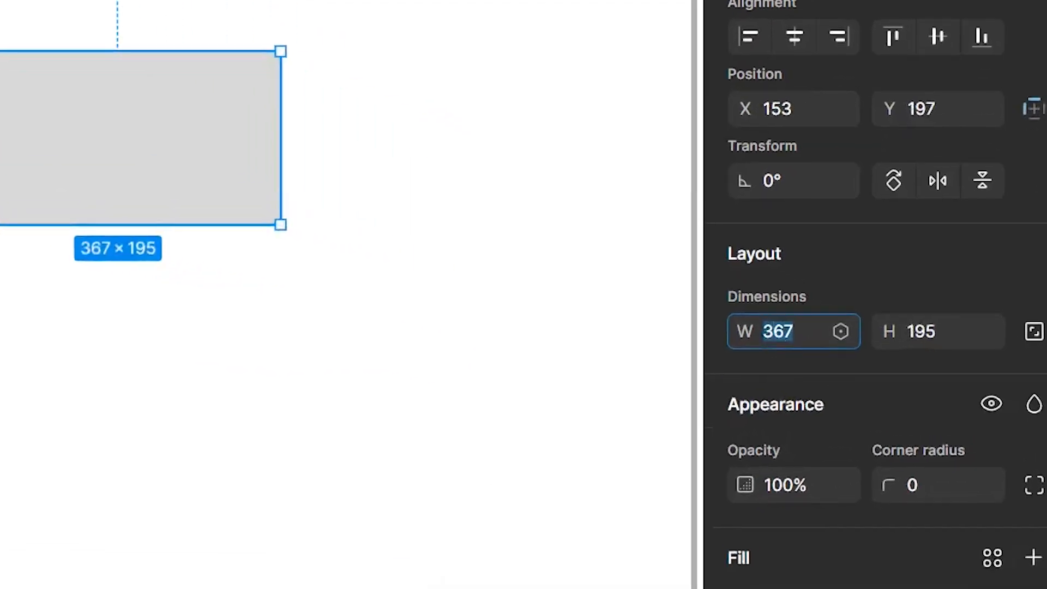
pyautogui.write('350')
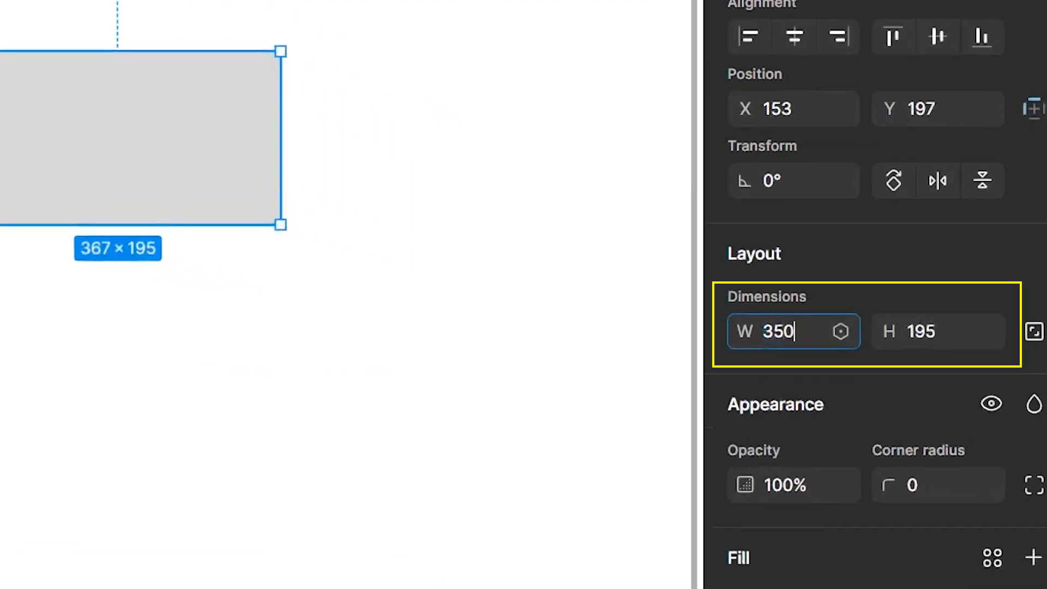
pyautogui.press('Tab')
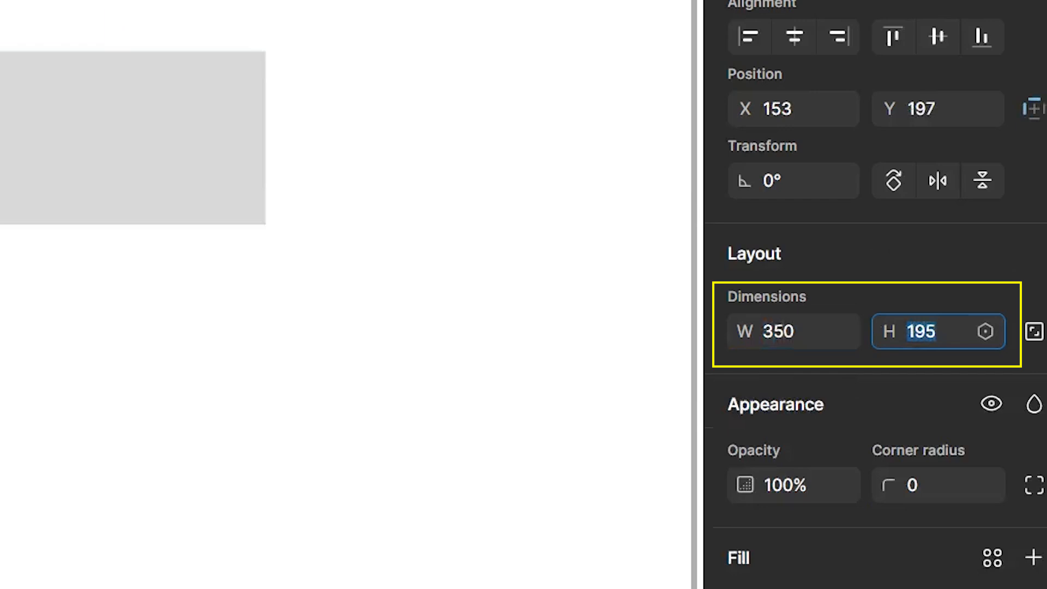
pyautogui.write('250')
pyautogui.press('Return')
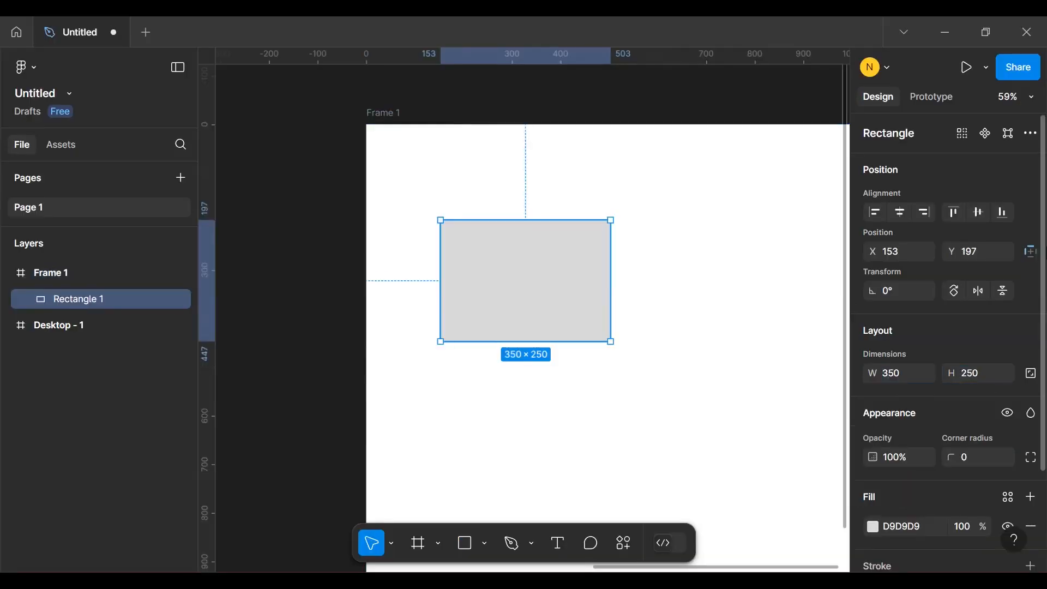
# Round the rectangle's corners to a radius of 14
pyautogui.click(631, 290)
pyautogui.click(523, 273)
pyautogui.scroll(3, 461, 261)
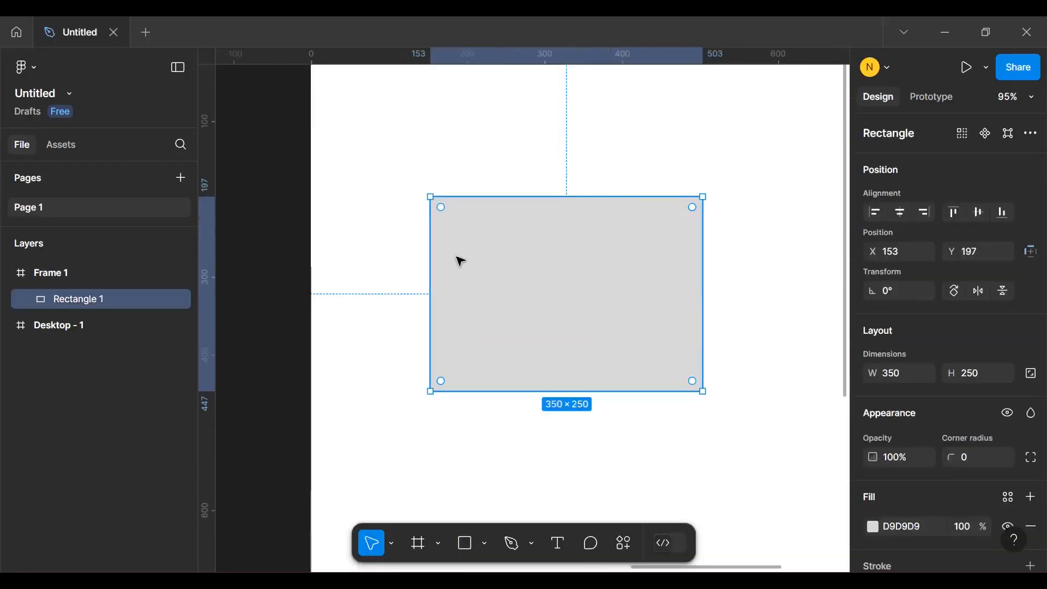
pyautogui.scroll(2, 460, 260)
pyautogui.moveTo(434, 195)
pyautogui.mouseDown()
pyautogui.moveTo(447, 210)
pyautogui.moveTo(434, 196)
pyautogui.mouseUp()
pyautogui.click(449, 138)
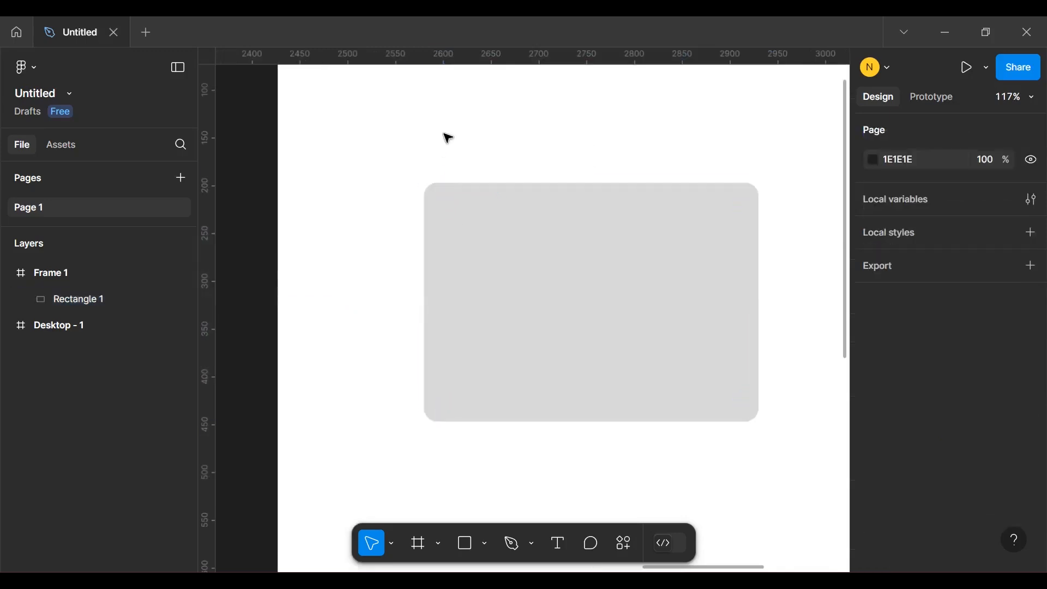
# Change the rounded rectangle's fill color to white (FFFFFF)
pyautogui.moveTo(682, 299); pyautogui.dragTo(535, 294)
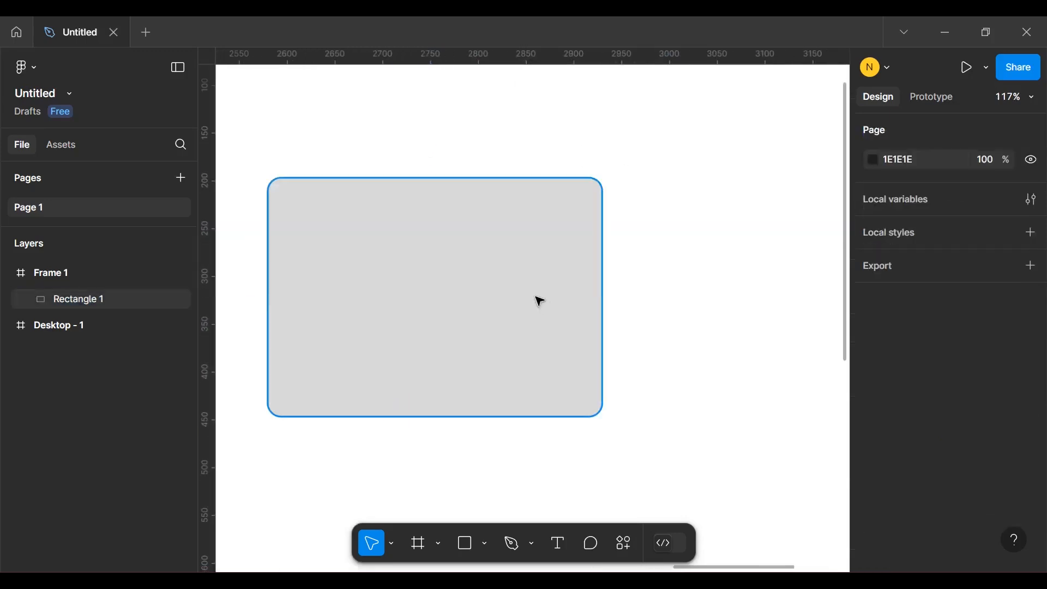
pyautogui.click(540, 301)
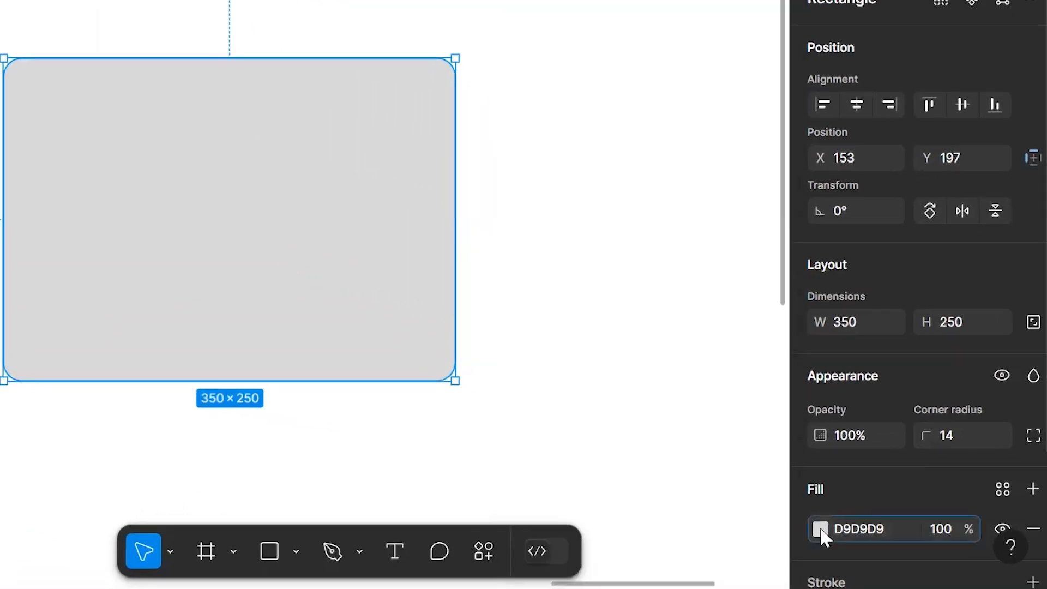
pyautogui.click(821, 533)
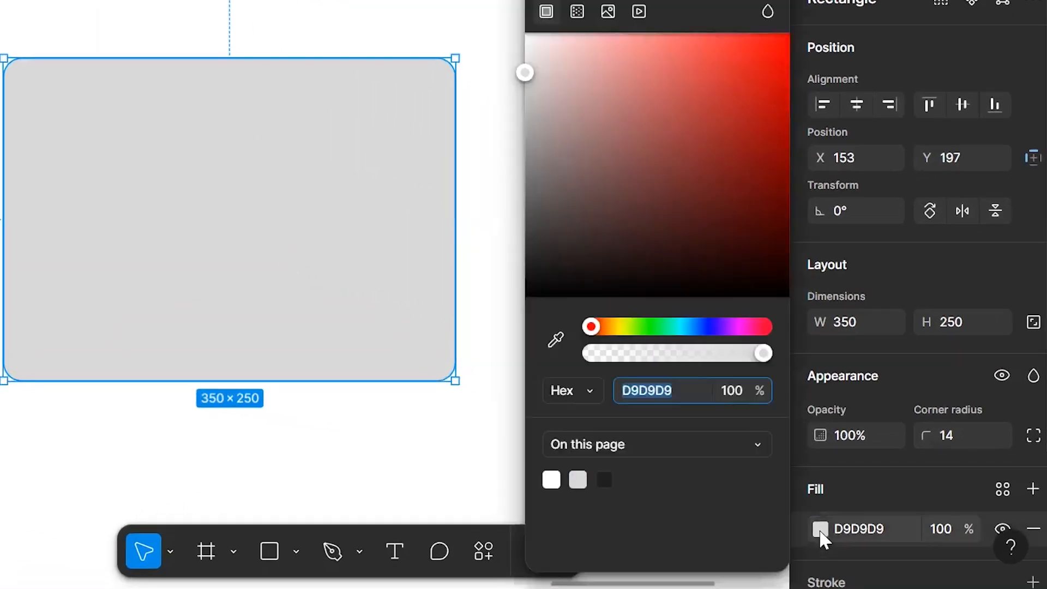
pyautogui.moveTo(539, 58); pyautogui.dragTo(447, 4)
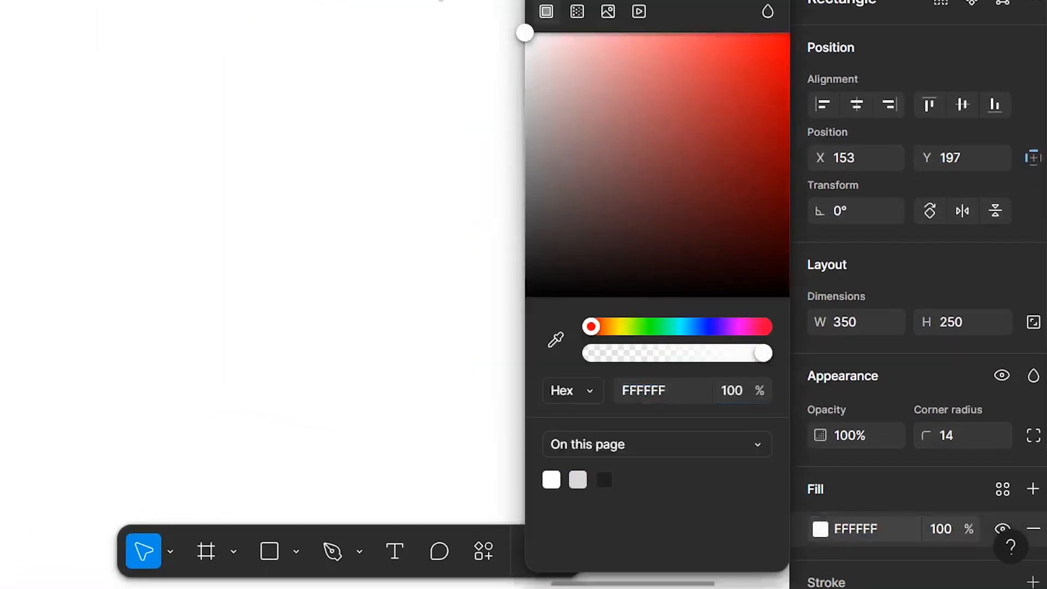
# Add an inside stroke to the rectangle with color D2D2D2 and a weight of 2
pyautogui.scroll(-3, 951, 482)
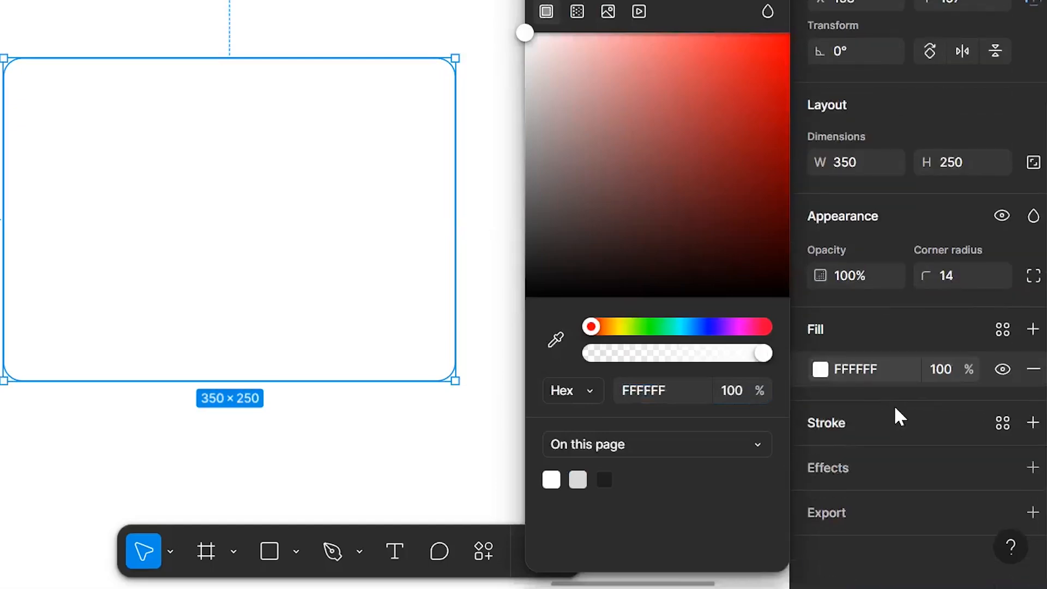
pyautogui.click(1032, 422)
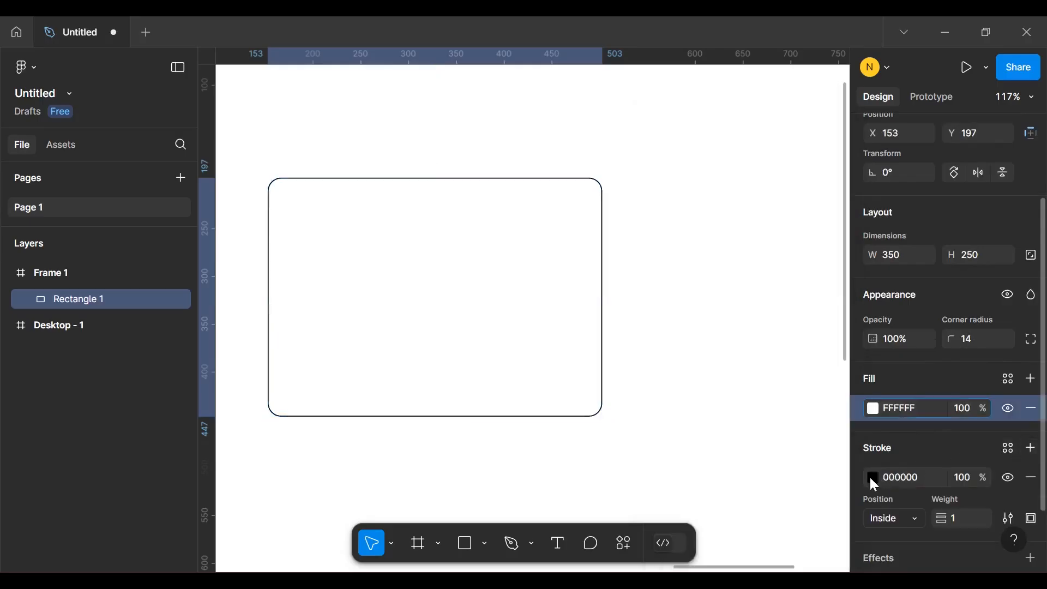
pyautogui.click(873, 478)
pyautogui.moveTo(670, 198); pyautogui.dragTo(643, 201)
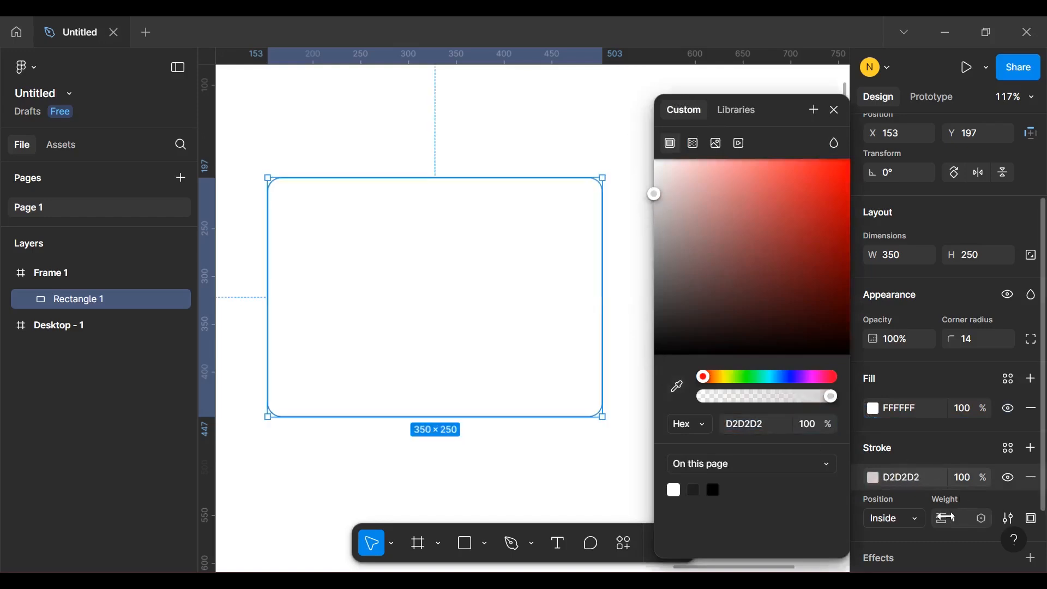
pyautogui.press('Return')
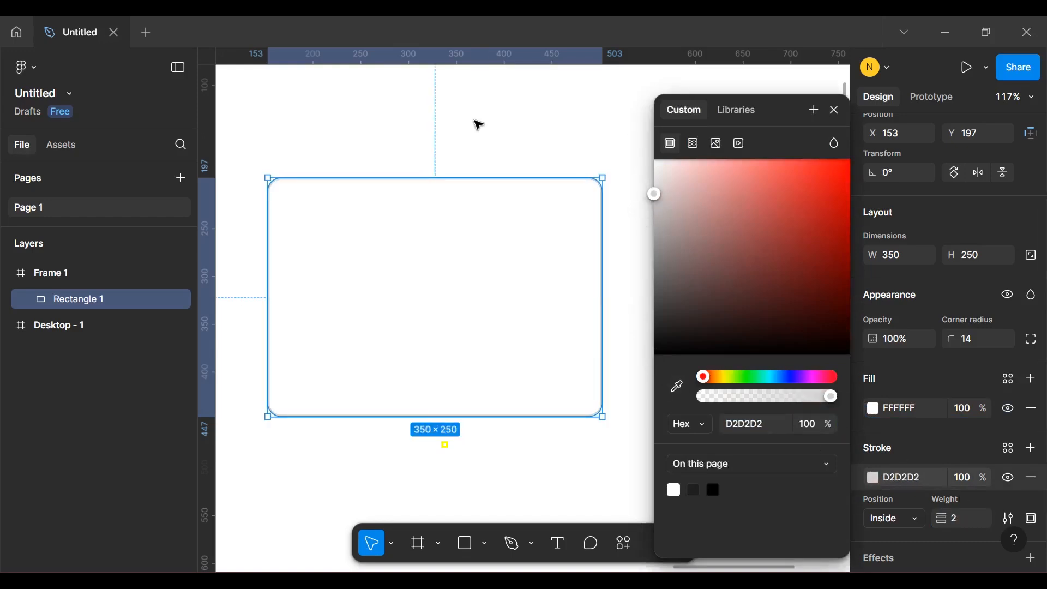
pyautogui.click(473, 121)
pyautogui.click(436, 257)
pyautogui.click(474, 150)
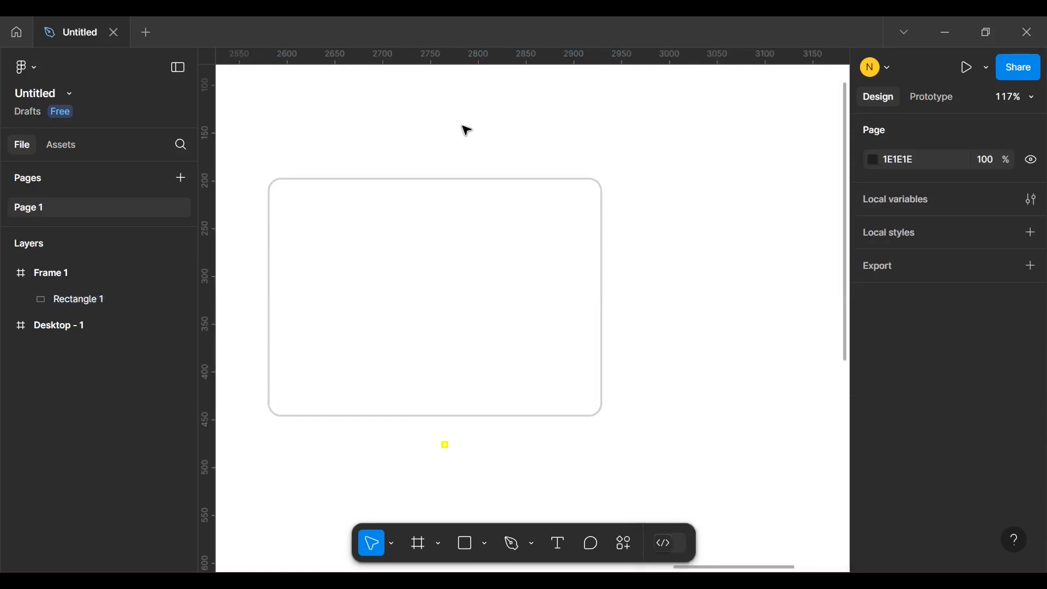
# Resize the rectangle to a portrait card 250 wide and 350 high
pyautogui.click(597, 215)
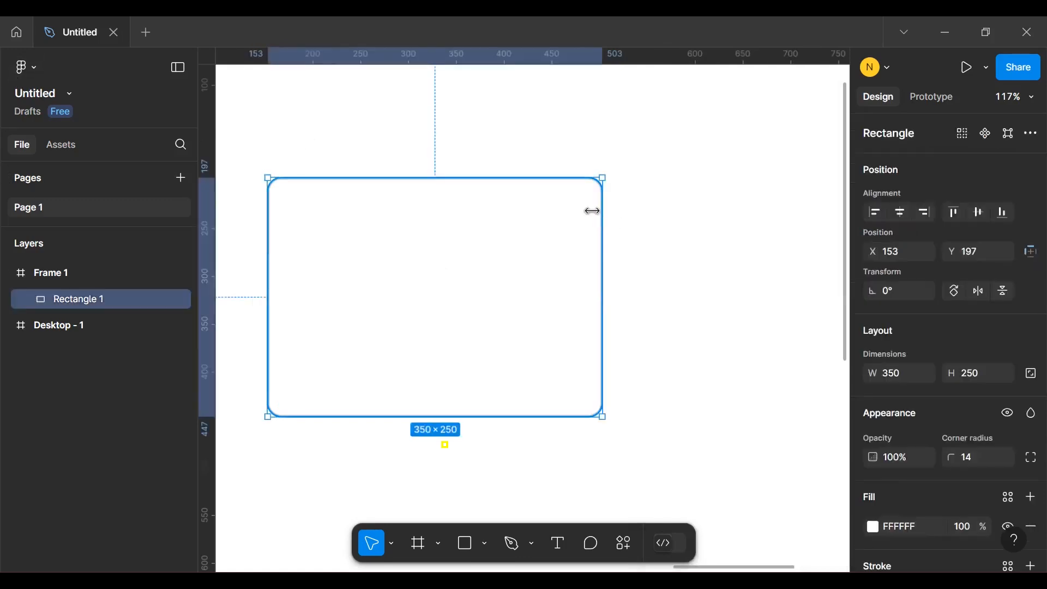
pyautogui.write('250')
pyautogui.press('Tab')
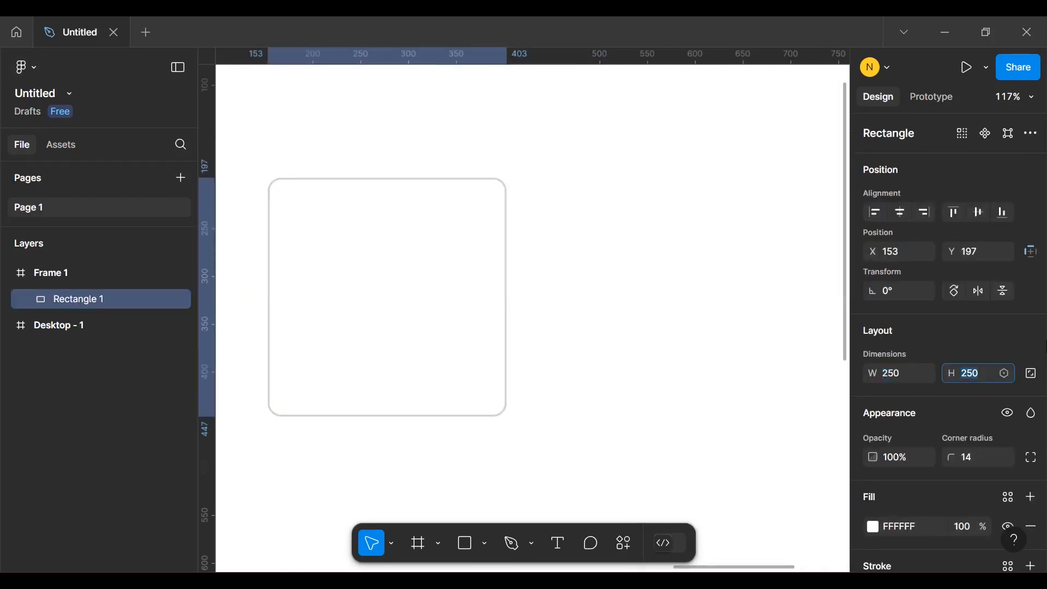
pyautogui.write('350')
pyautogui.press('Return')
pyautogui.press('Escape')
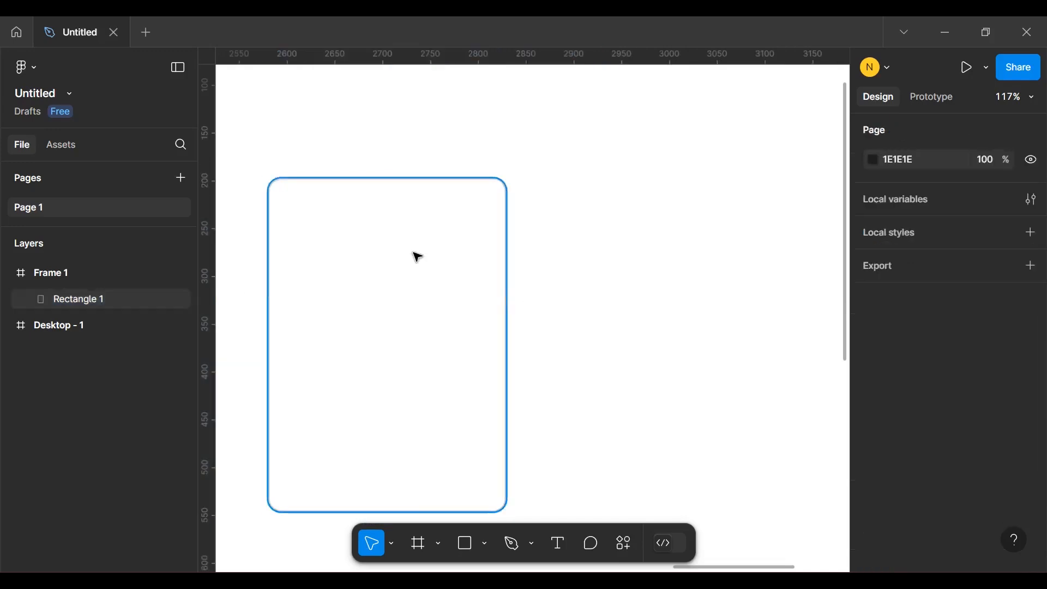
# Move the card rectangle up and to the right, to about X 264, Y 144
pyautogui.moveTo(416, 257); pyautogui.dragTo(489, 199)
pyautogui.click(640, 243)
pyautogui.click(469, 238)
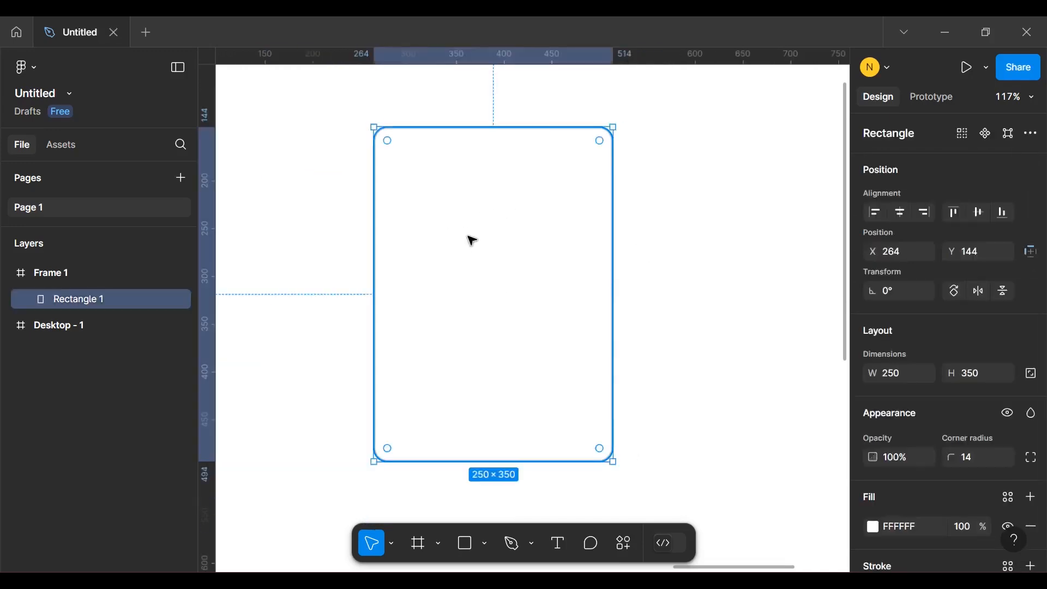
# Draw a circle about 101 × 101 in the upper part of the card with the Ellipse tool
pyautogui.click(467, 547)
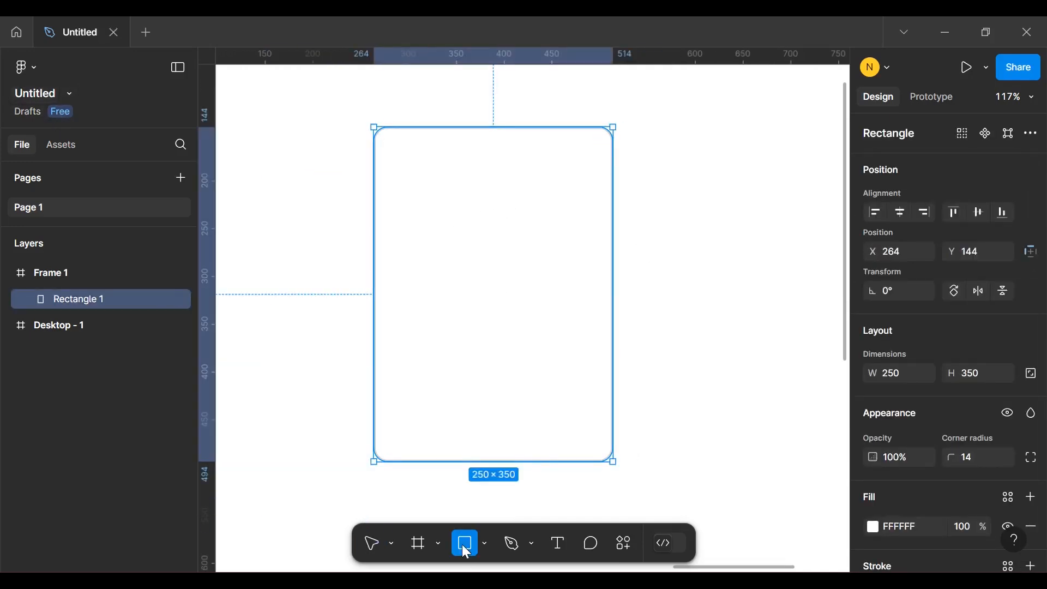
pyautogui.click(484, 543)
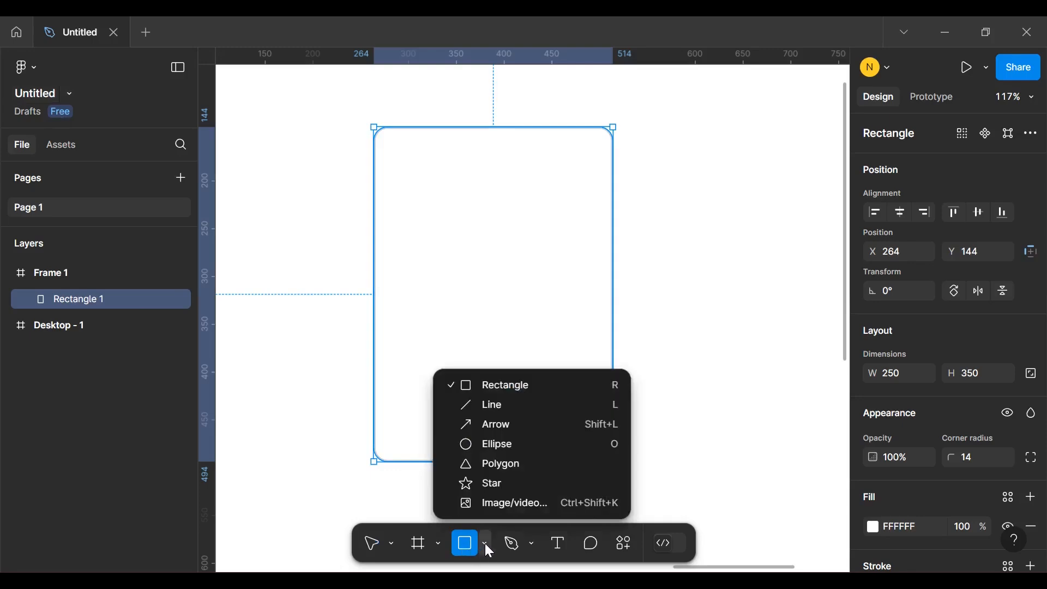
pyautogui.click(474, 444)
pyautogui.moveTo(443, 163); pyautogui.dragTo(533, 253)
pyautogui.click(707, 248)
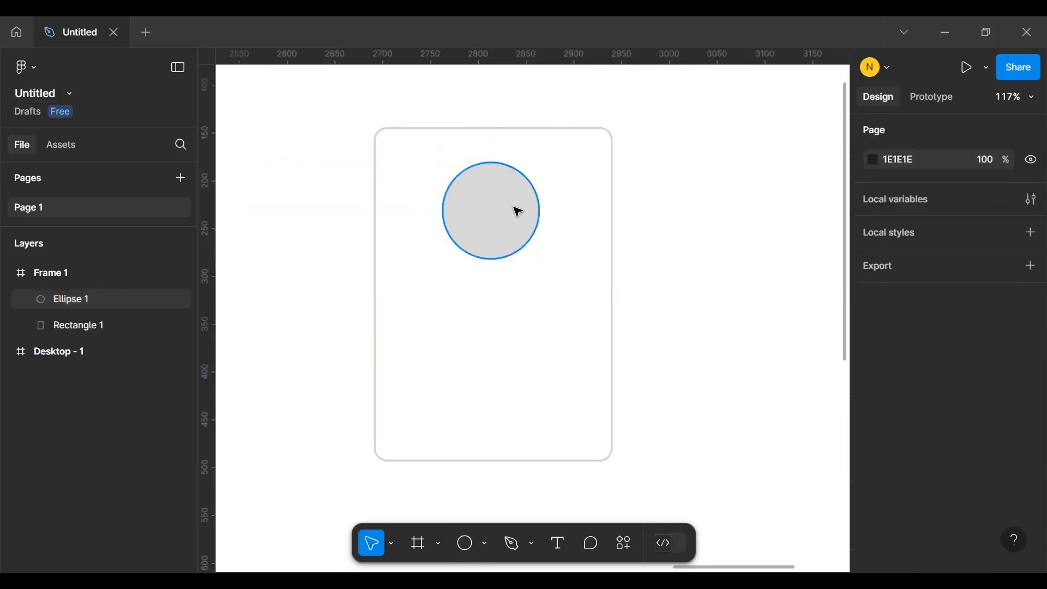
# Set the circle's dimensions to exactly 100 × 100
pyautogui.click(516, 210)
pyautogui.write('100')
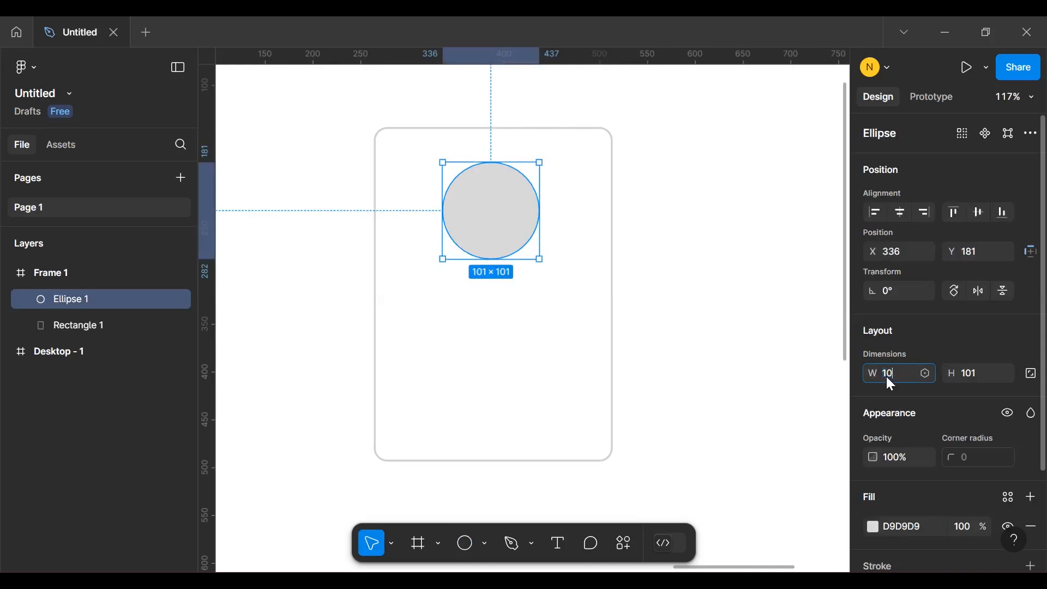
pyautogui.press('Tab')
pyautogui.write('100')
pyautogui.press('Return')
pyautogui.click(783, 320)
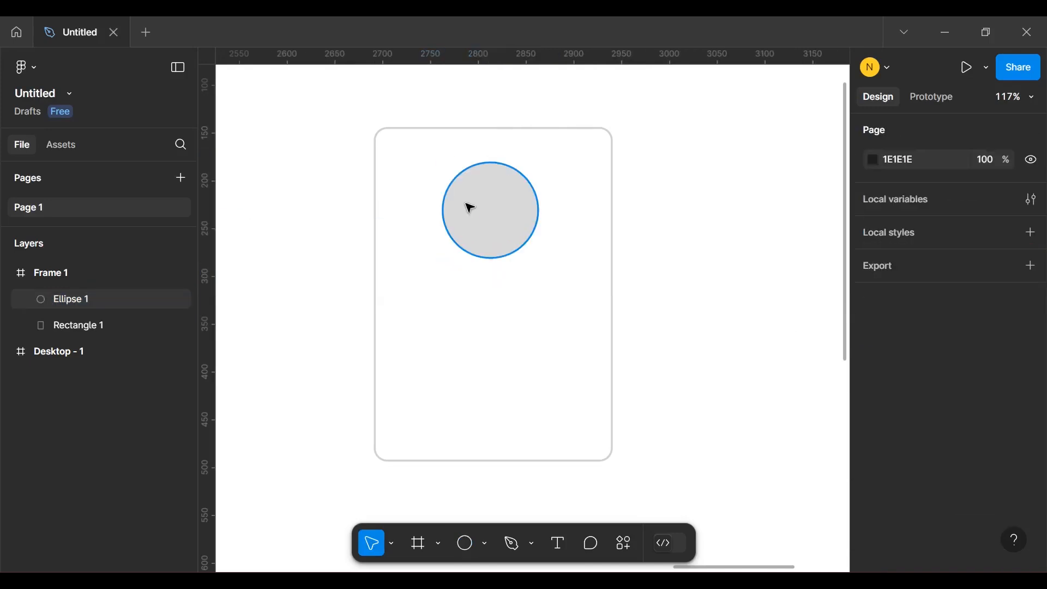
# Align the circle and the card rectangle on their horizontal centers, and reselect only the circle
pyautogui.click(467, 206)
pyautogui.keyDown('shift'); pyautogui.click(601, 163); pyautogui.keyUp('shift')
pyautogui.click(901, 213)
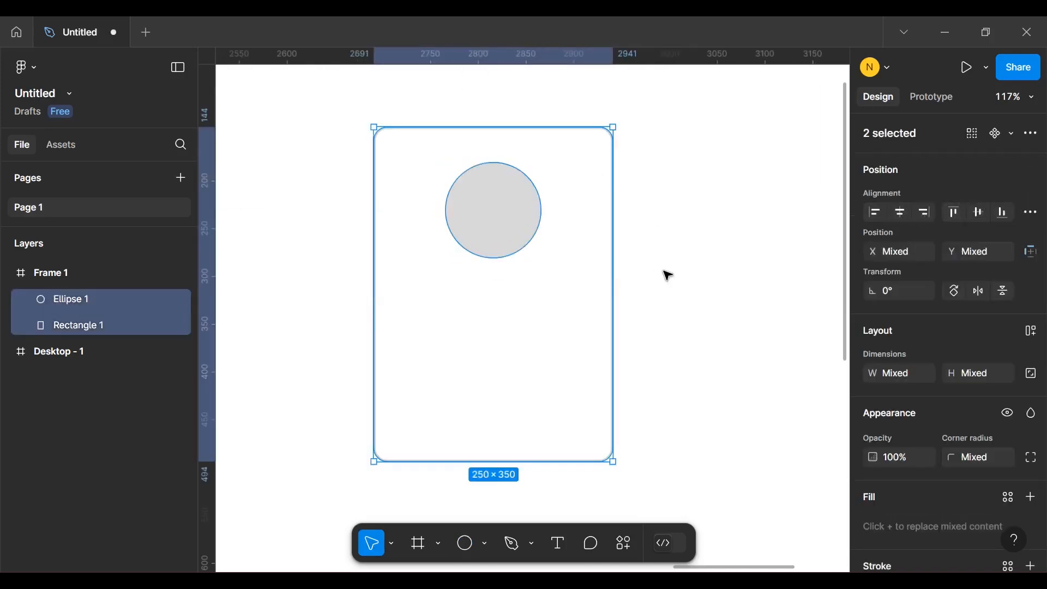
pyautogui.click(666, 273)
pyautogui.click(483, 201)
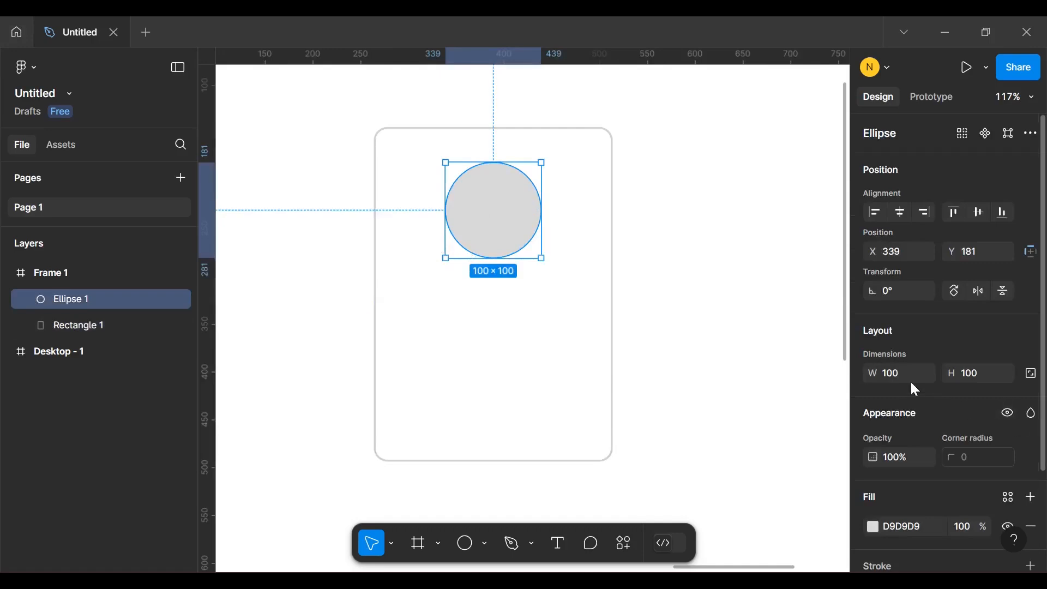
# Set the circle's dimensions to 150 × 150
pyautogui.click(889, 374)
pyautogui.write('150')
pyautogui.press('Tab')
pyautogui.write('150')
pyautogui.press('Return')
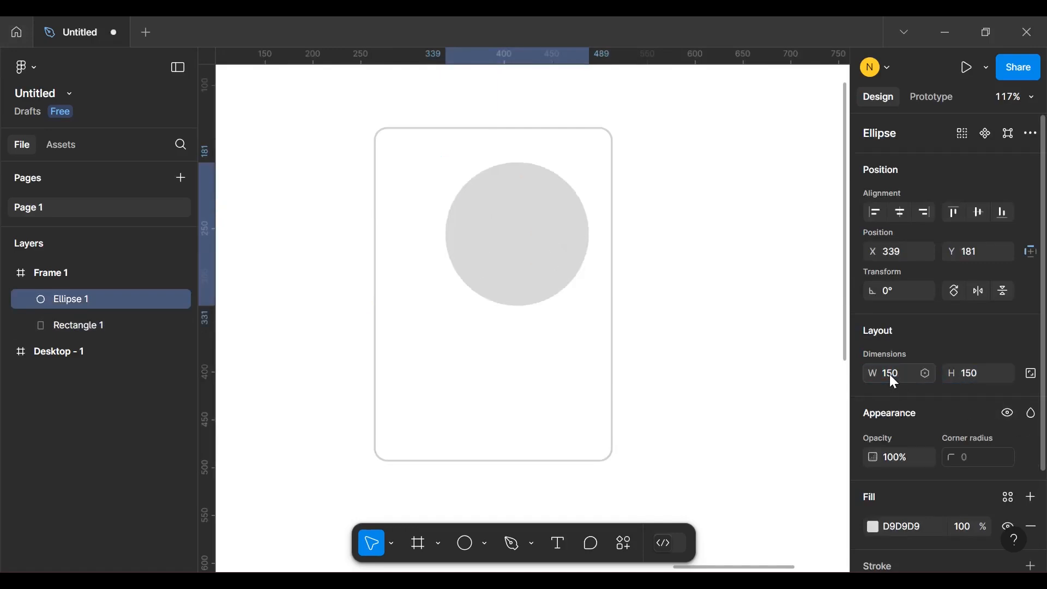
# Move the circle up to about Y 176 and align it with the card rectangle on their horizontal centers
pyautogui.click(720, 335)
pyautogui.click(491, 211)
pyautogui.moveTo(495, 215)
pyautogui.mouseDown()
pyautogui.moveTo(505, 213)
pyautogui.moveTo(476, 210)
pyautogui.mouseUp()
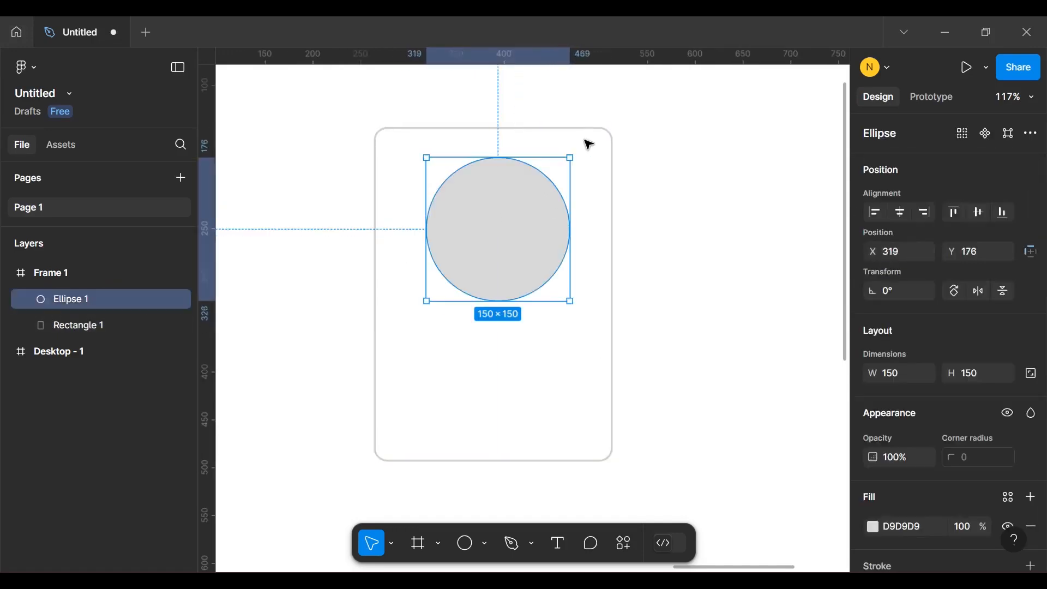
pyautogui.keyDown('shift'); pyautogui.click(587, 145); pyautogui.keyUp('shift')
pyautogui.click(909, 214)
pyautogui.click(715, 233)
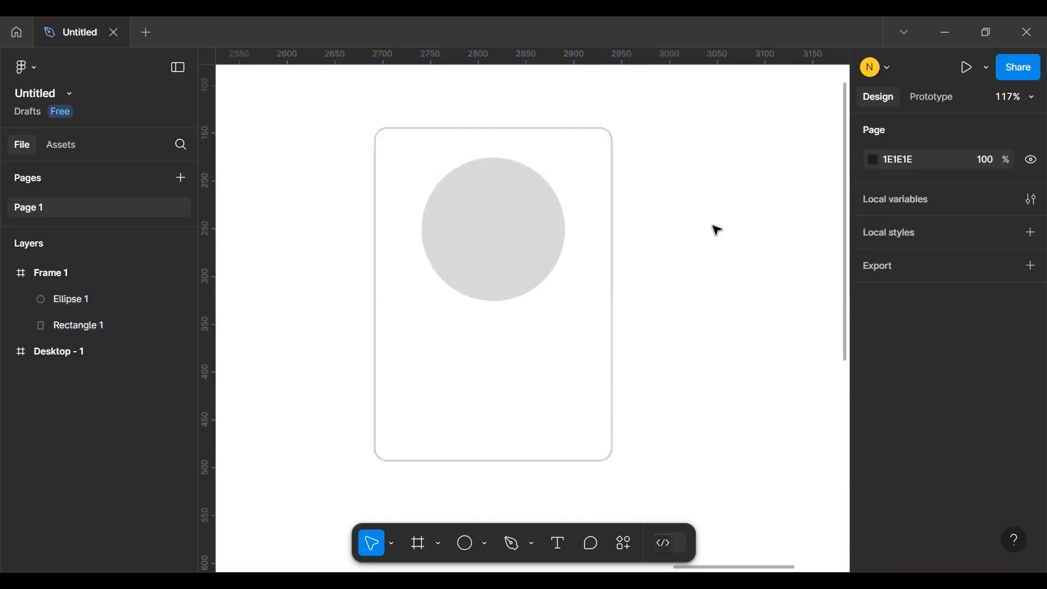
# Add the text "Education" inside the card below the circle
pyautogui.click(566, 543)
pyautogui.click(414, 359)
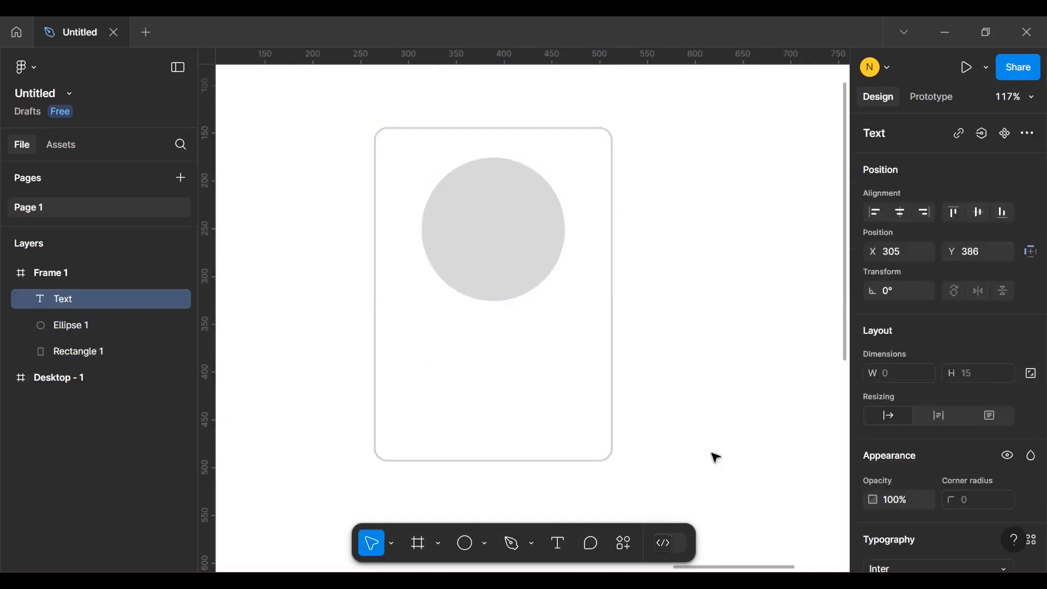
pyautogui.write('Ed')
pyautogui.write('ucat')
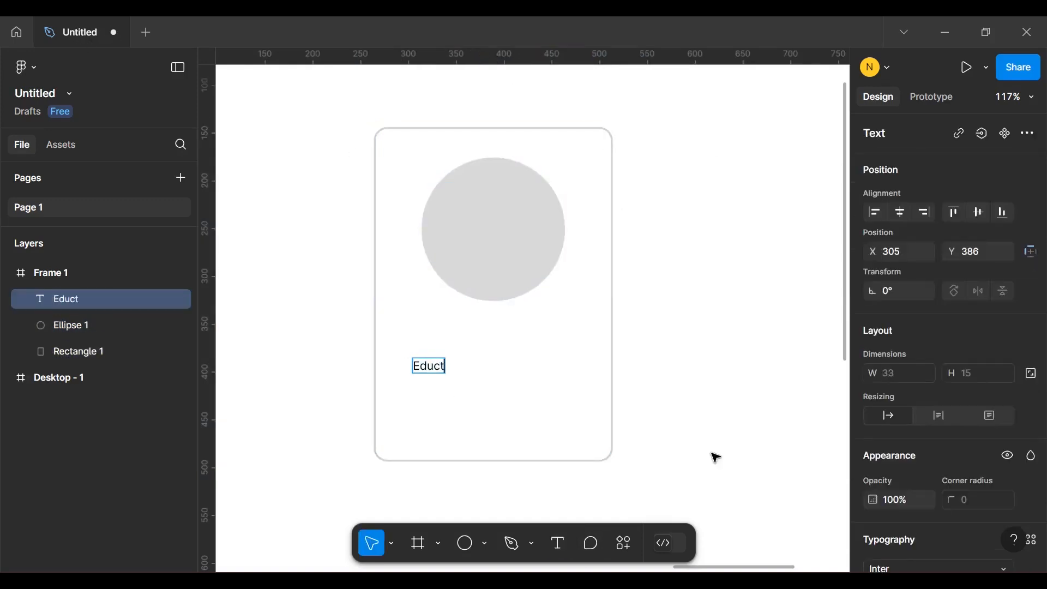
pyautogui.press('BackSpace')
pyautogui.write('ation')
pyautogui.press('Escape')
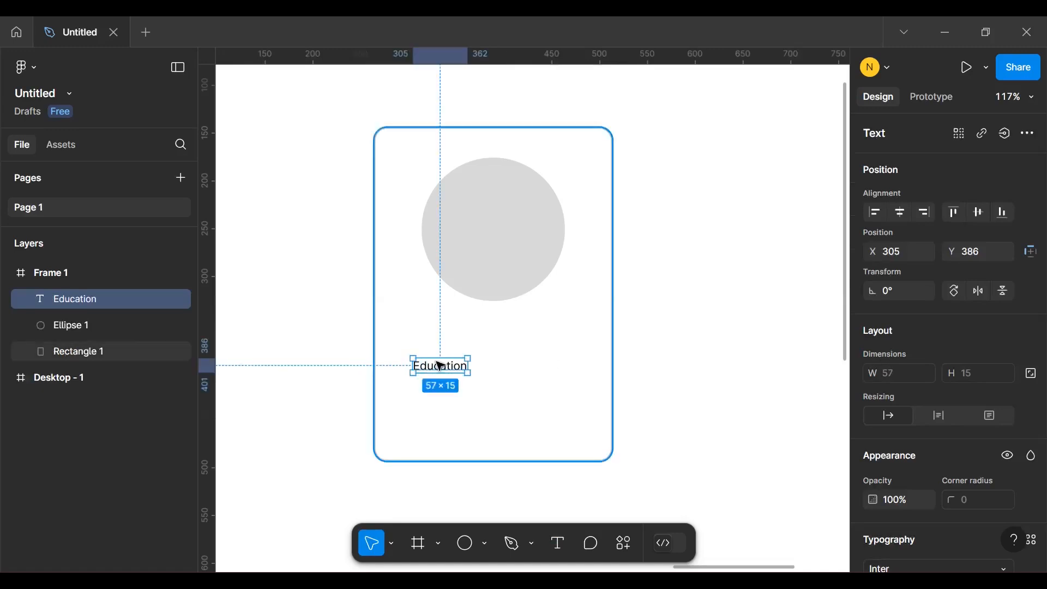
# Change the Education text's font to Roboto
pyautogui.scroll(-1, 911, 363)
pyautogui.scroll(-5, 907, 357)
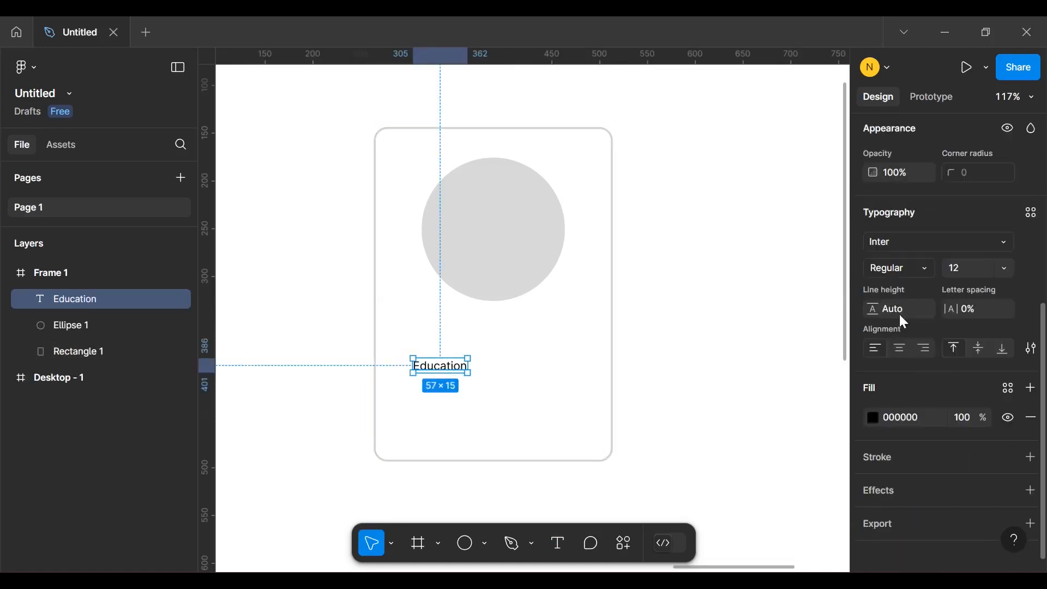
pyautogui.click(921, 241)
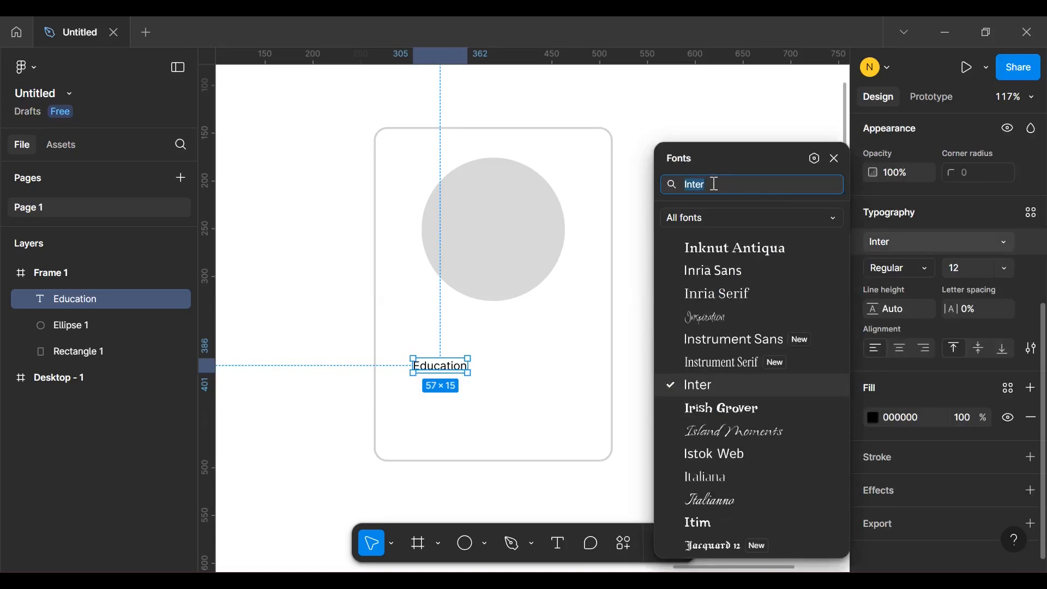
pyautogui.write('Ro')
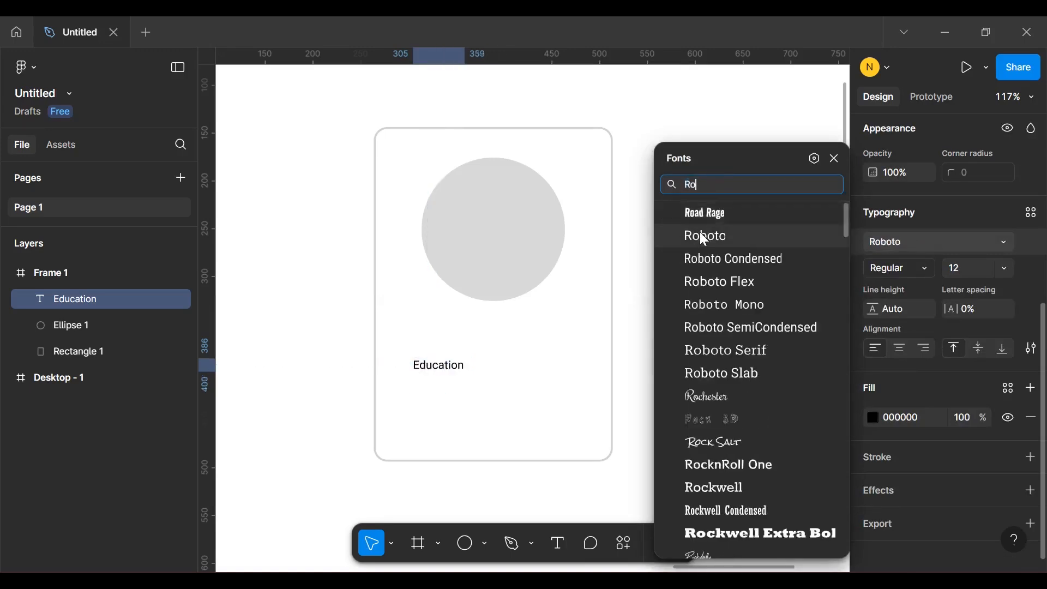
pyautogui.click(699, 233)
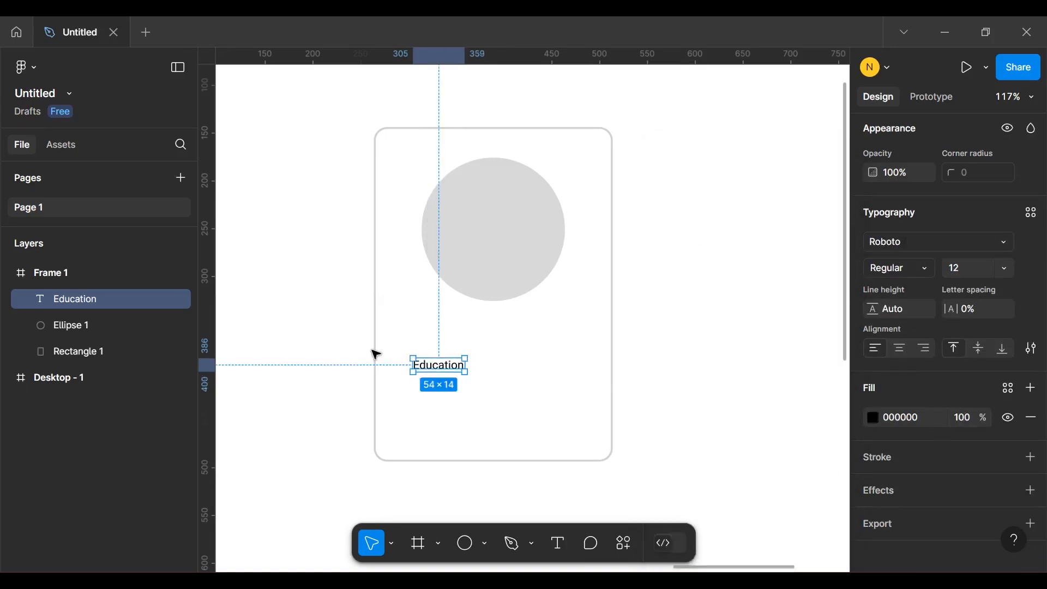
pyautogui.click(561, 374)
# Set the Education text's font size to 20 and its weight to Bold
pyautogui.click(439, 365)
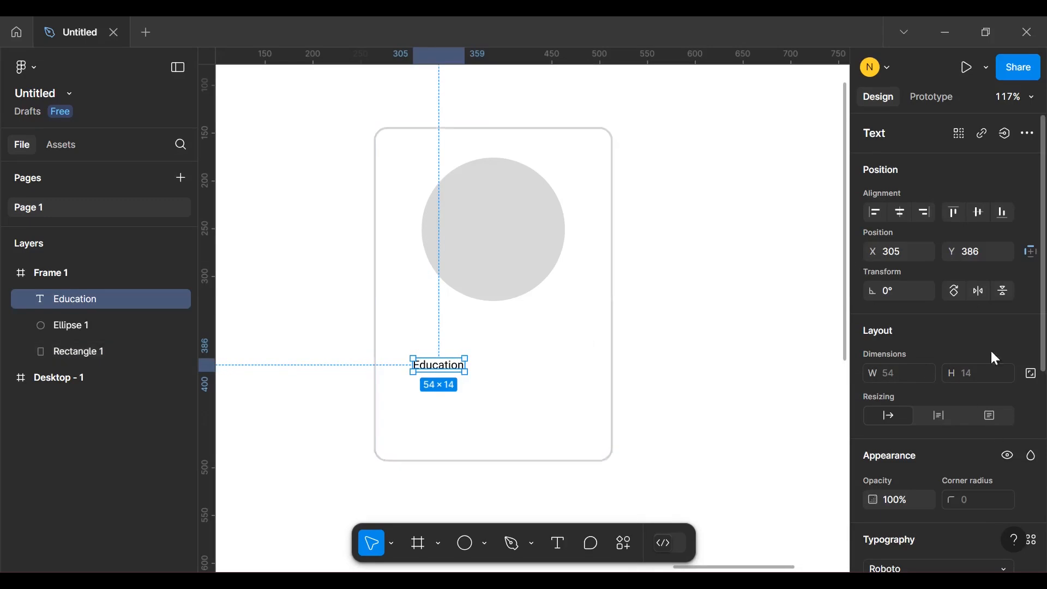
pyautogui.scroll(-4, 991, 349)
pyautogui.click(964, 351)
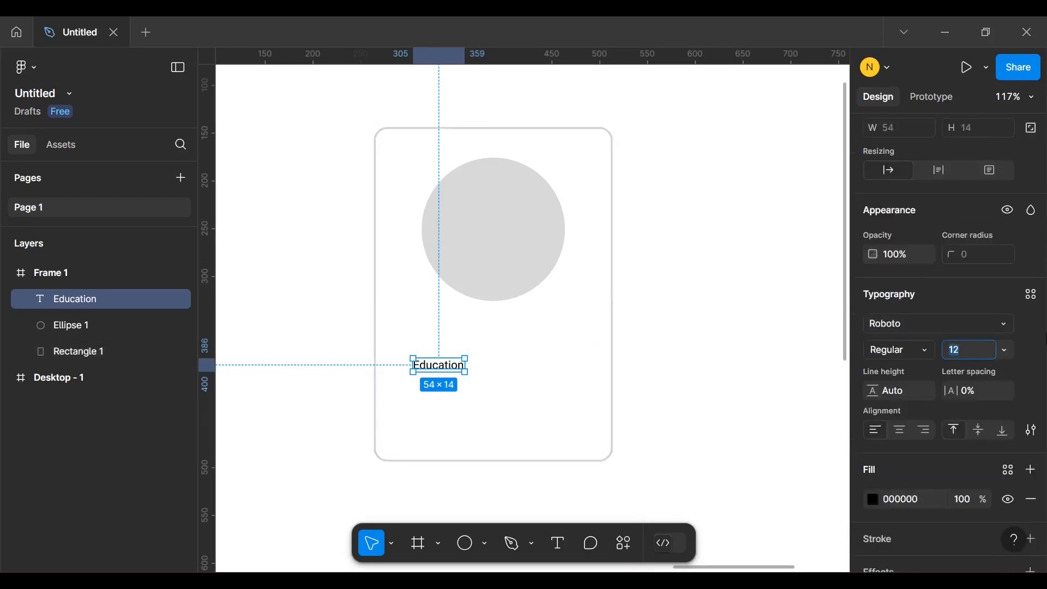
pyautogui.write('20')
pyautogui.press('Return')
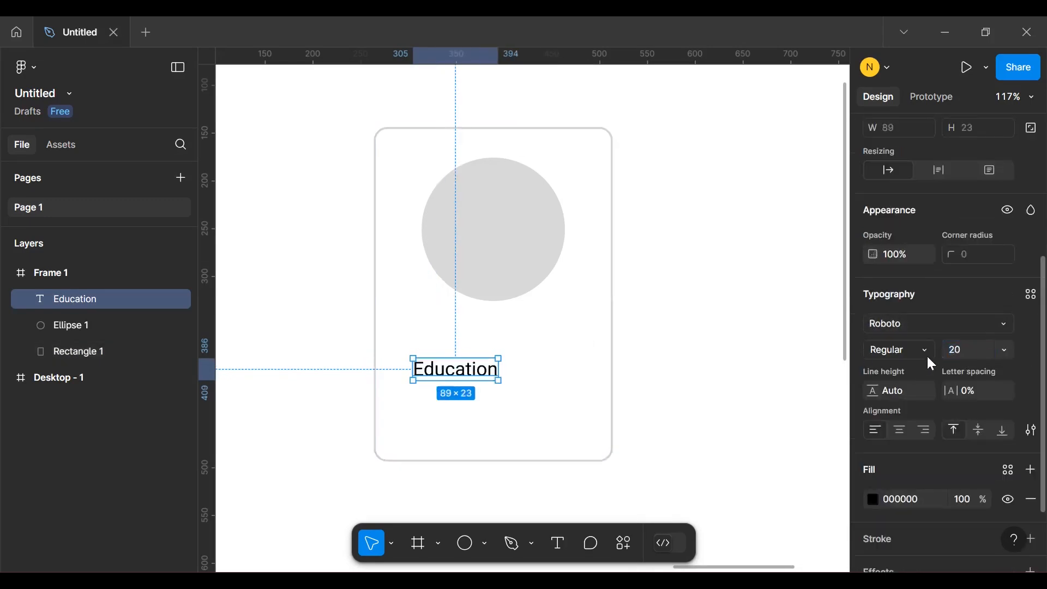
pyautogui.click(926, 350)
pyautogui.click(910, 408)
pyautogui.click(770, 385)
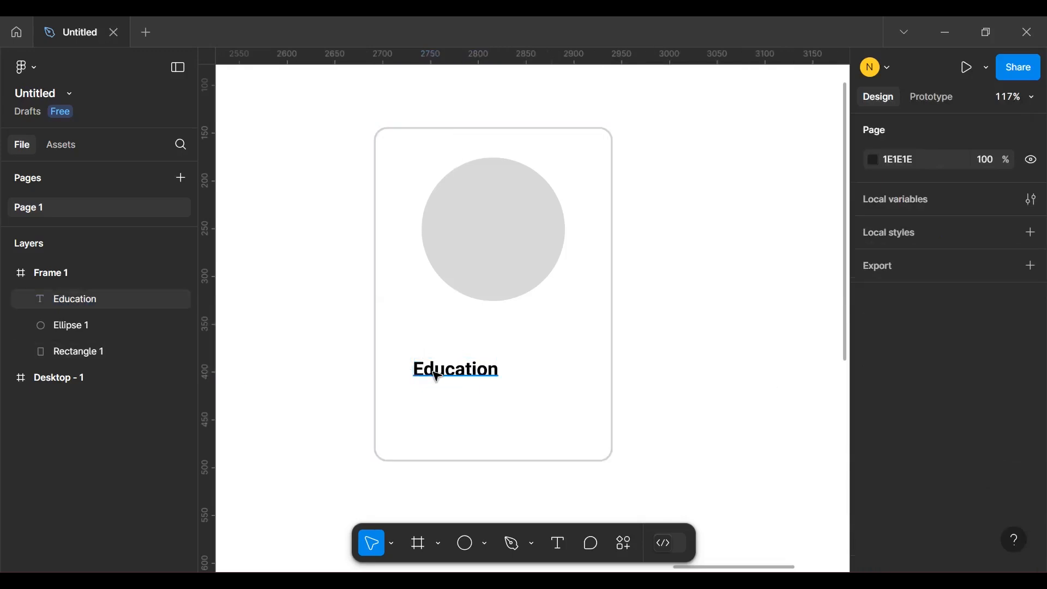
# Center the Education text under the circle at about X 344, Y 383, and set its font size to 24
pyautogui.moveTo(458, 377); pyautogui.dragTo(497, 375)
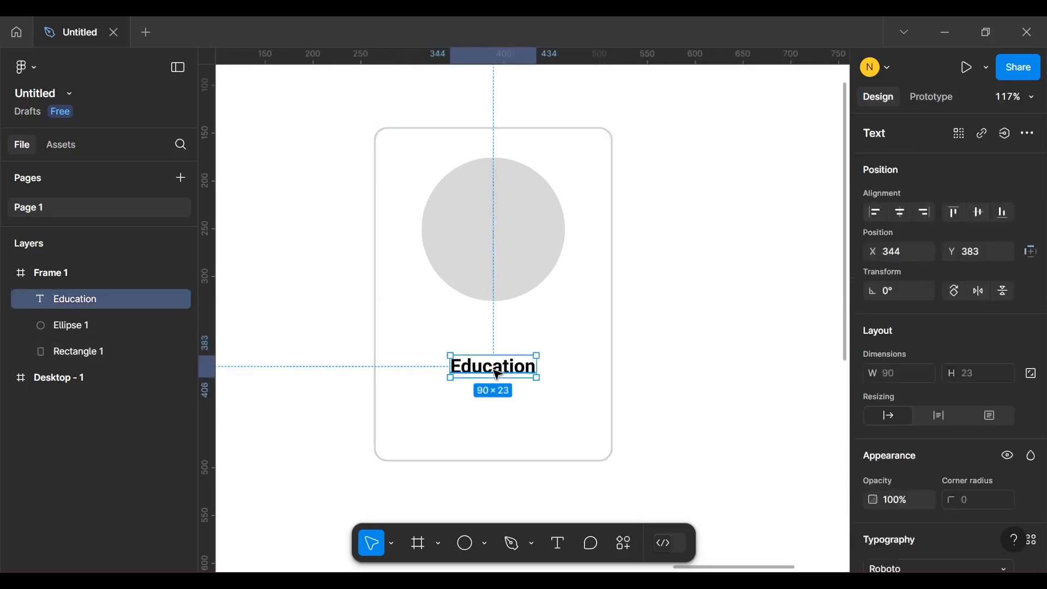
pyautogui.click(777, 377)
pyautogui.click(517, 366)
pyautogui.scroll(-5, 1009, 256)
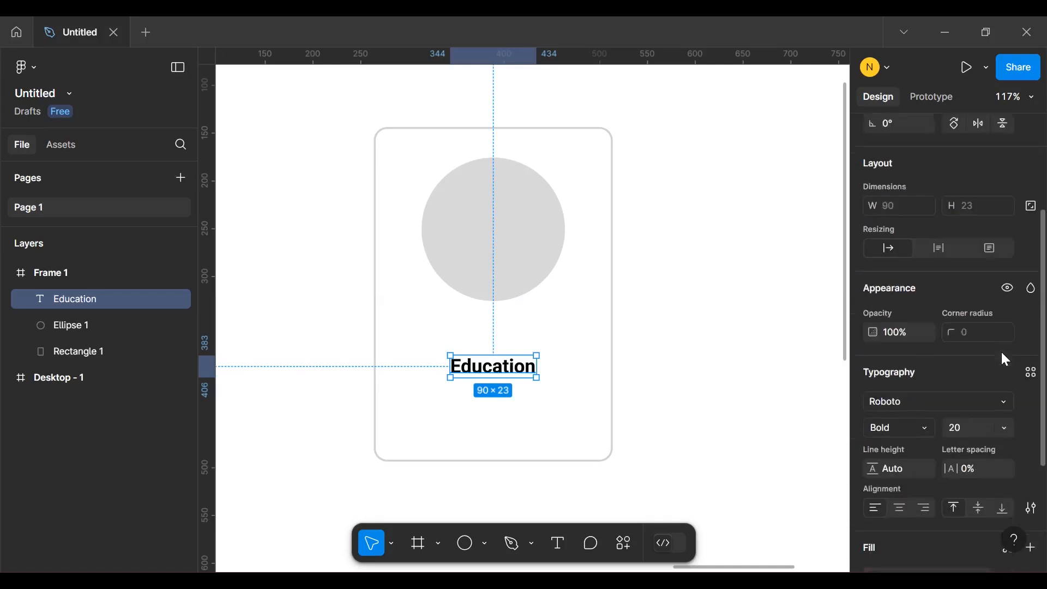
pyautogui.click(955, 350)
pyautogui.write('24')
pyautogui.press('Return')
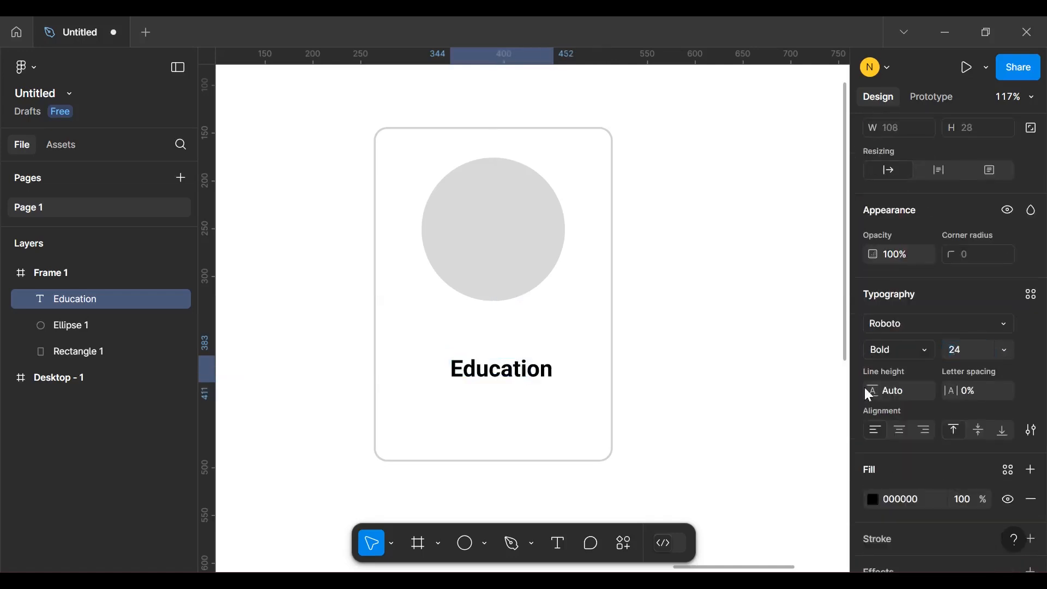
# Move the Education text up to just below the circle, centered horizontally in the card
pyautogui.click(732, 386)
pyautogui.click(488, 354)
pyautogui.moveTo(488, 353); pyautogui.dragTo(495, 336)
pyautogui.click(739, 365)
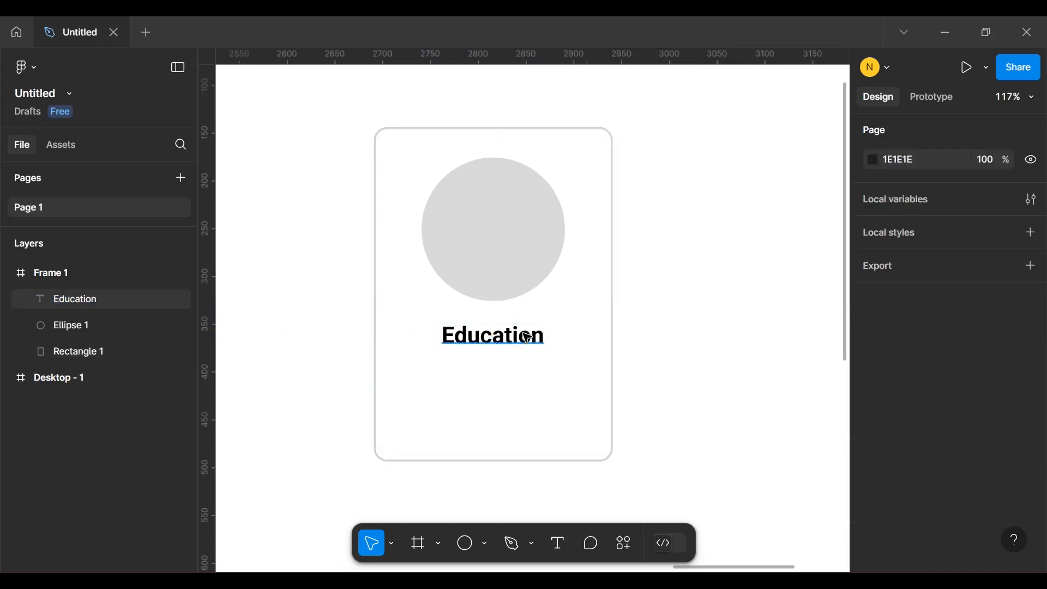
pyautogui.click(523, 335)
pyautogui.click(771, 309)
# Lighten the circle's fill to a paler grey
pyautogui.click(518, 206)
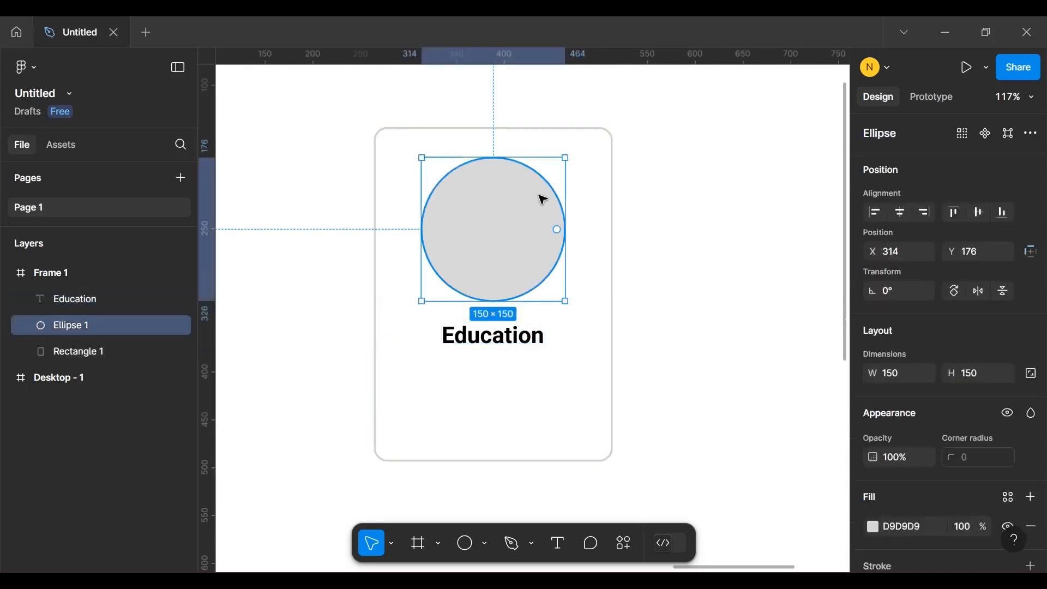
pyautogui.click(874, 526)
pyautogui.moveTo(656, 164); pyautogui.dragTo(656, 186)
pyautogui.click(617, 114)
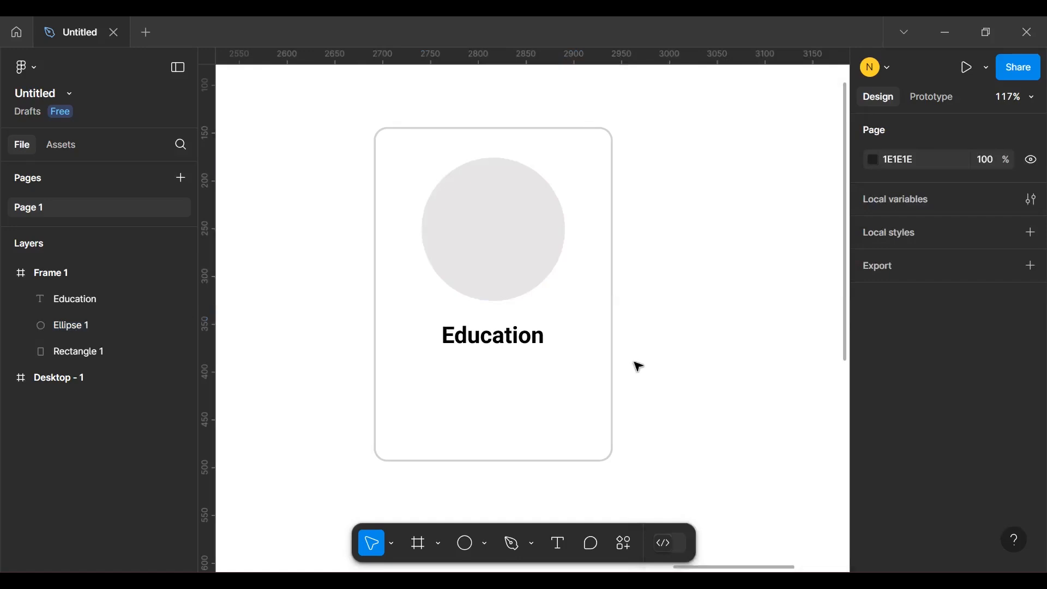
# Shorten the card rectangle from its lower edge to about 273 high, closer to the Education text
pyautogui.click(518, 336)
pyautogui.click(698, 365)
pyautogui.click(493, 460)
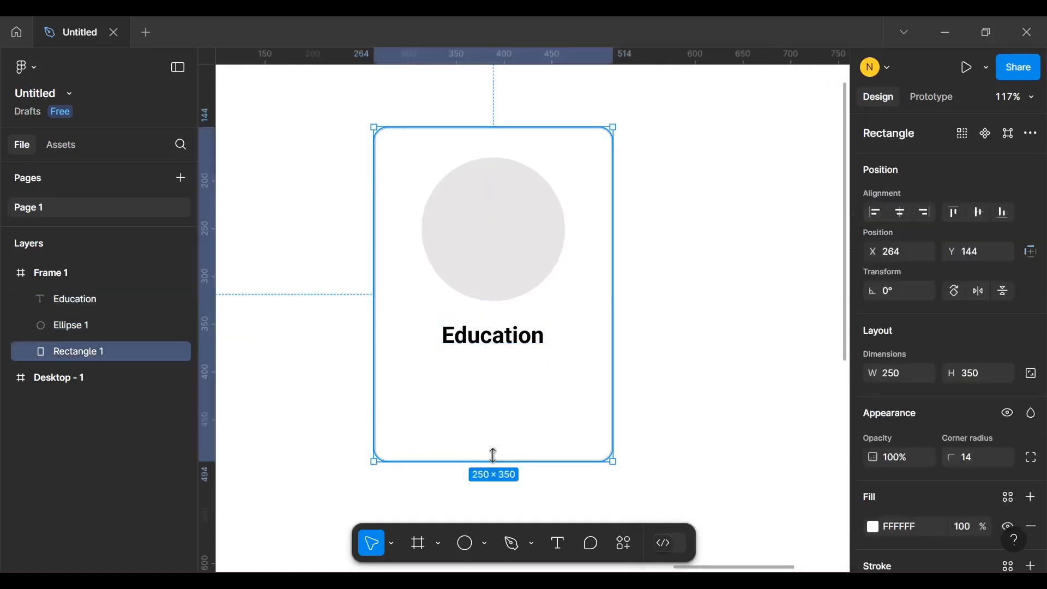
pyautogui.moveTo(493, 460); pyautogui.dragTo(501, 382)
pyautogui.click(713, 343)
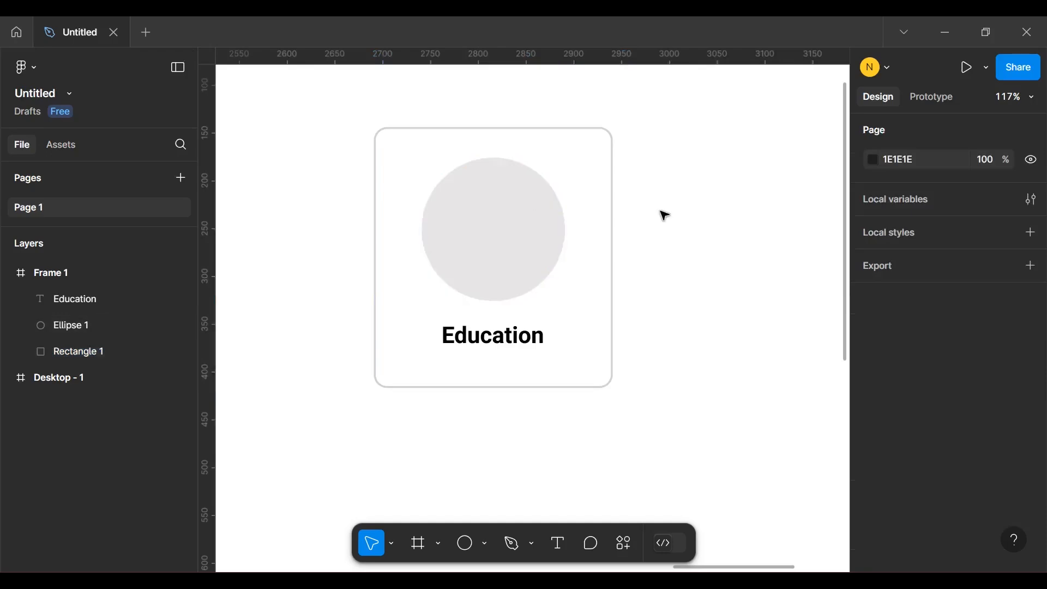
# Group the card rectangle, circle and Education text, and turn the group into a component
pyautogui.moveTo(329, 109); pyautogui.dragTo(616, 431)
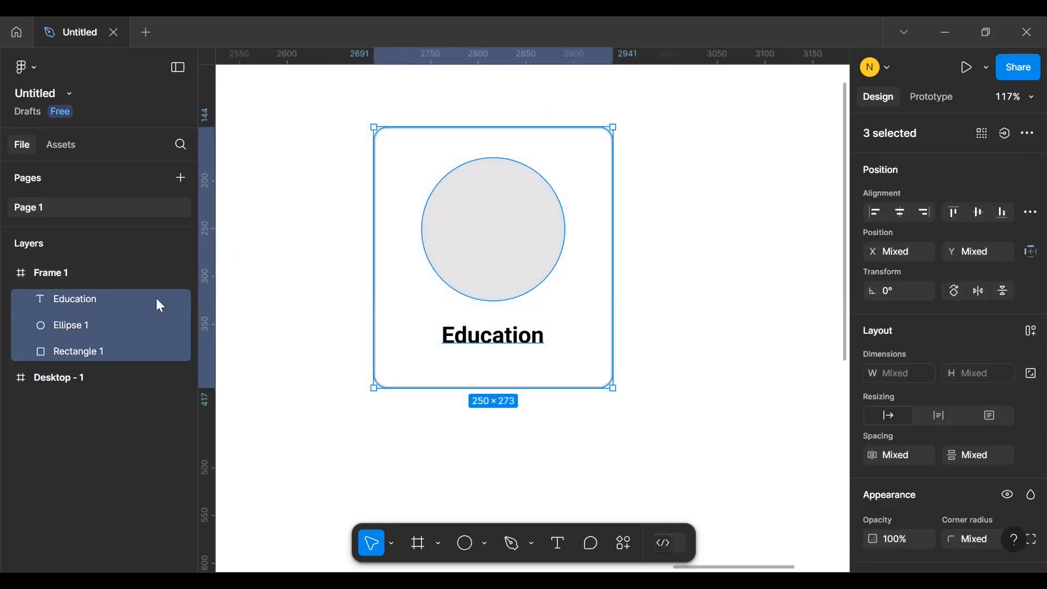
pyautogui.rightClick(110, 295)
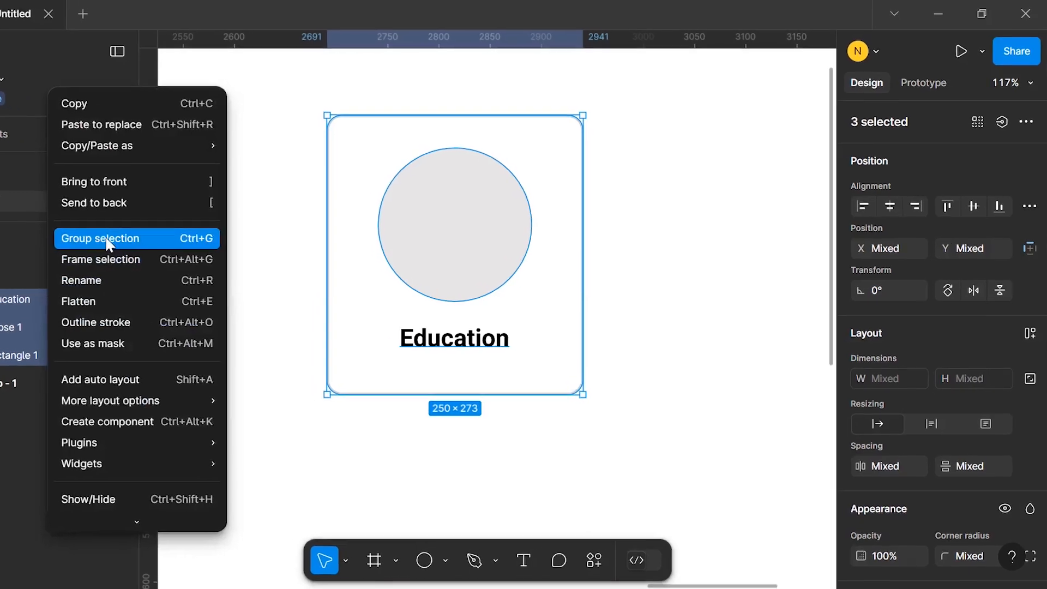
pyautogui.click(115, 240)
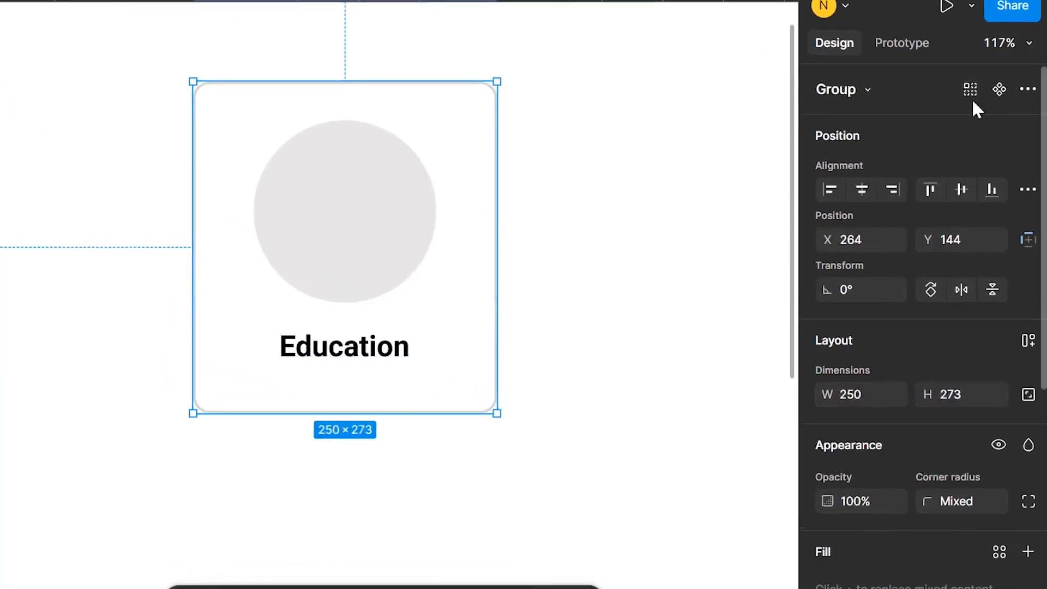
pyautogui.click(999, 89)
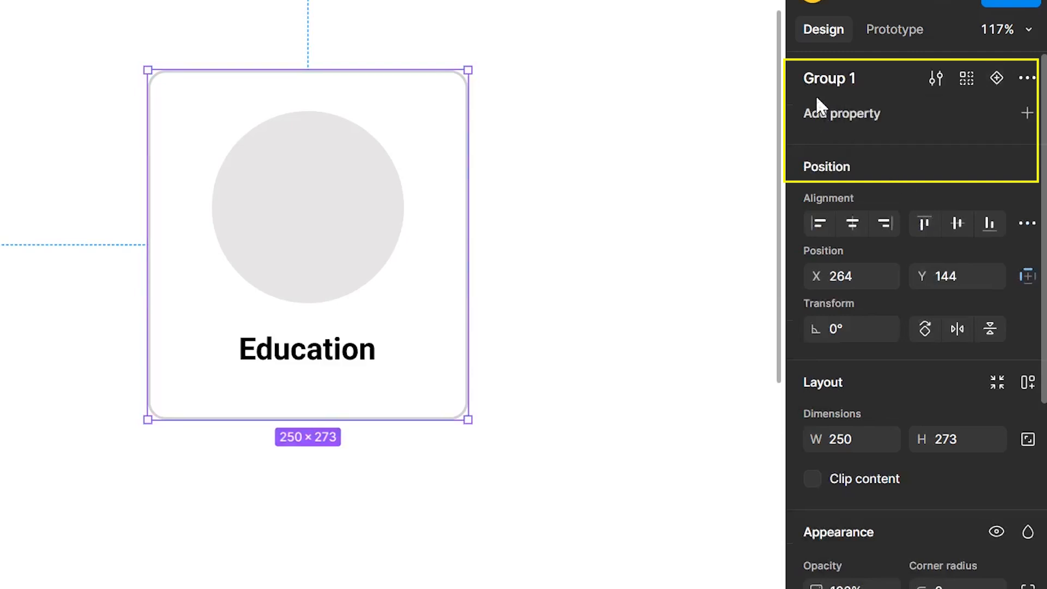
# Rename the component to "Course Card"
pyautogui.doubleClick(820, 77)
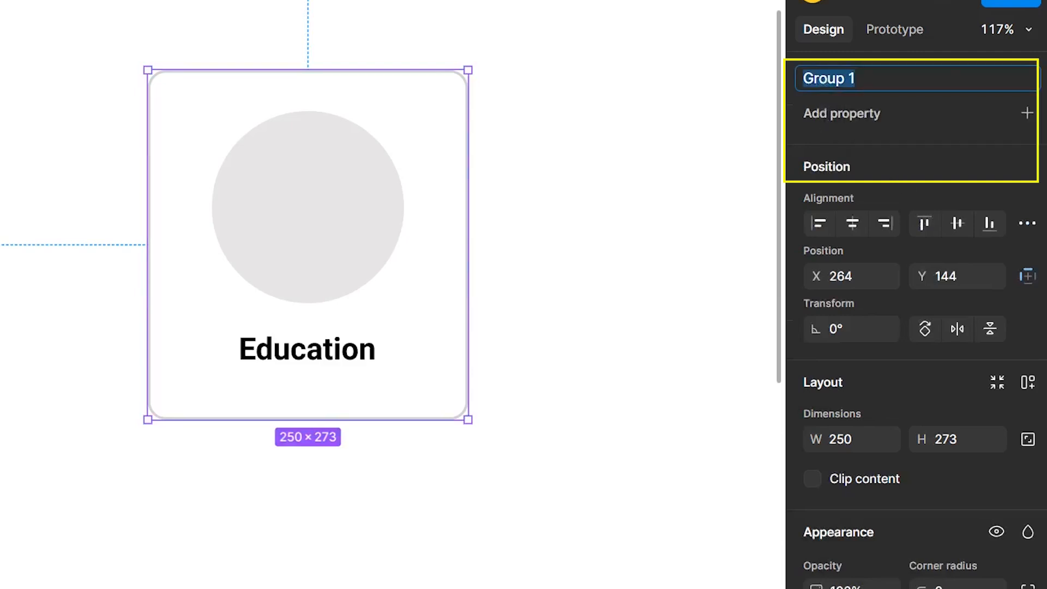
pyautogui.write('Course Card')
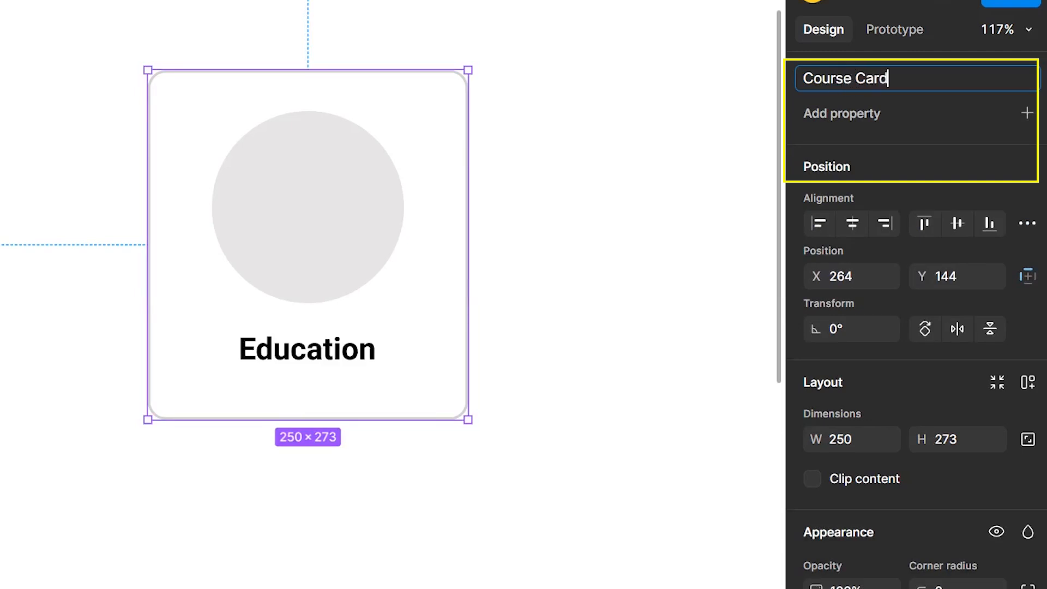
pyautogui.press('Return')
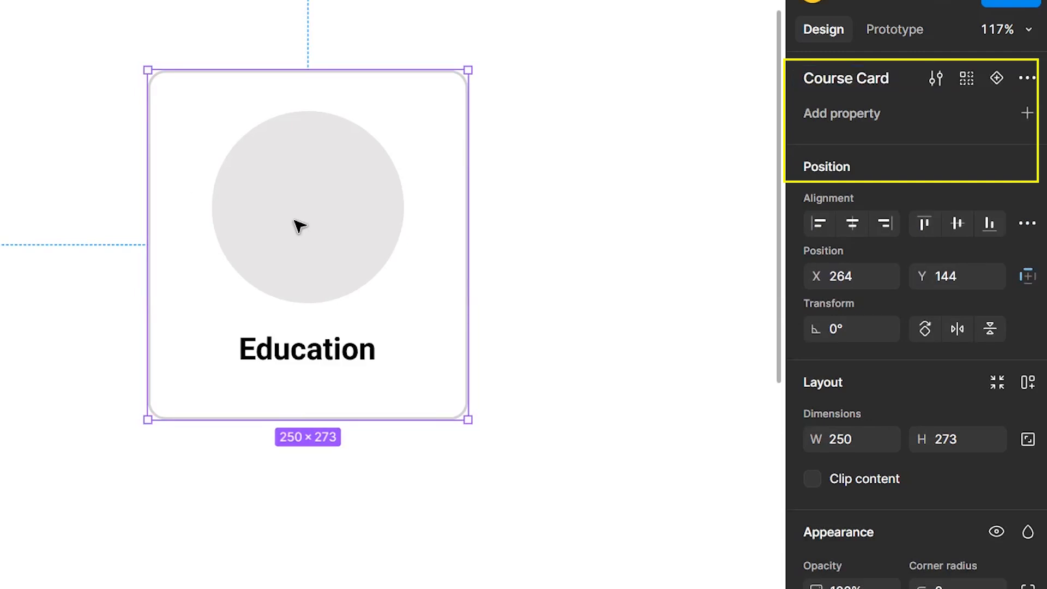
# Add a variant property to the Course Card component and create a second variant below the default one
pyautogui.scroll(-5, 334, 222)
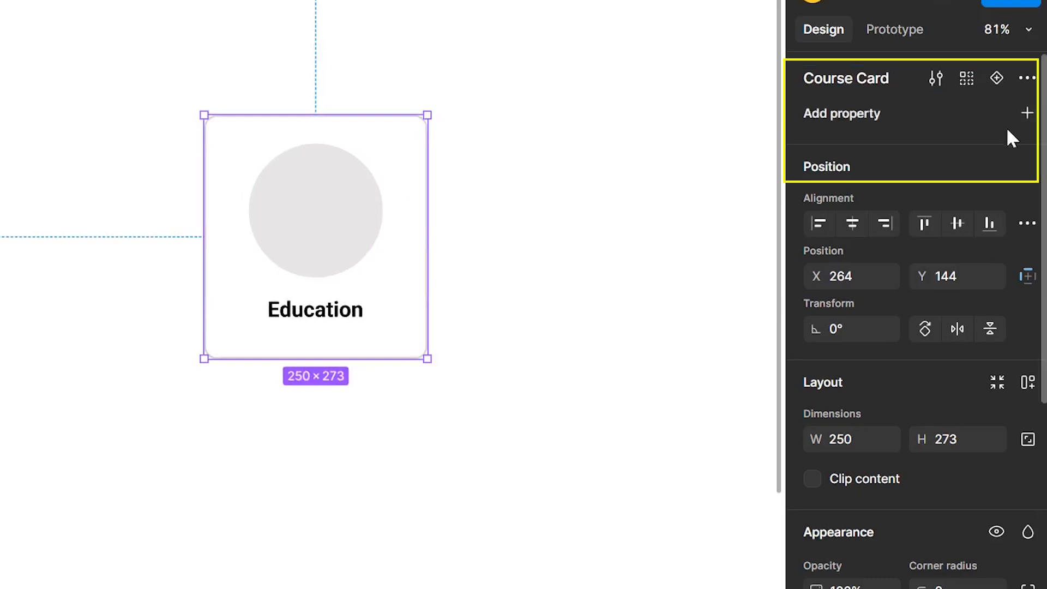
pyautogui.click(1025, 112)
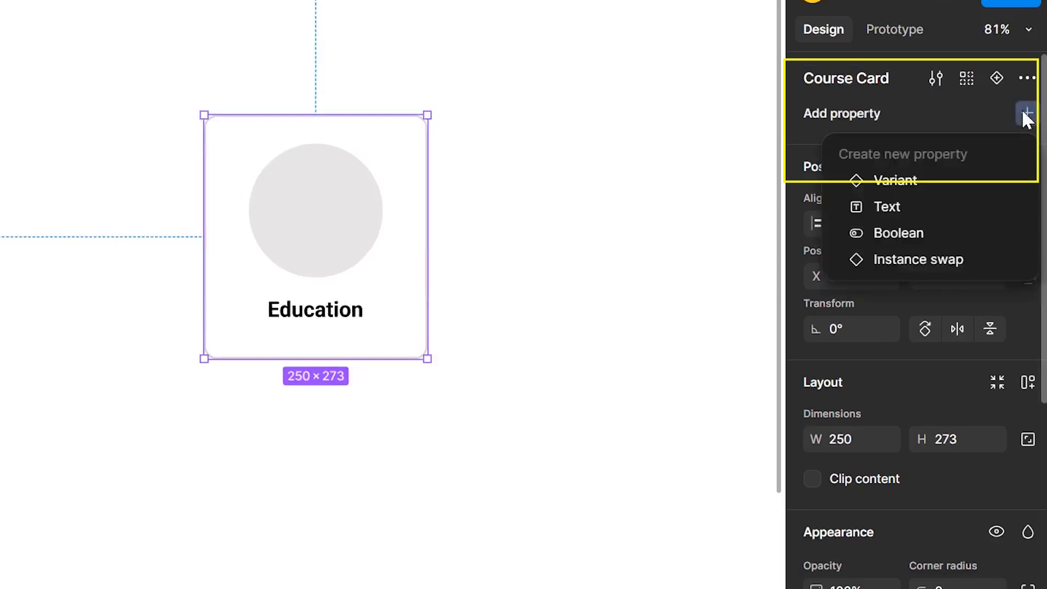
pyautogui.click(920, 180)
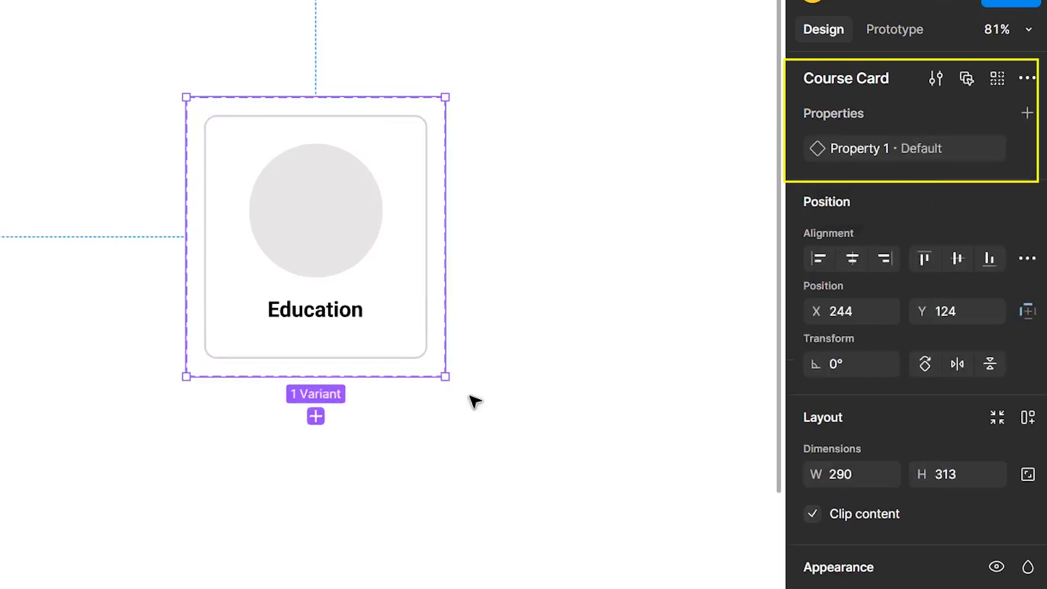
pyautogui.click(316, 416)
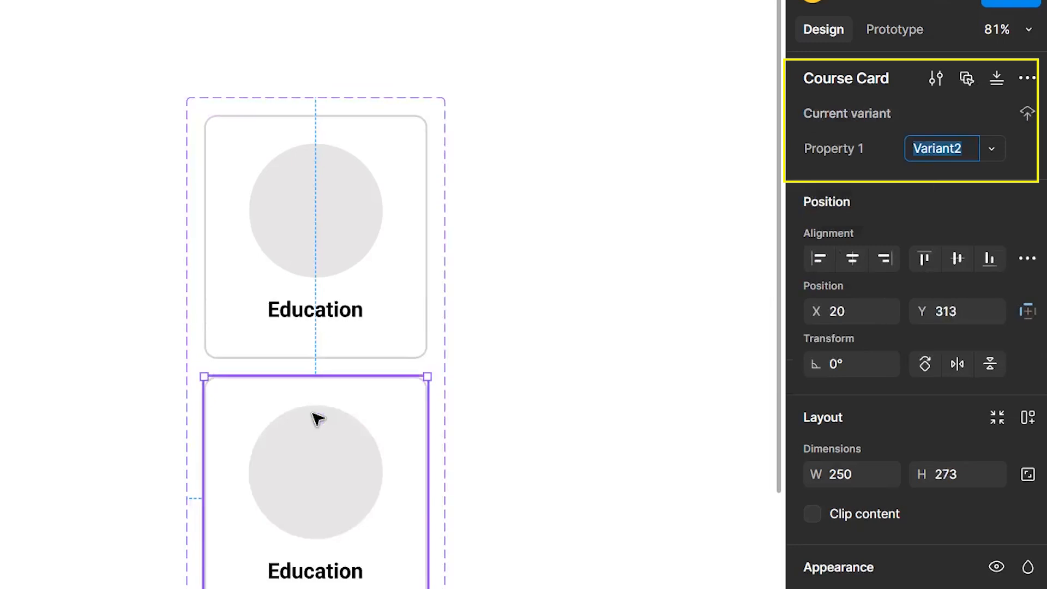
# Rename the component's variant property to "State"
pyautogui.click(844, 150)
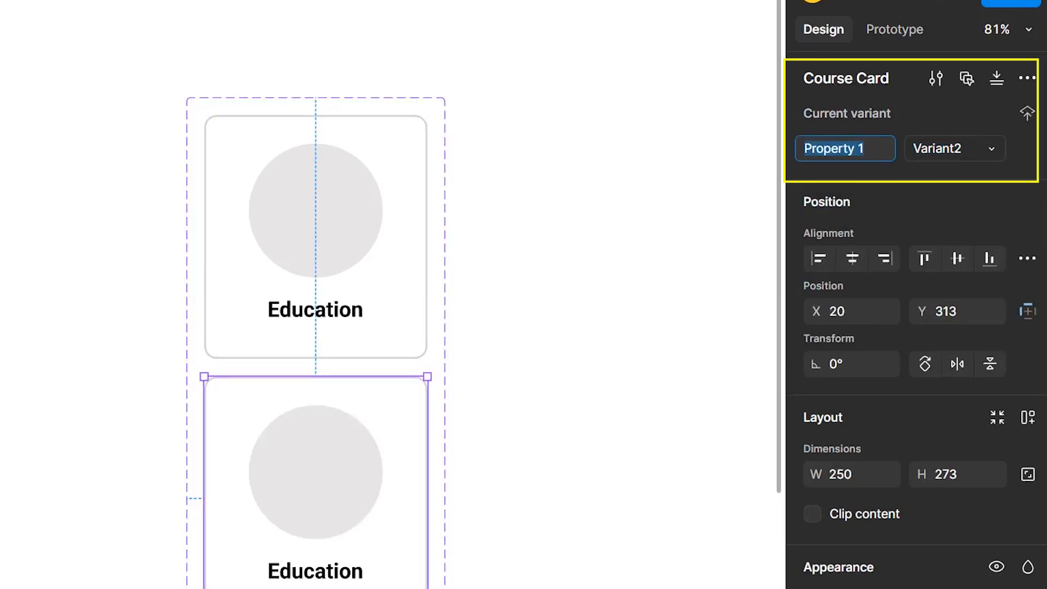
pyautogui.write('State')
pyautogui.press('Return')
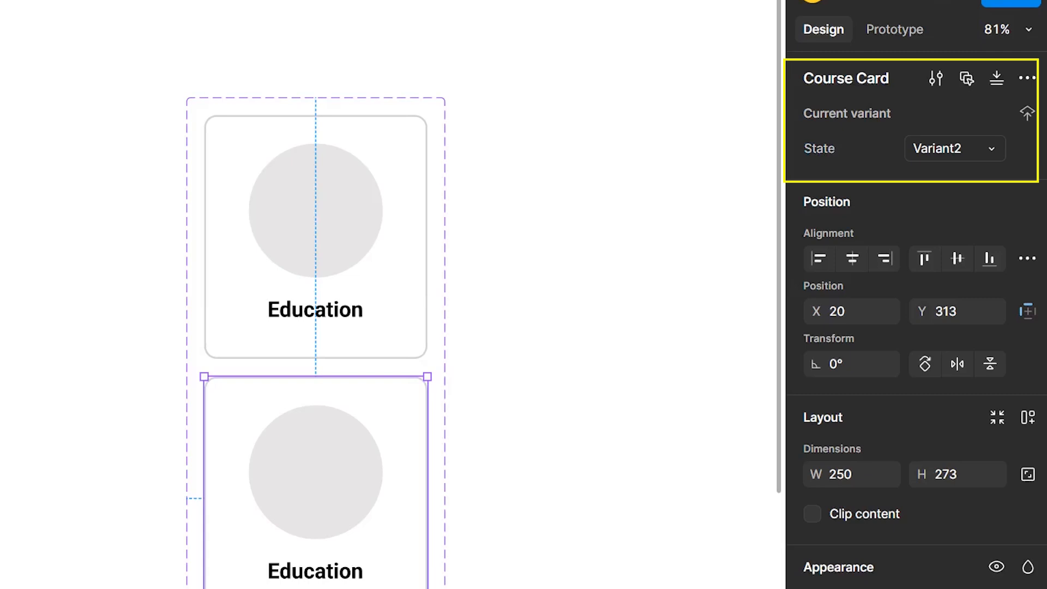
# Rename the State value of the upper Course Card variant to "Normal"
pyautogui.click(276, 236)
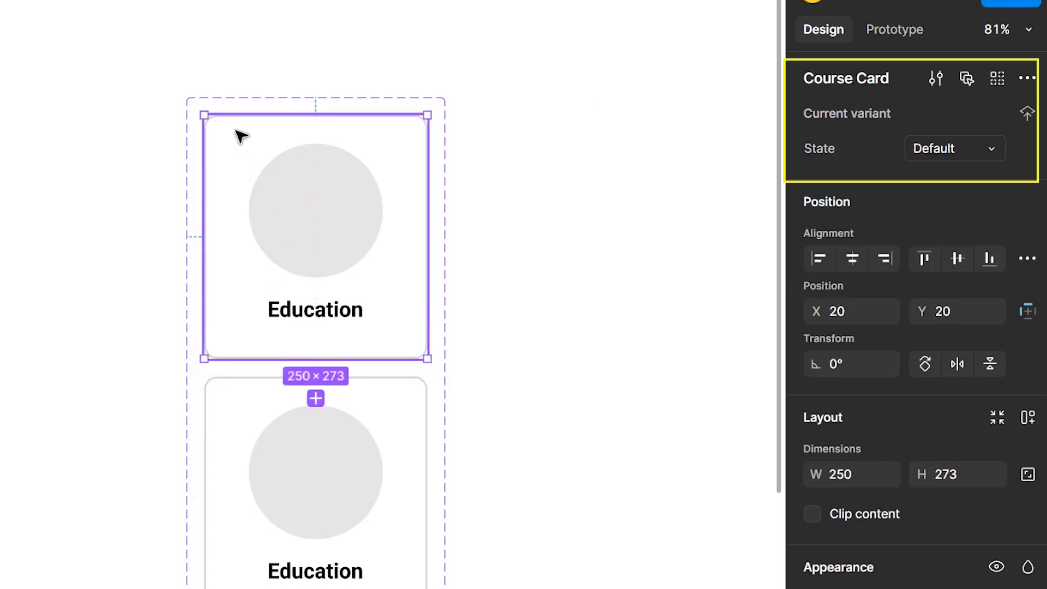
pyautogui.click(932, 144)
pyautogui.write('Normal')
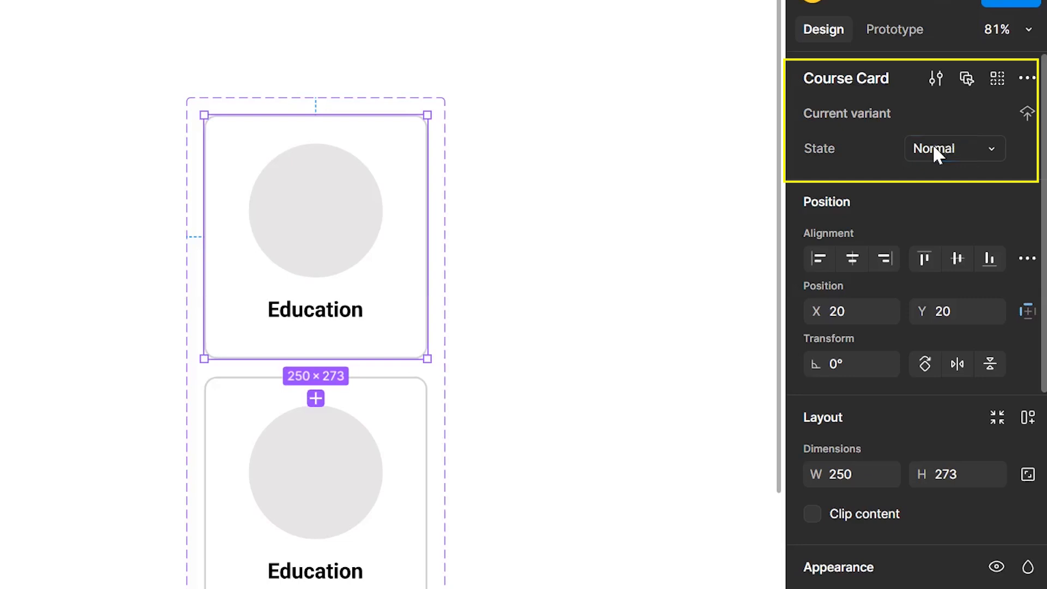
pyautogui.press('Return')
# Rename the State value of the lower Course Card variant to "Hover"
pyautogui.click(374, 423)
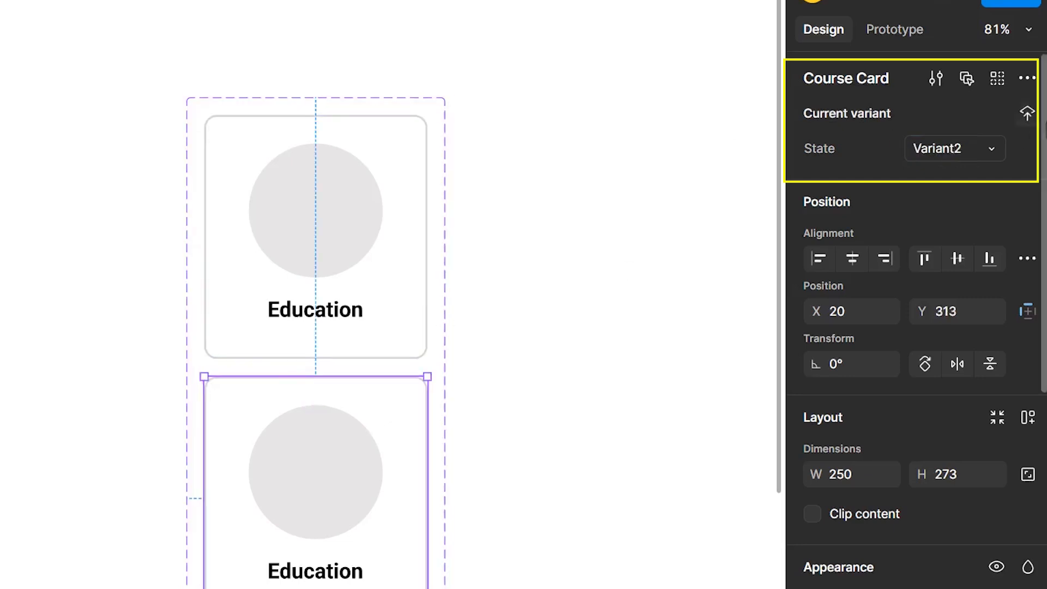
pyautogui.click(927, 152)
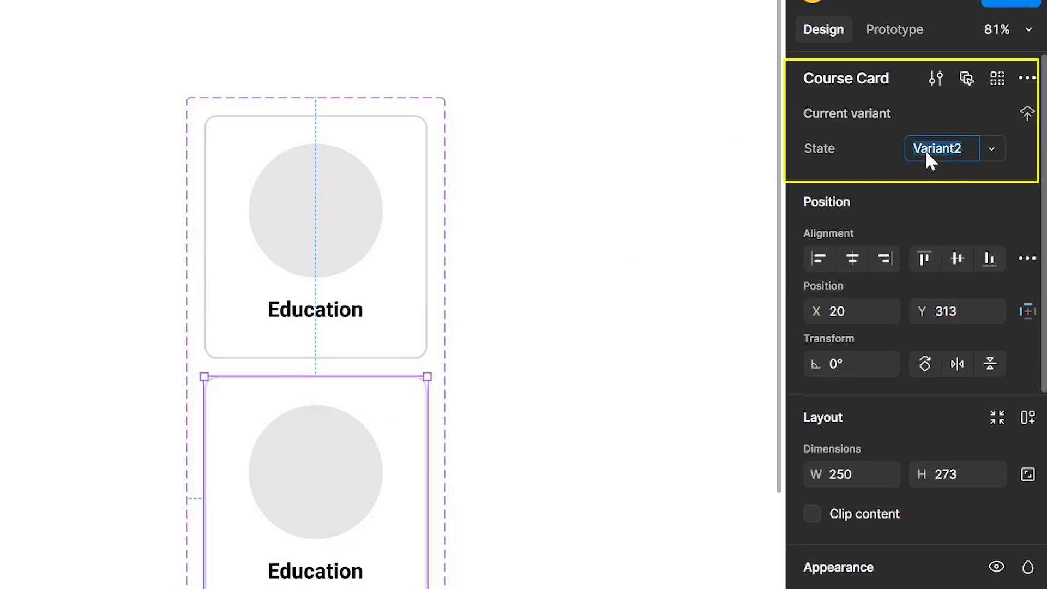
pyautogui.write('Hover')
pyautogui.press('Return')
pyautogui.click(496, 263)
pyautogui.click(355, 218)
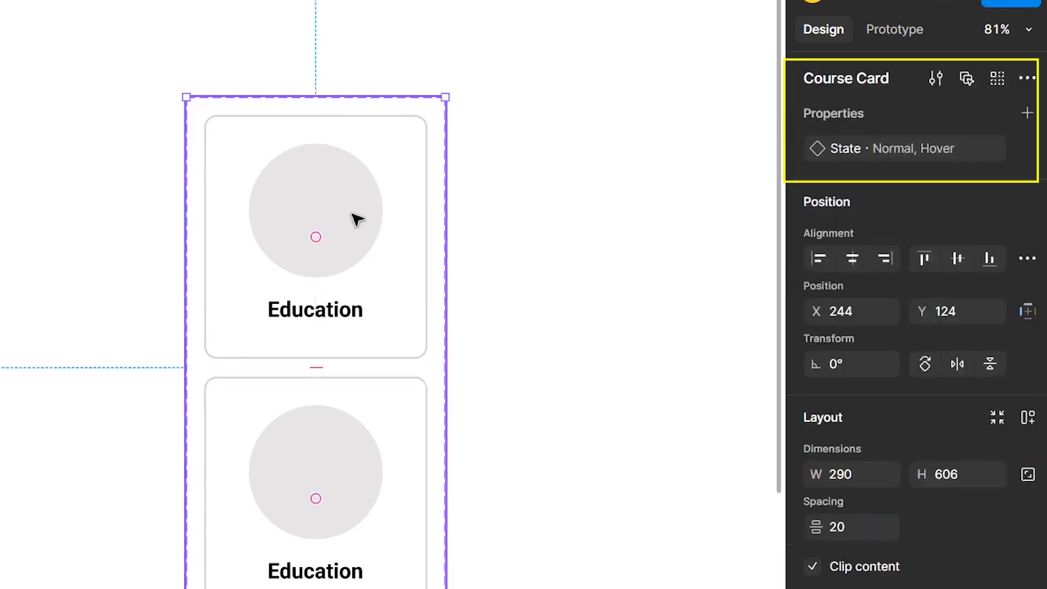
# Fill the Hover variant's background rectangle with grey E7E5E5, sampled from its circle
pyautogui.scroll(-3, 354, 218)
pyautogui.click(549, 262)
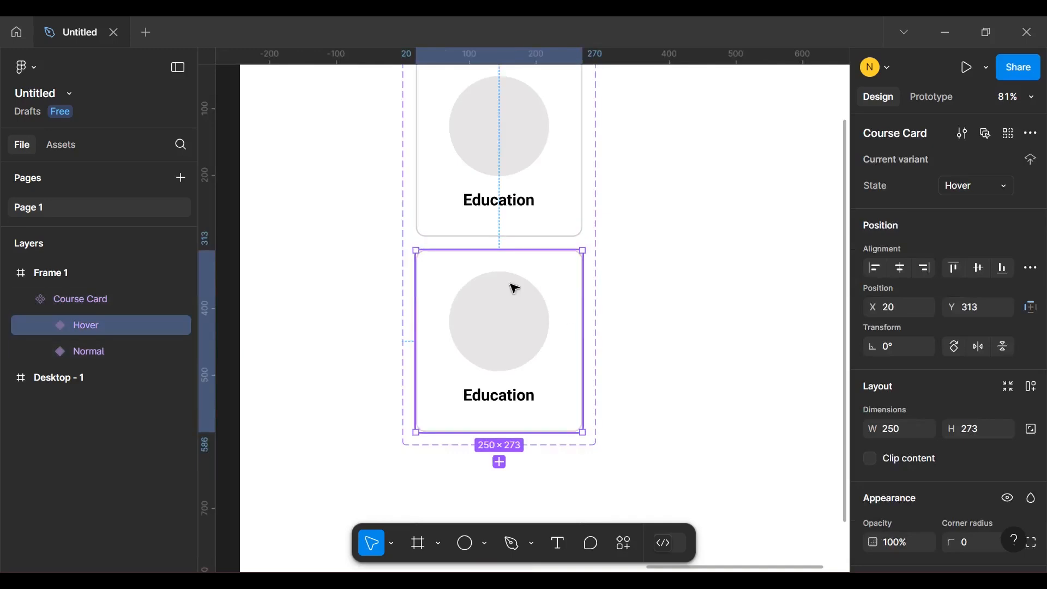
pyautogui.scroll(-5, 964, 424)
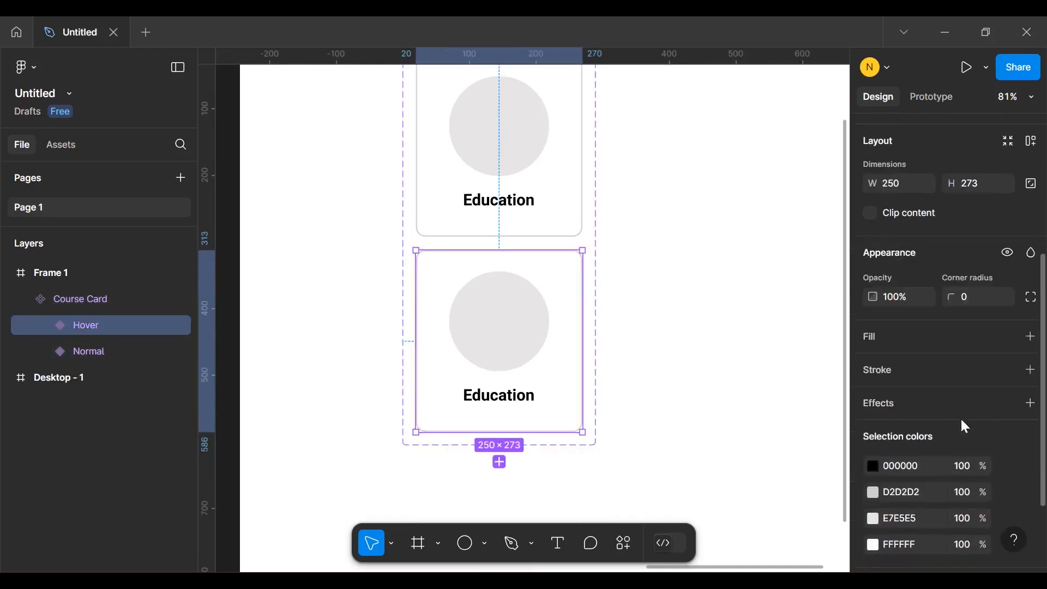
pyautogui.scroll(-2, 965, 426)
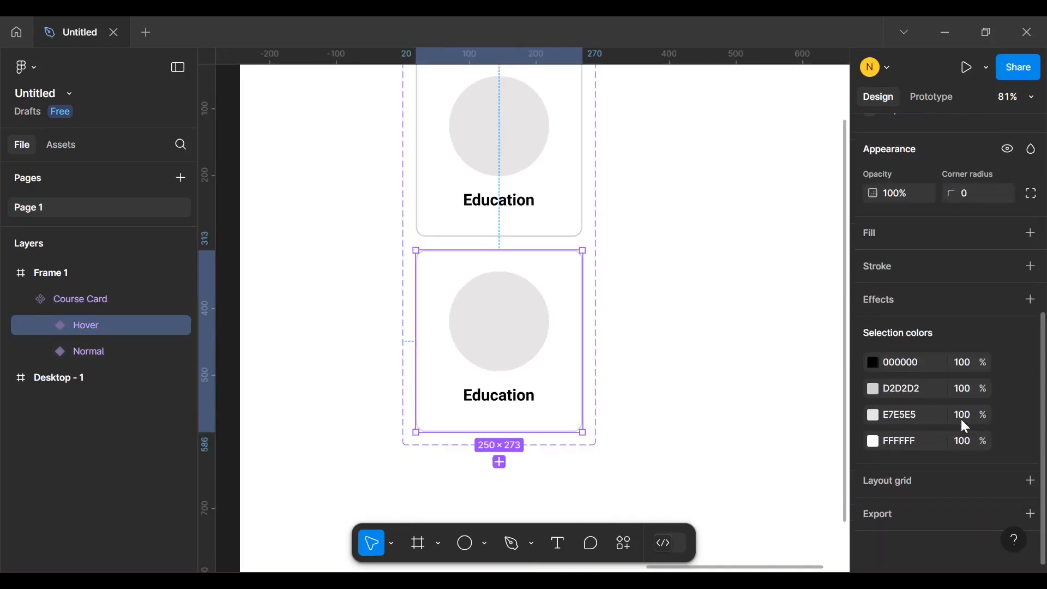
pyautogui.doubleClick(548, 281)
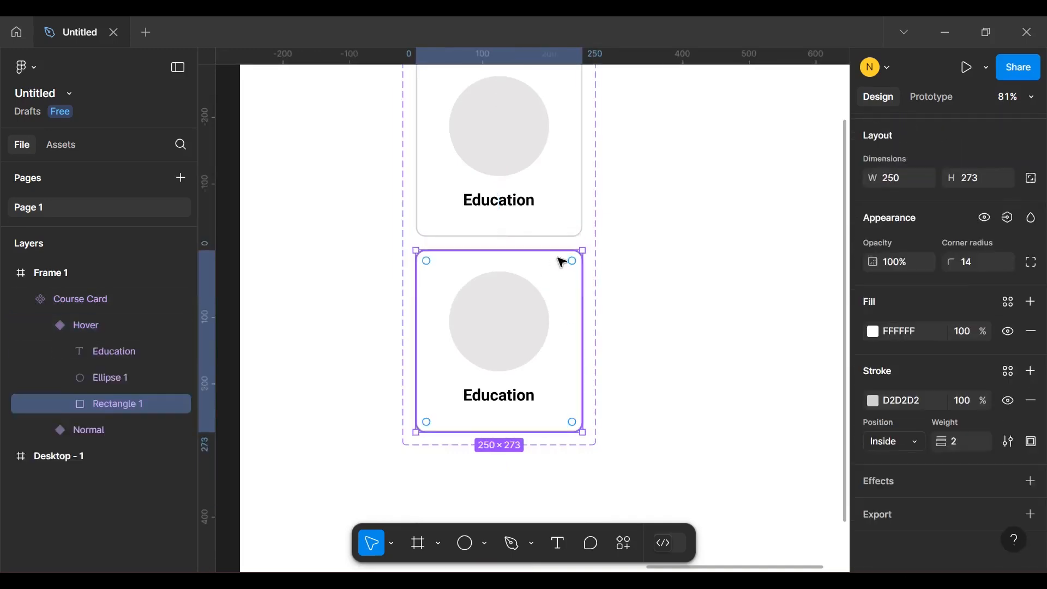
pyautogui.click(873, 331)
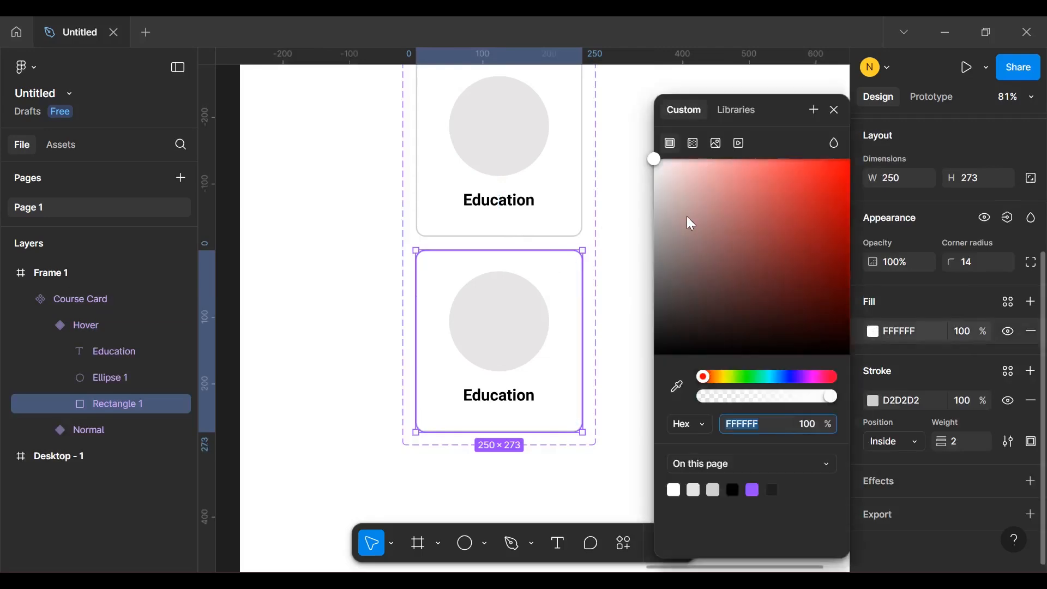
pyautogui.click(677, 387)
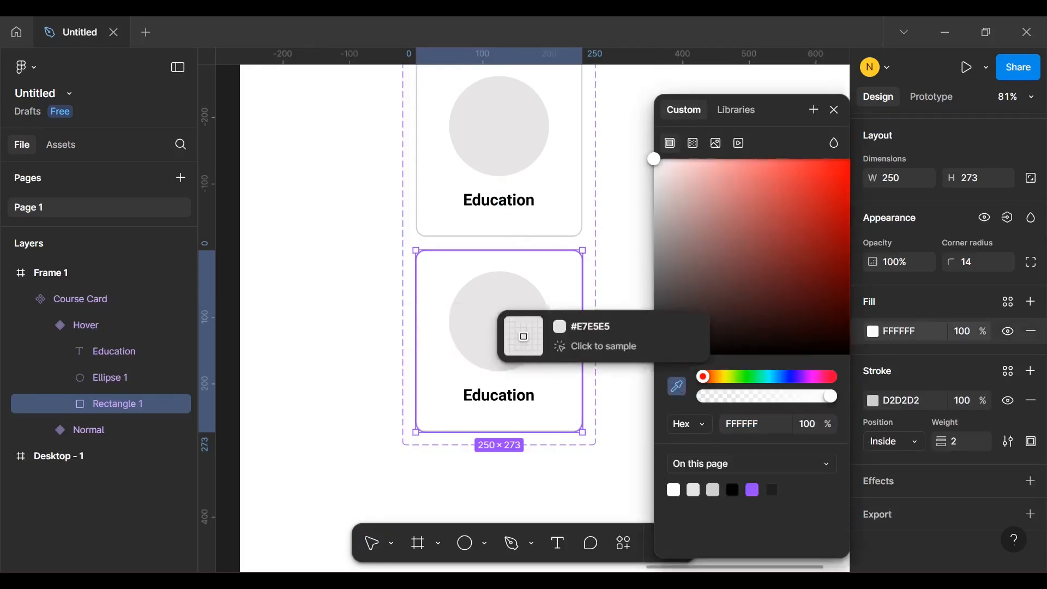
pyautogui.click(533, 306)
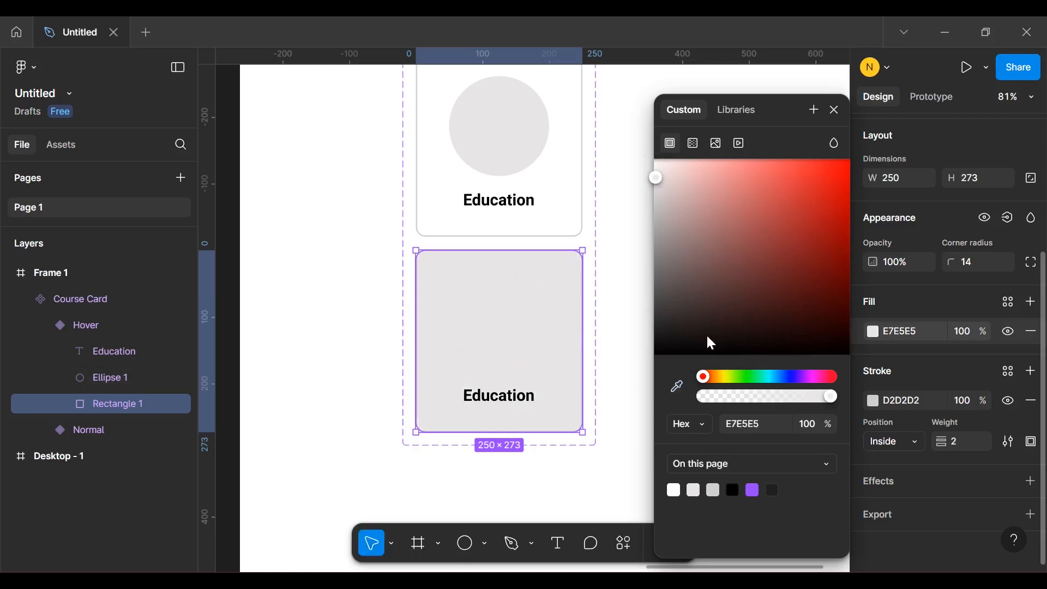
pyautogui.click(616, 309)
# Change the fill of the circle in the Hover variant to white, FFFFFF
pyautogui.click(516, 314)
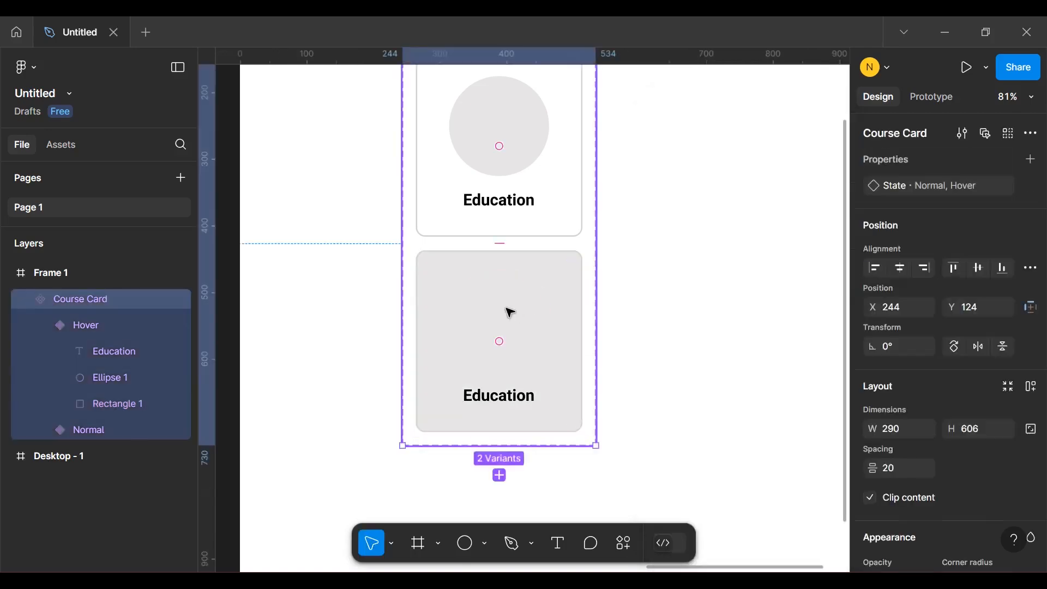
pyautogui.doubleClick(510, 312)
pyautogui.doubleClick(510, 313)
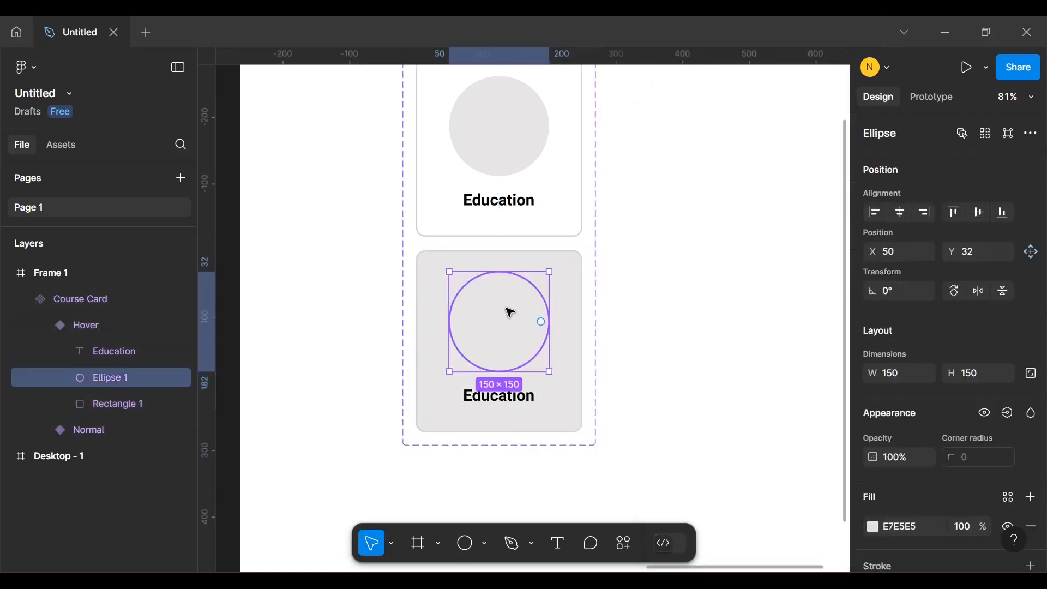
pyautogui.click(873, 526)
pyautogui.moveTo(760, 343); pyautogui.dragTo(623, 124)
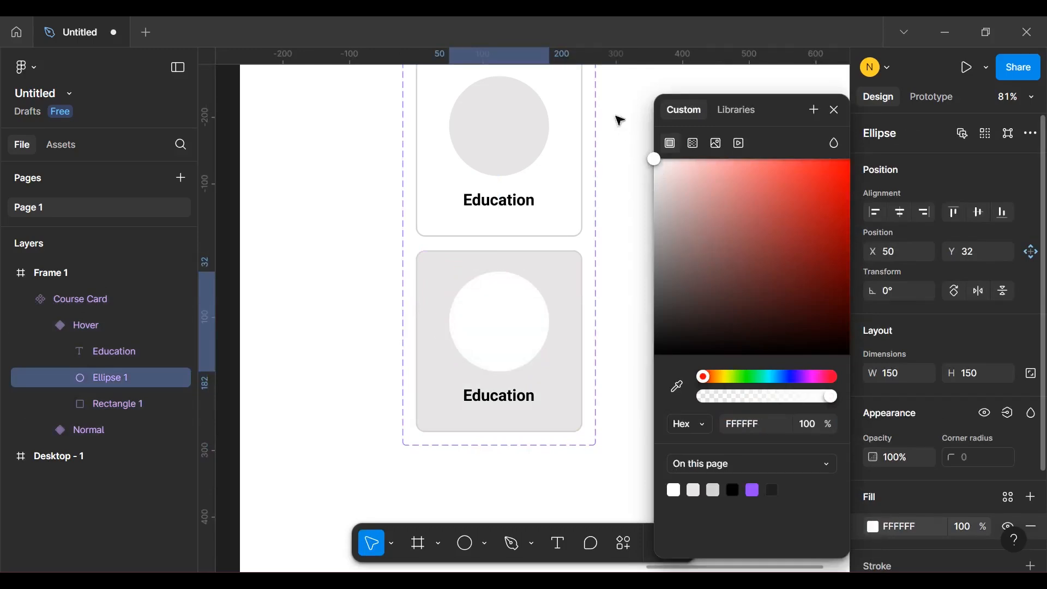
pyautogui.click(615, 261)
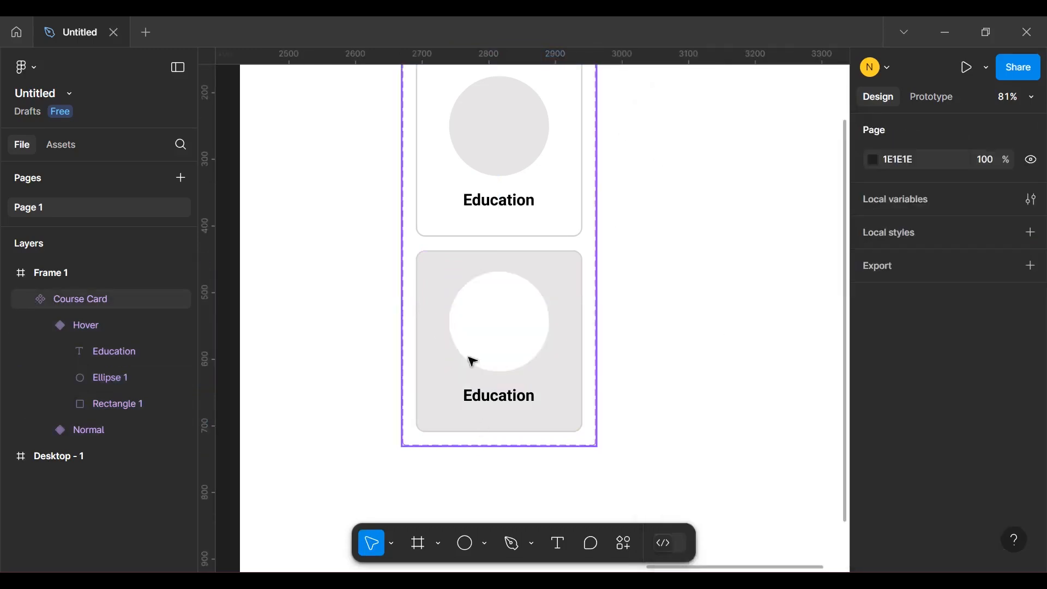
# Create a prototype connection from the Normal variant to the Hover variant of the Course Card
pyautogui.scroll(2, 649, 297)
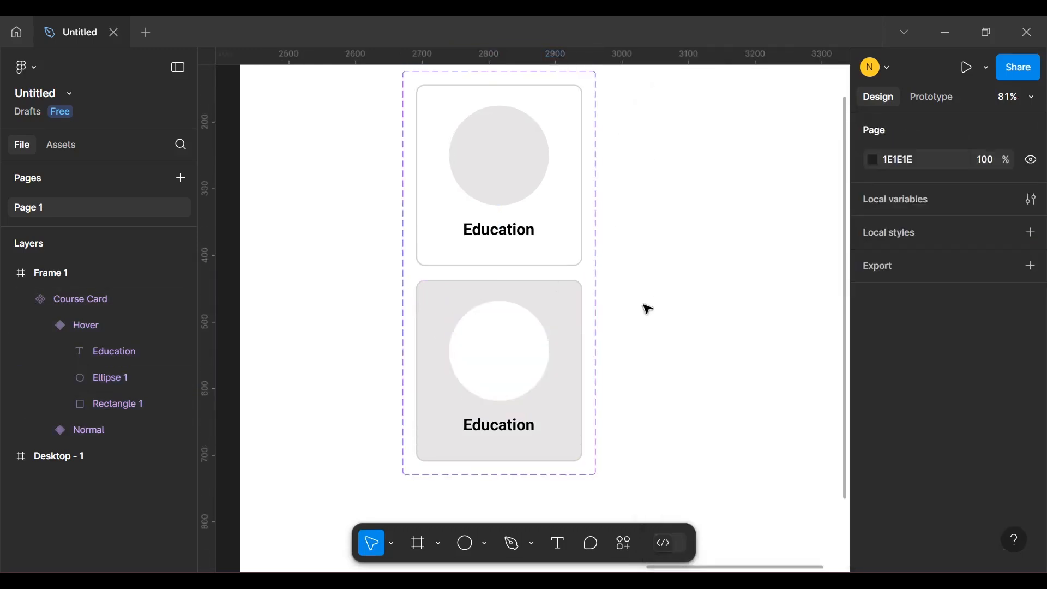
pyautogui.click(550, 136)
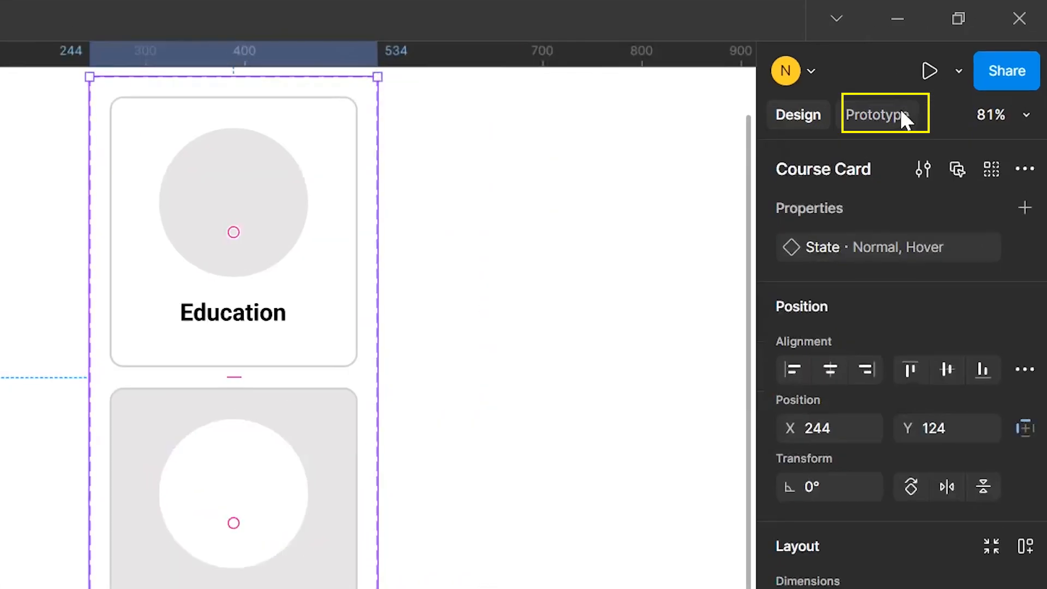
pyautogui.click(900, 109)
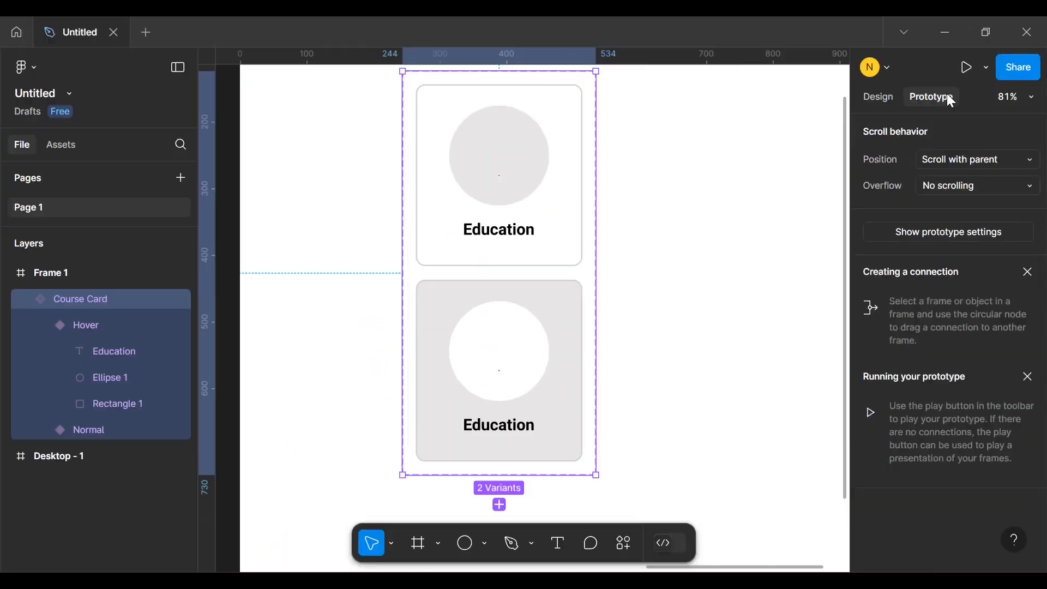
pyautogui.click(567, 96)
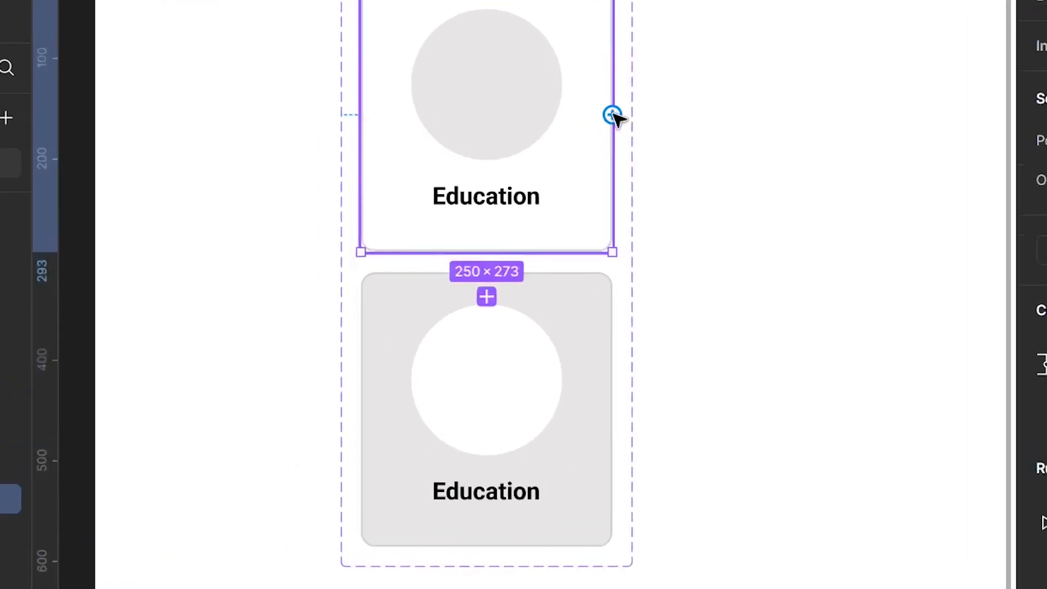
pyautogui.moveTo(615, 116); pyautogui.dragTo(594, 300)
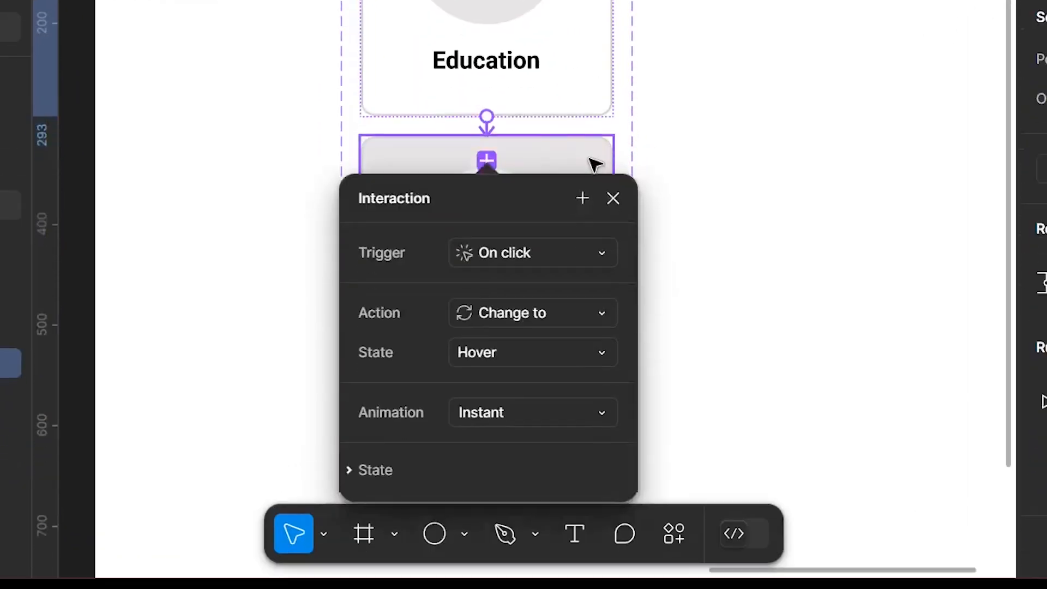
# Set the interaction's trigger to While hovering and its animation to Smart animate
pyautogui.click(500, 252)
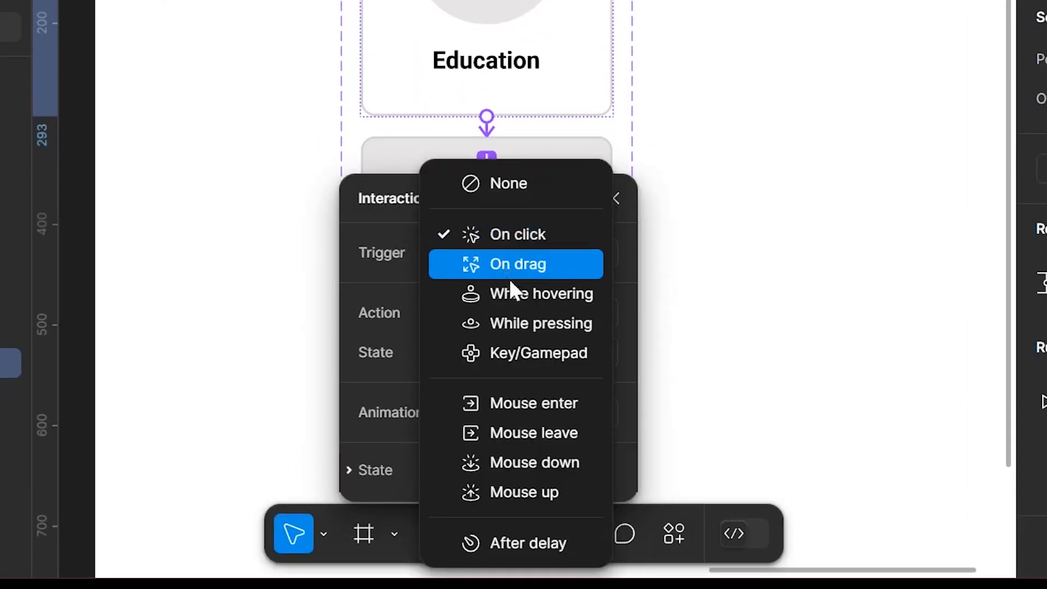
pyautogui.click(519, 306)
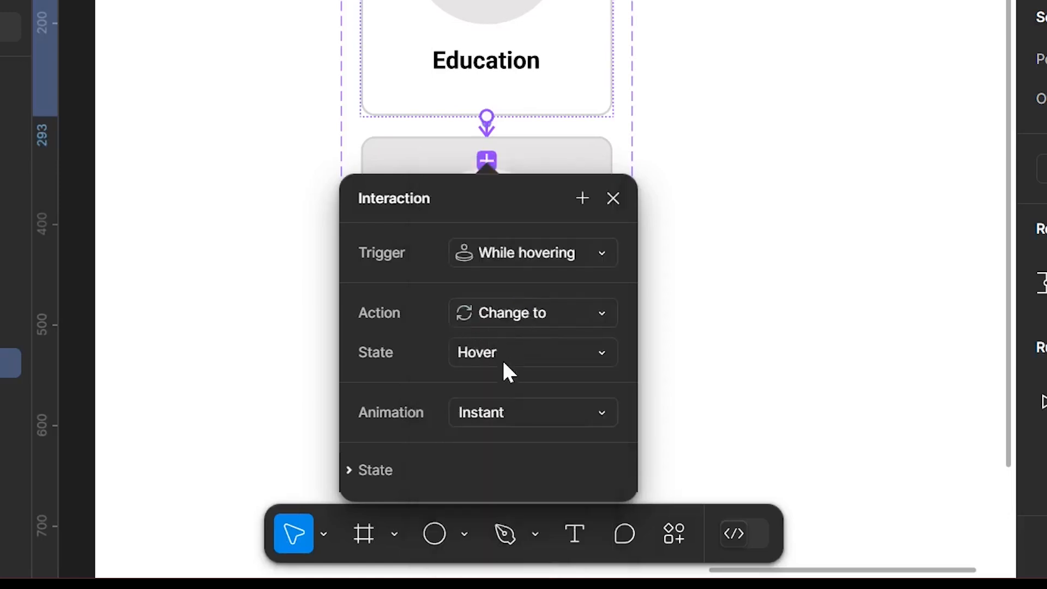
pyautogui.click(500, 413)
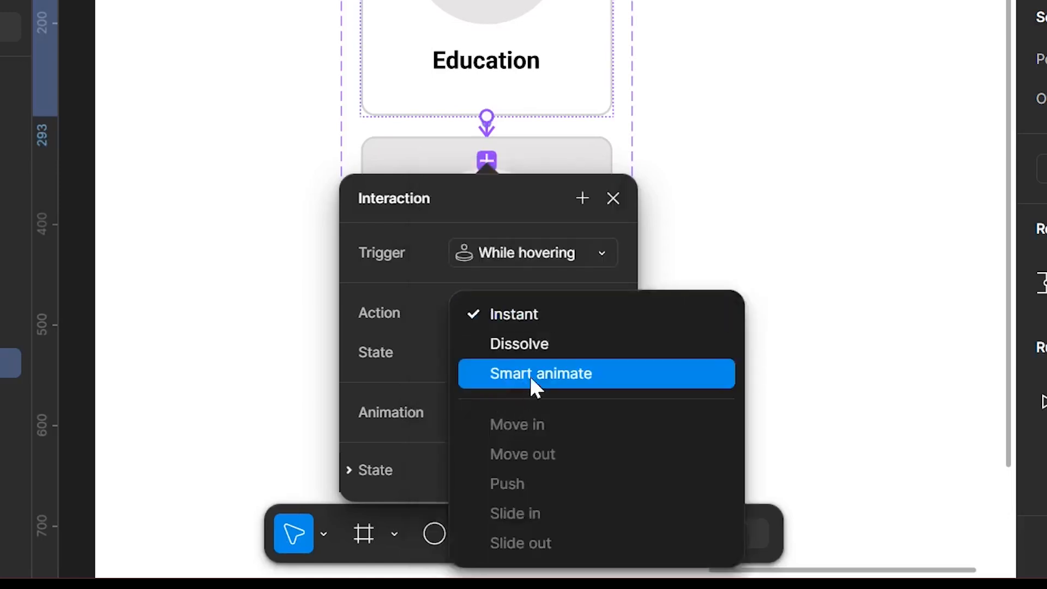
pyautogui.click(529, 374)
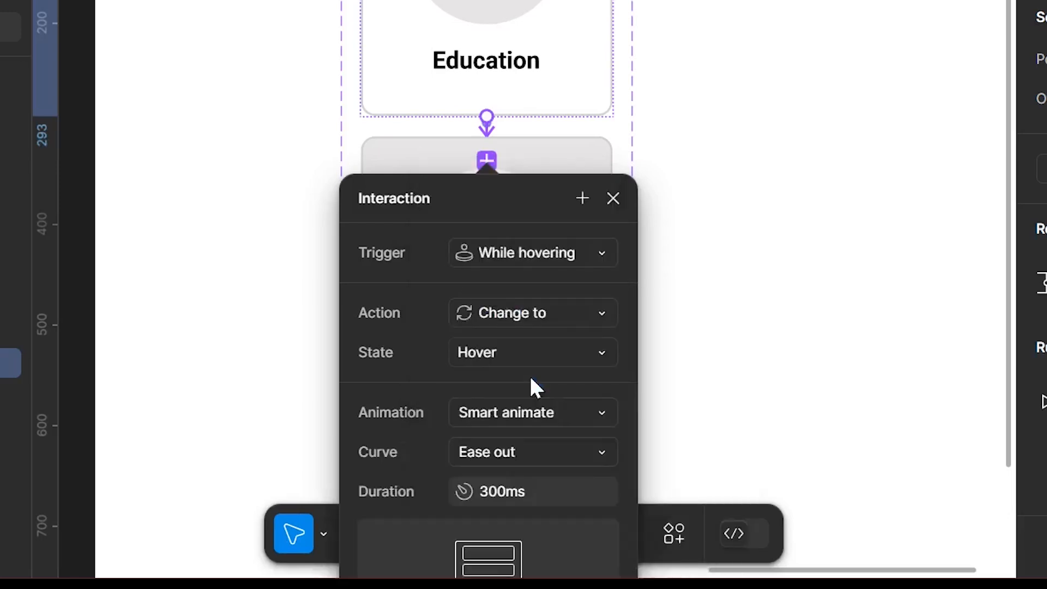
pyautogui.scroll(-1, 689, 257)
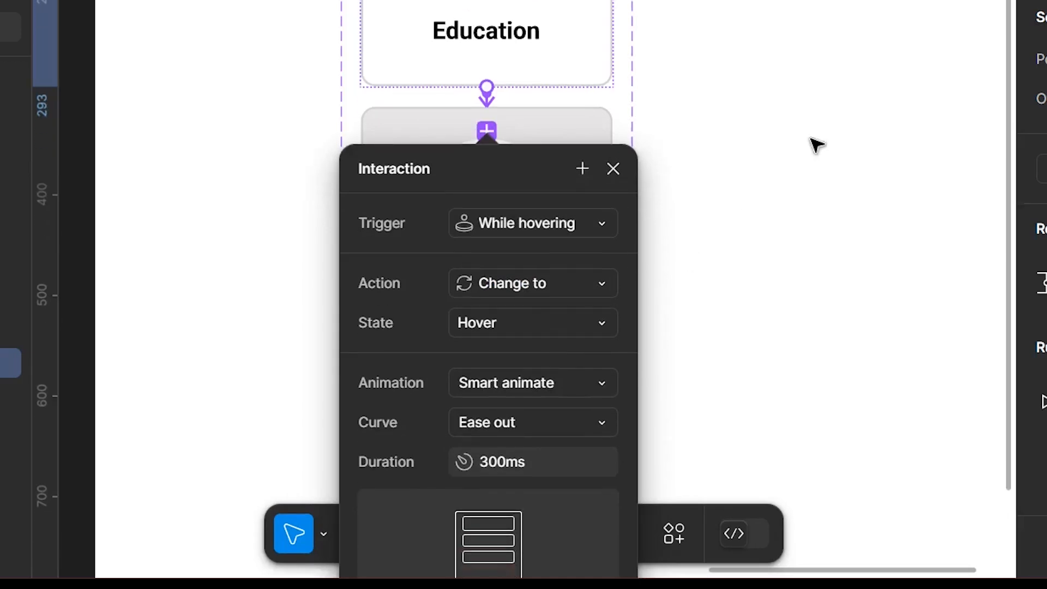
pyautogui.click(816, 145)
# Search the assets for "cour" and place an instance of the Course Card component in the upper left part of the Desktop - 1 frame
pyautogui.scroll(10, 721, 76)
pyautogui.scroll(-3, 723, 77)
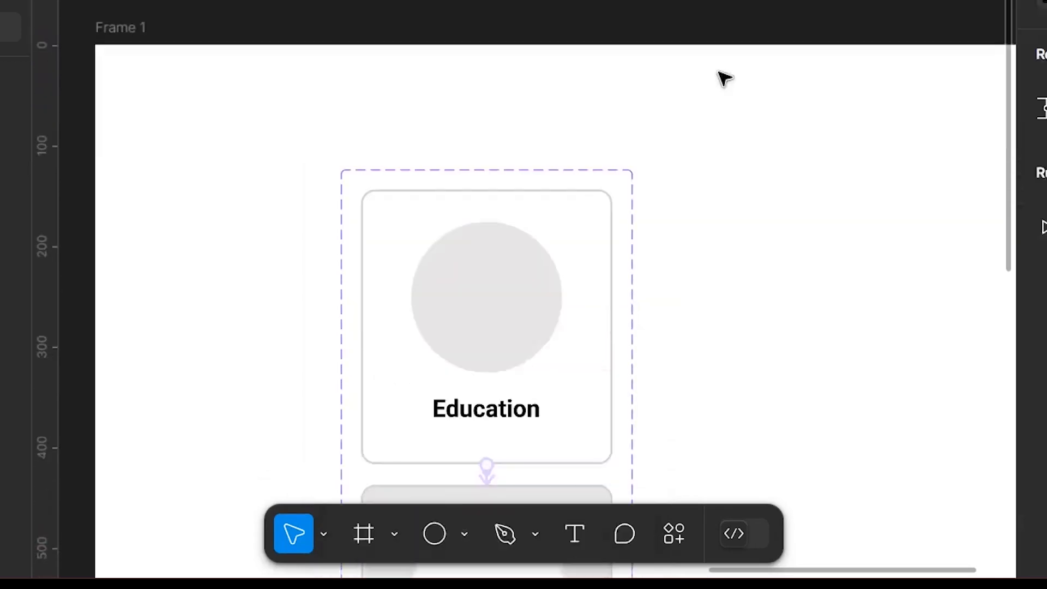
pyautogui.scroll(-3, 556, 100)
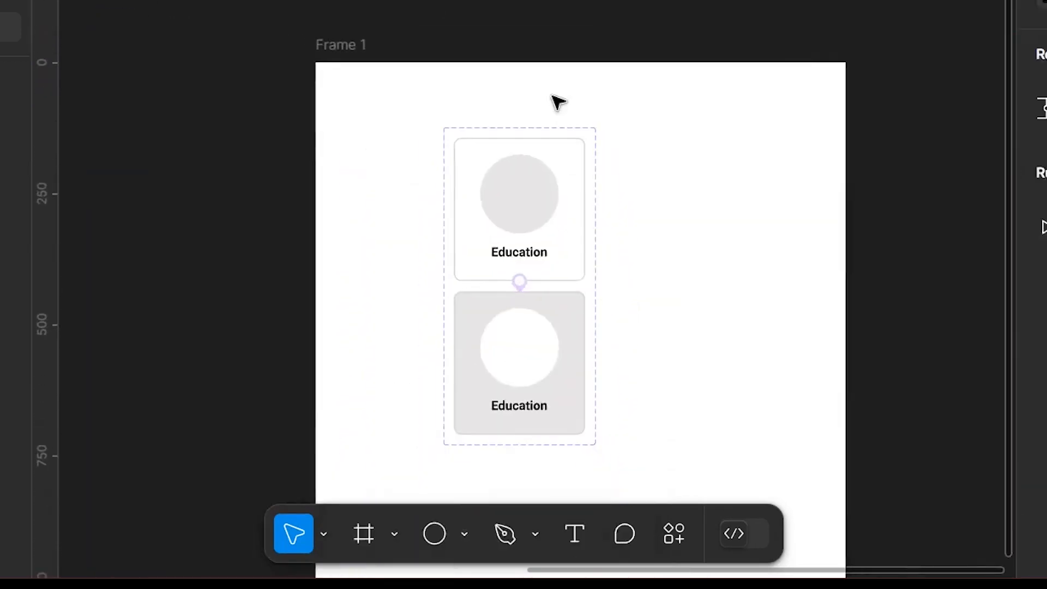
pyautogui.scroll(-2, 556, 101)
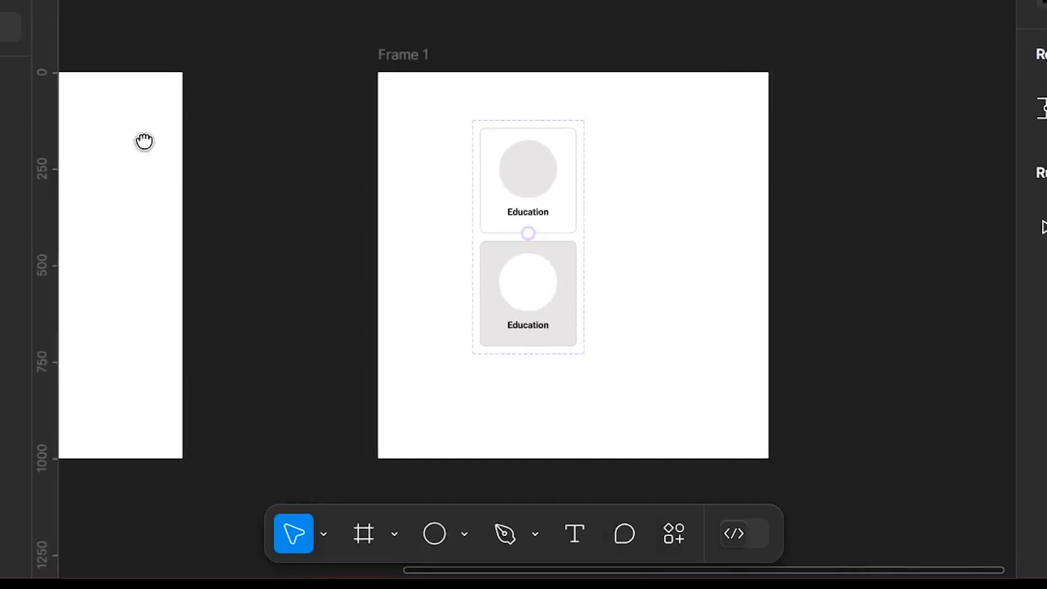
pyautogui.moveTo(145, 142); pyautogui.dragTo(741, 89)
pyautogui.moveTo(340, 108); pyautogui.dragTo(551, 98)
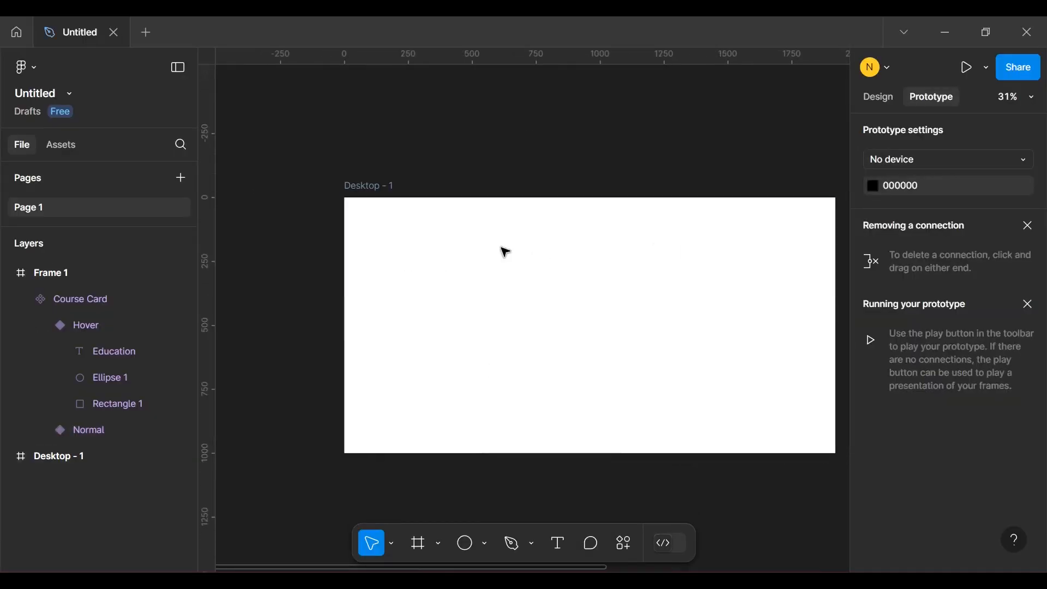
pyautogui.hscroll(3, 456, 268)
pyautogui.click(444, 264)
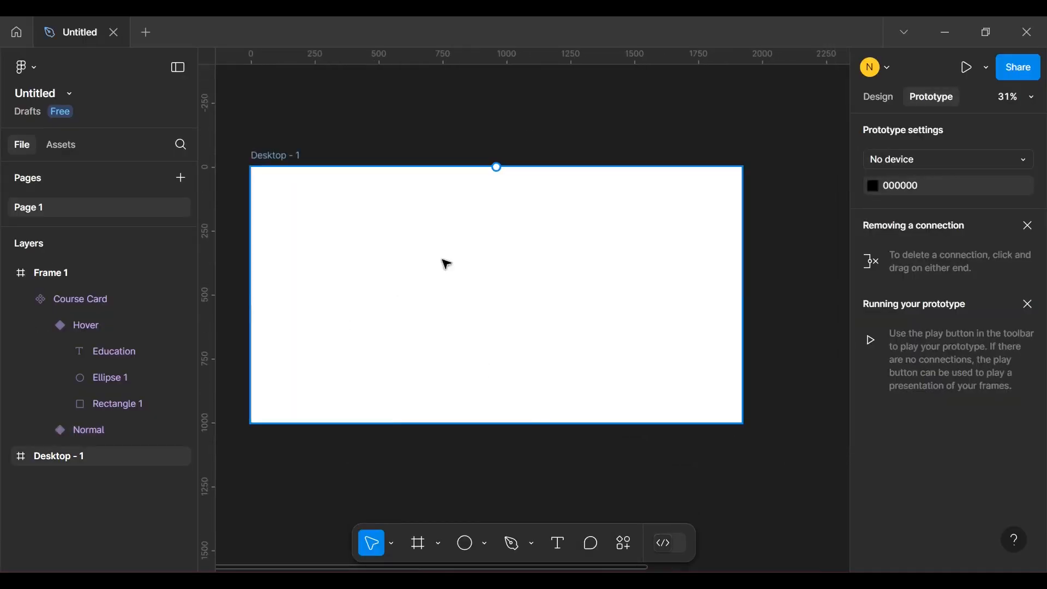
pyautogui.click(65, 145)
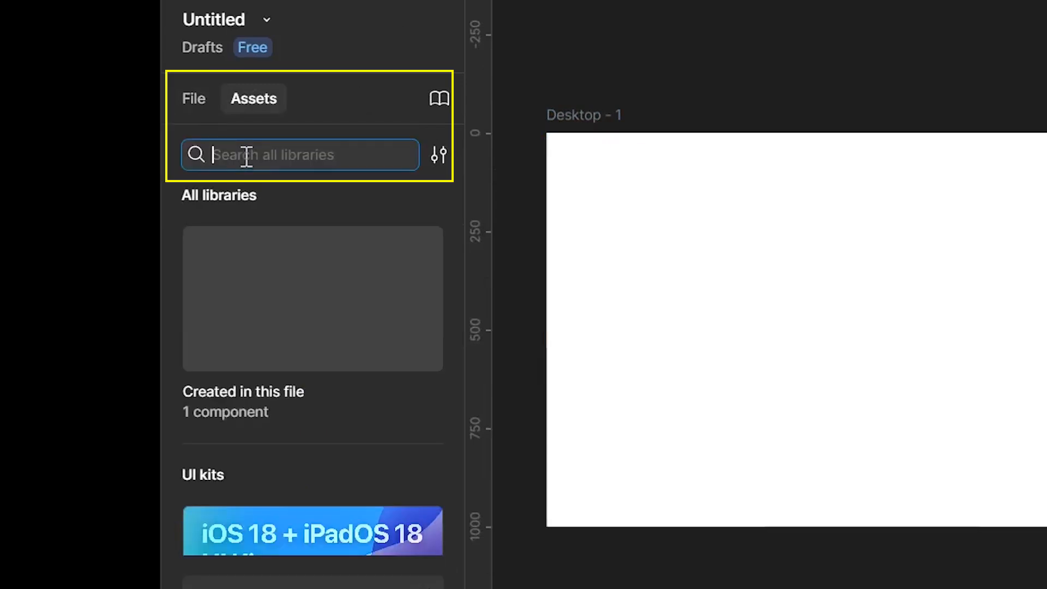
pyautogui.write('ci')
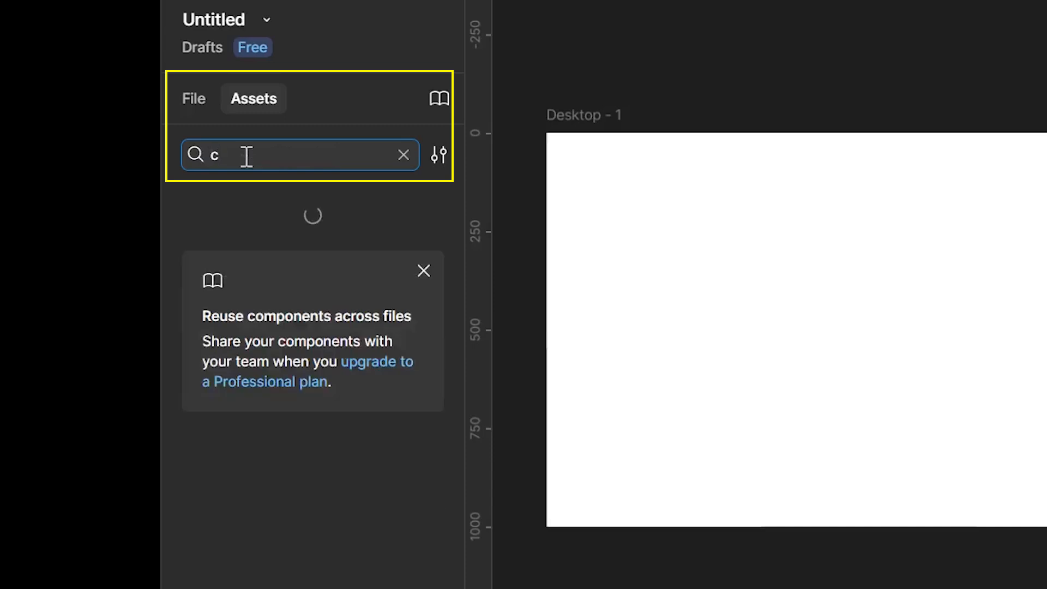
pyautogui.write('our')
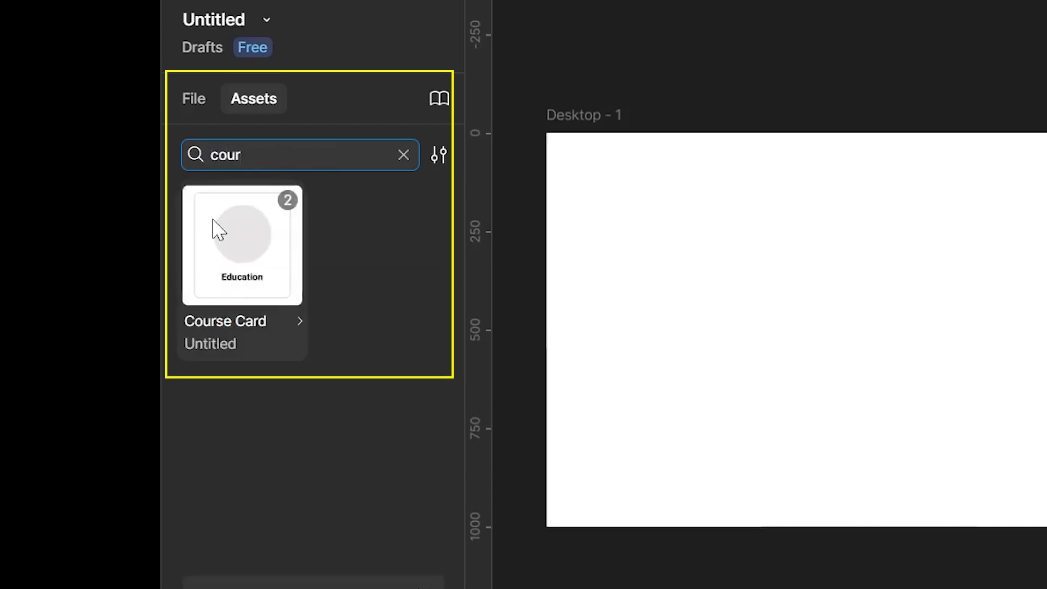
pyautogui.moveTo(229, 256); pyautogui.dragTo(754, 253)
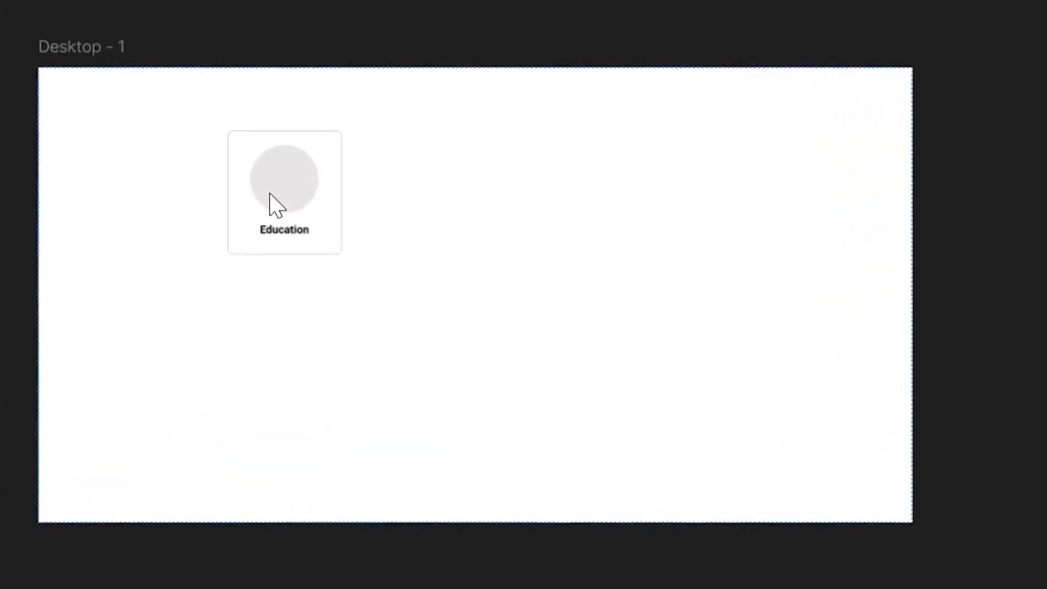
# Position the Course Card instance at X 273, Y 149 in the Desktop - 1 frame
pyautogui.moveTo(270, 194); pyautogui.dragTo(264, 196)
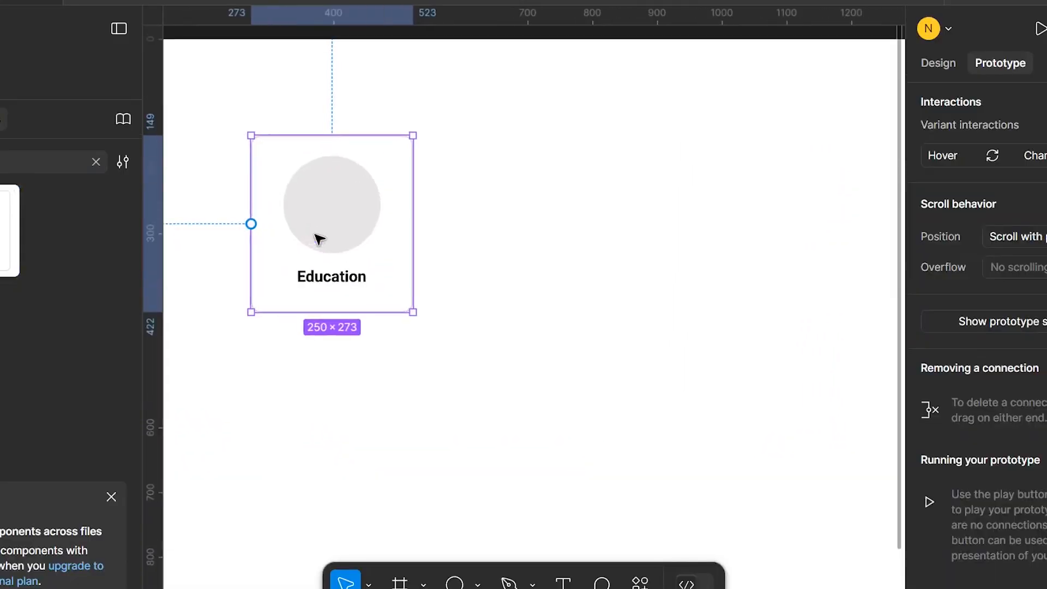
pyautogui.keyDown('ctrl'); pyautogui.scroll(3, 319, 239); pyautogui.keyUp('ctrl')
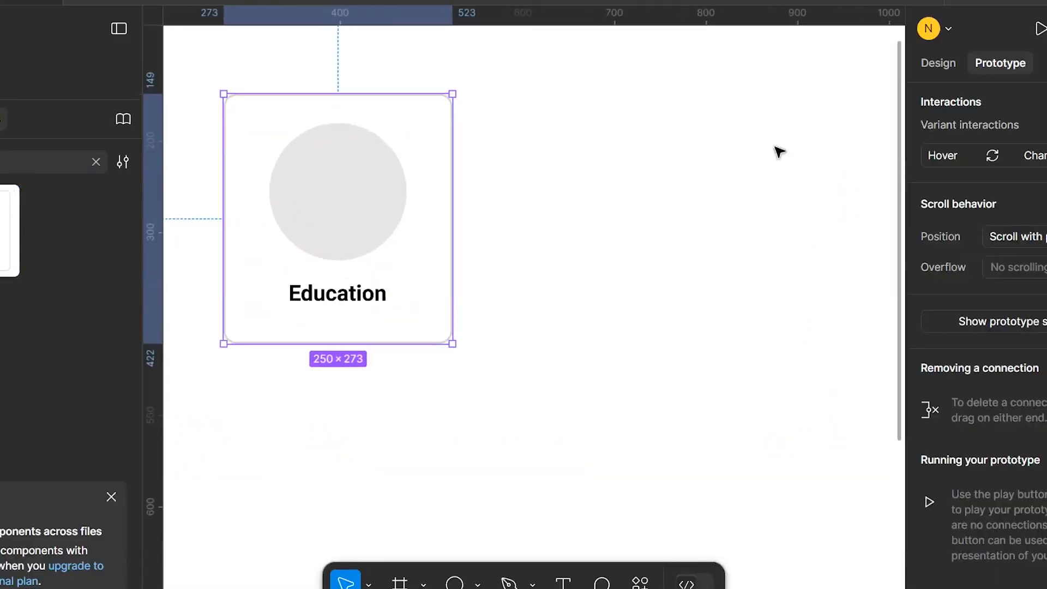
# Switch the Course Card instance's State to Hover and back to Normal
pyautogui.click(931, 59)
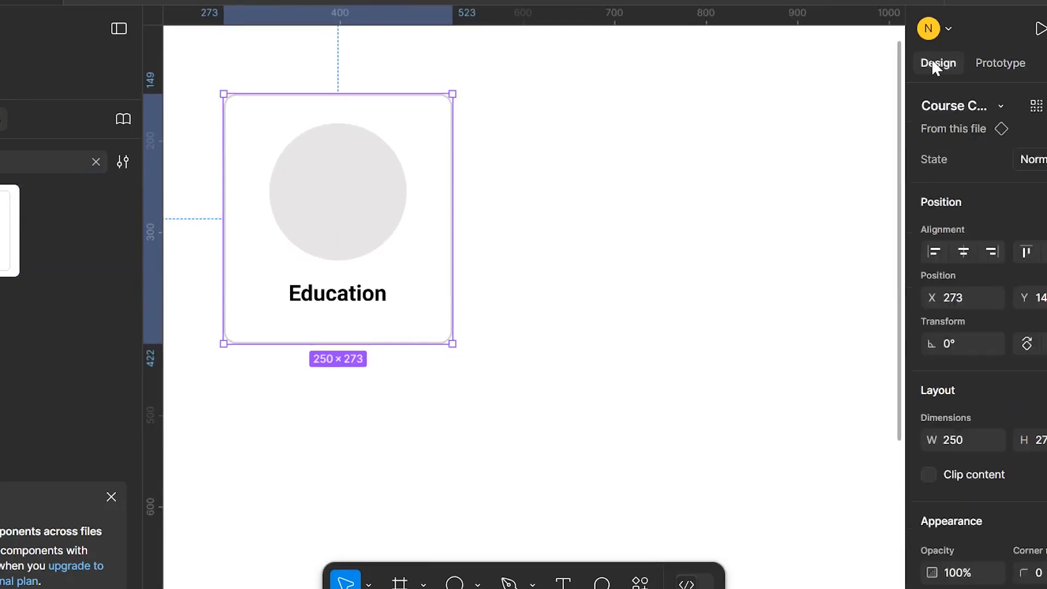
pyautogui.click(1003, 160)
pyautogui.click(963, 177)
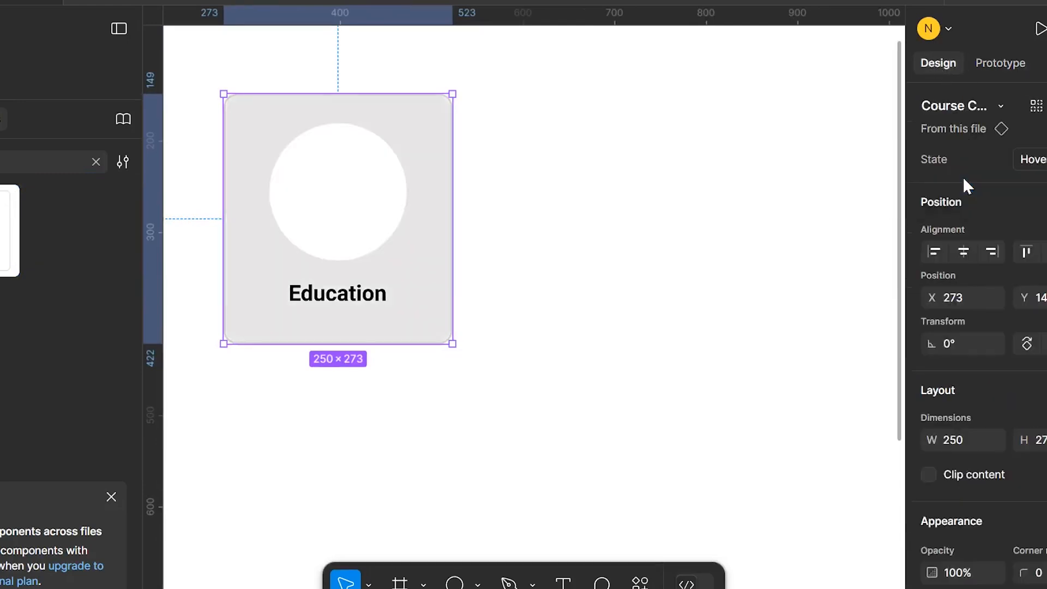
pyautogui.click(1006, 159)
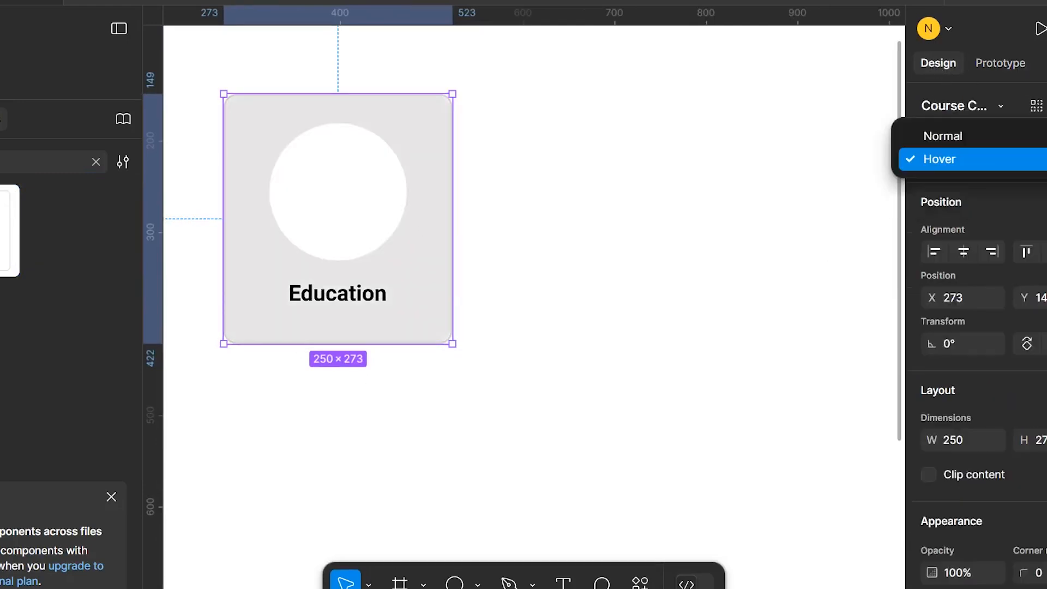
pyautogui.click(958, 138)
pyautogui.click(554, 352)
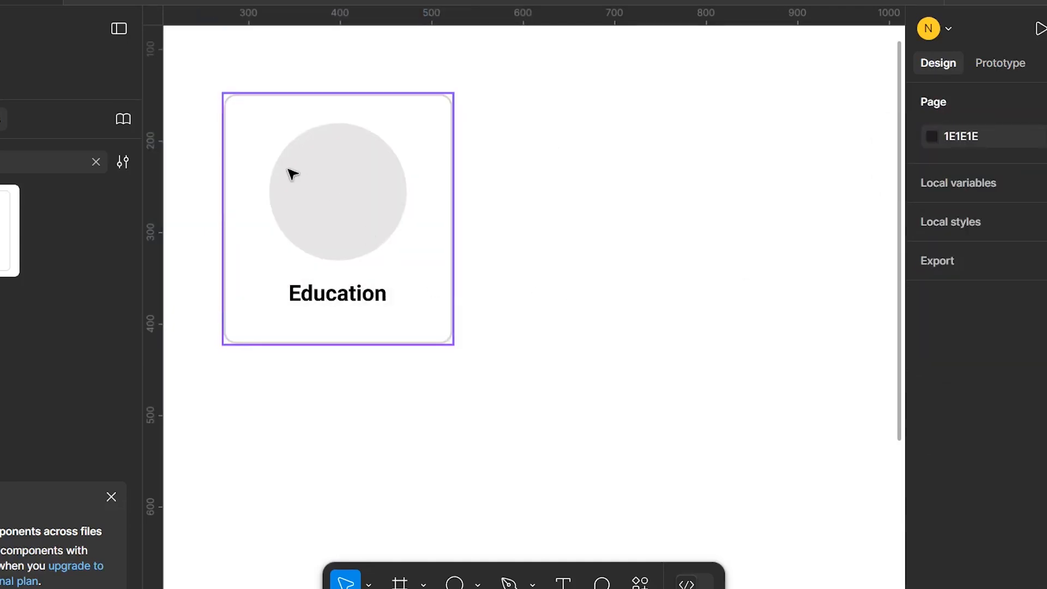
# Duplicate the Course Card instance horizontally so that the copy sits beside it at X 543
pyautogui.moveTo(292, 162); pyautogui.dragTo(531, 158)
pyautogui.scroll(-5, 531, 163)
pyautogui.scroll(5, 532, 163)
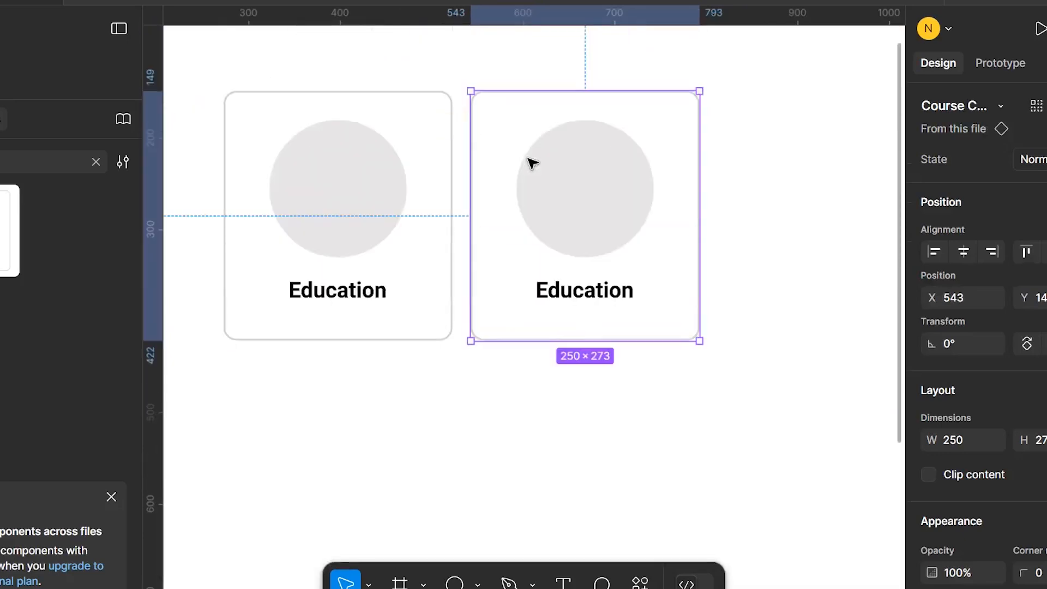
pyautogui.scroll(-3, 532, 163)
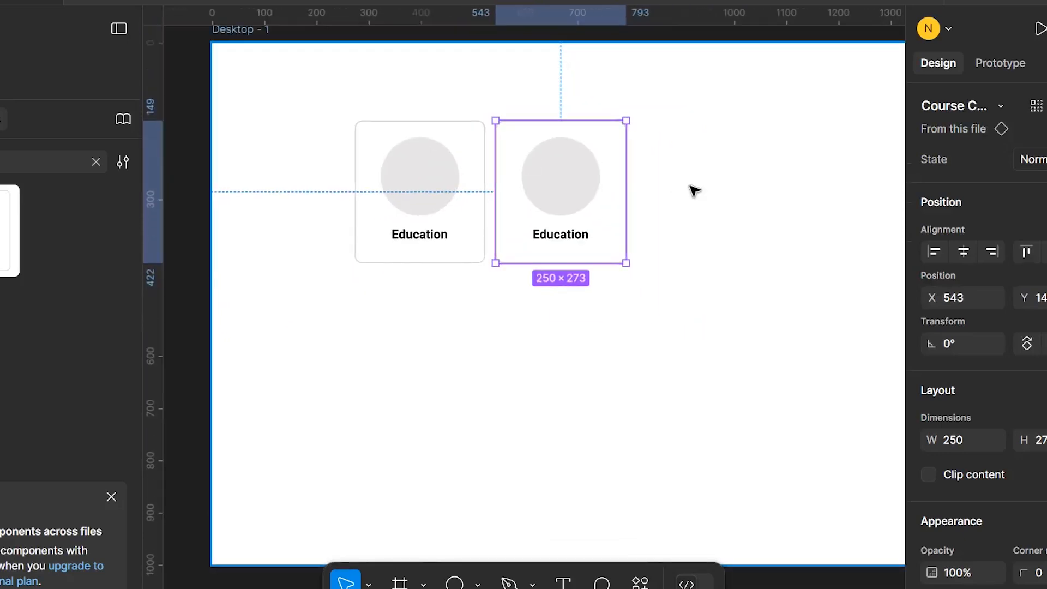
pyautogui.rightClick(561, 174)
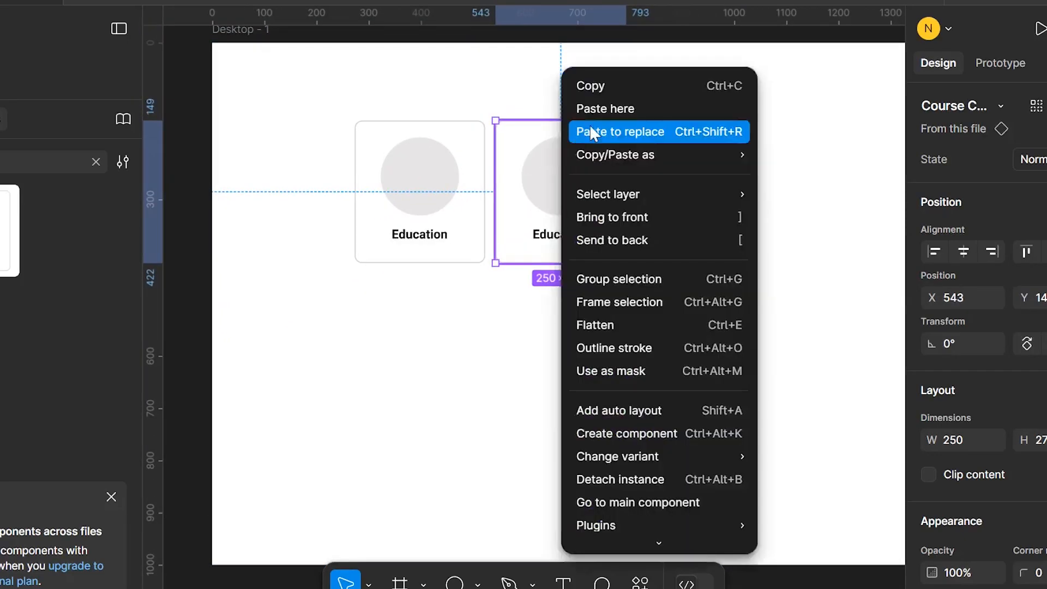
pyautogui.moveTo(699, 153)
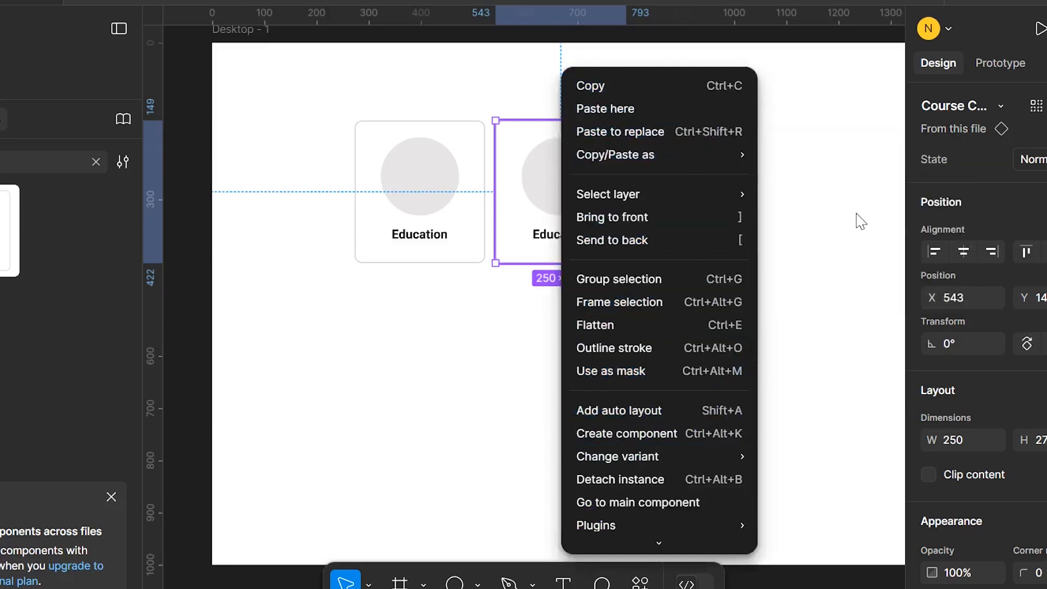
pyautogui.press('Escape')
# Repeat the duplication with the same spacing to add a third Course Card at X 813
pyautogui.hotkey('ctrl', 'd')
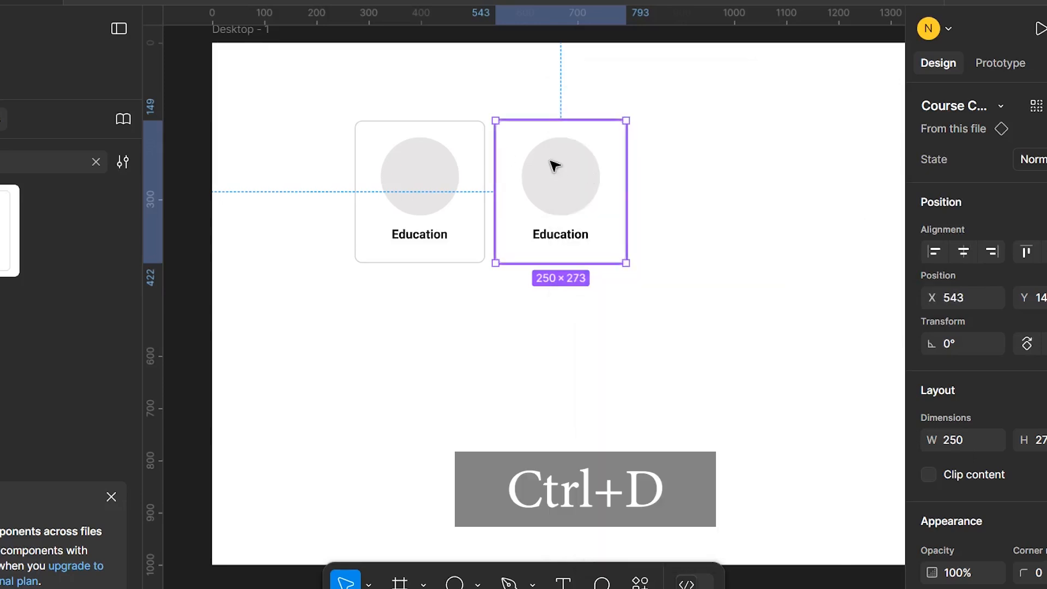
pyautogui.hotkey('ctrl', 'd')
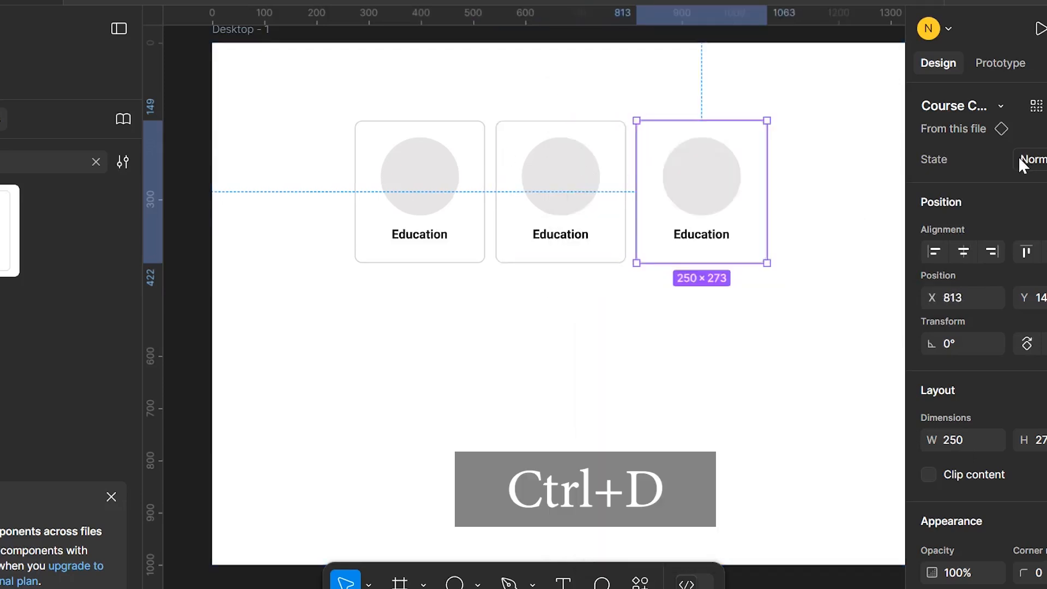
pyautogui.click(577, 440)
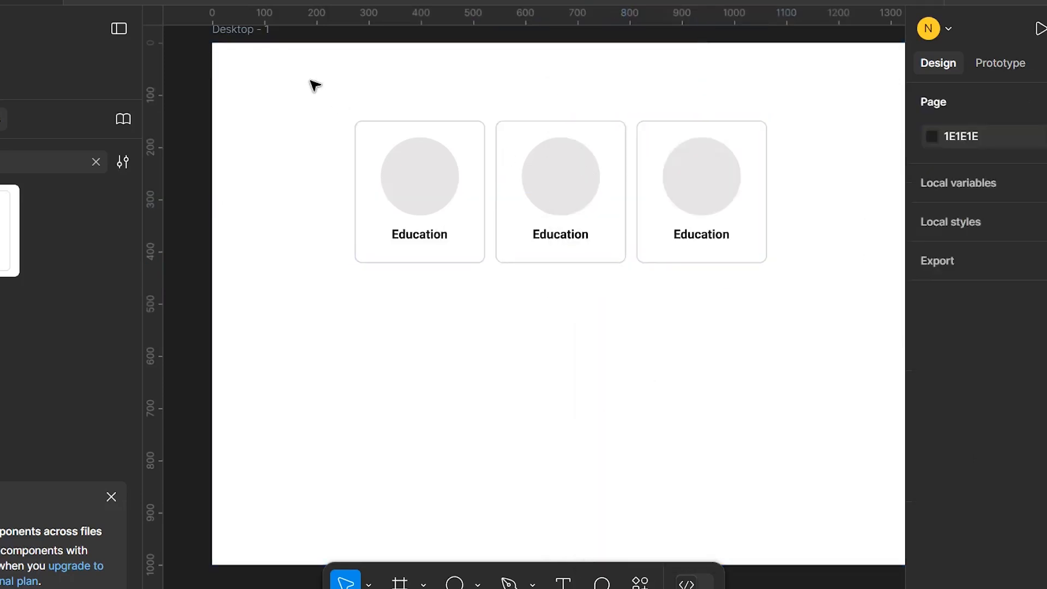
# Set the State of the first Course Card in the row to Hover
pyautogui.click(397, 140)
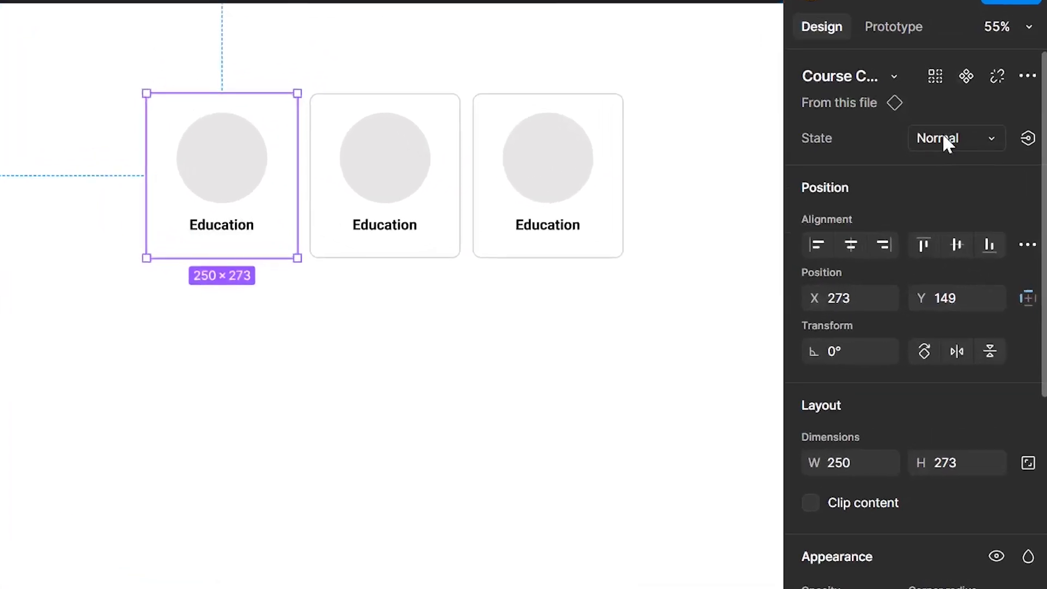
pyautogui.click(1038, 159)
pyautogui.click(868, 149)
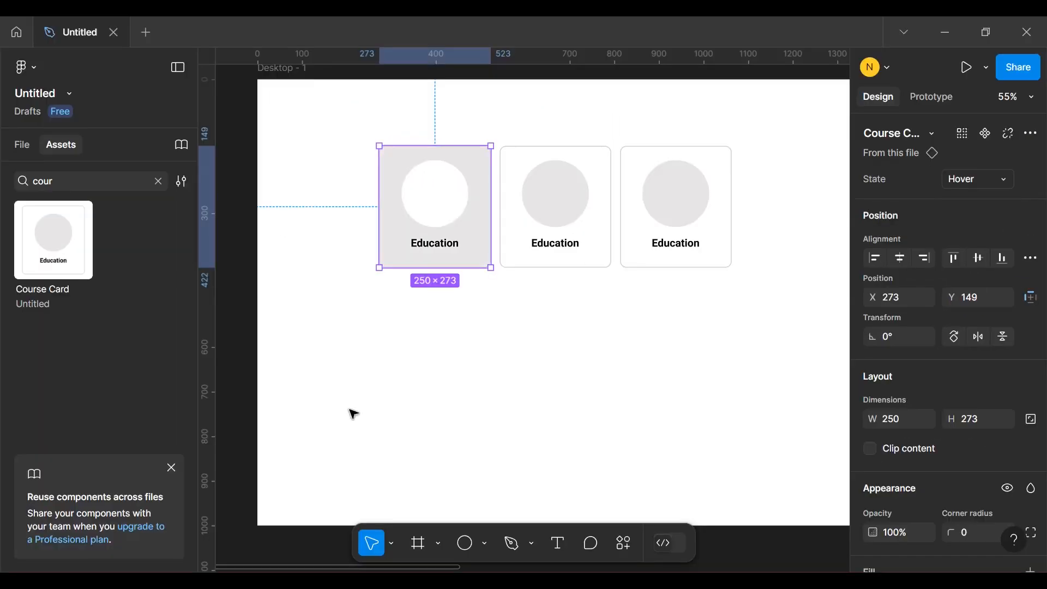
pyautogui.click(199, 425)
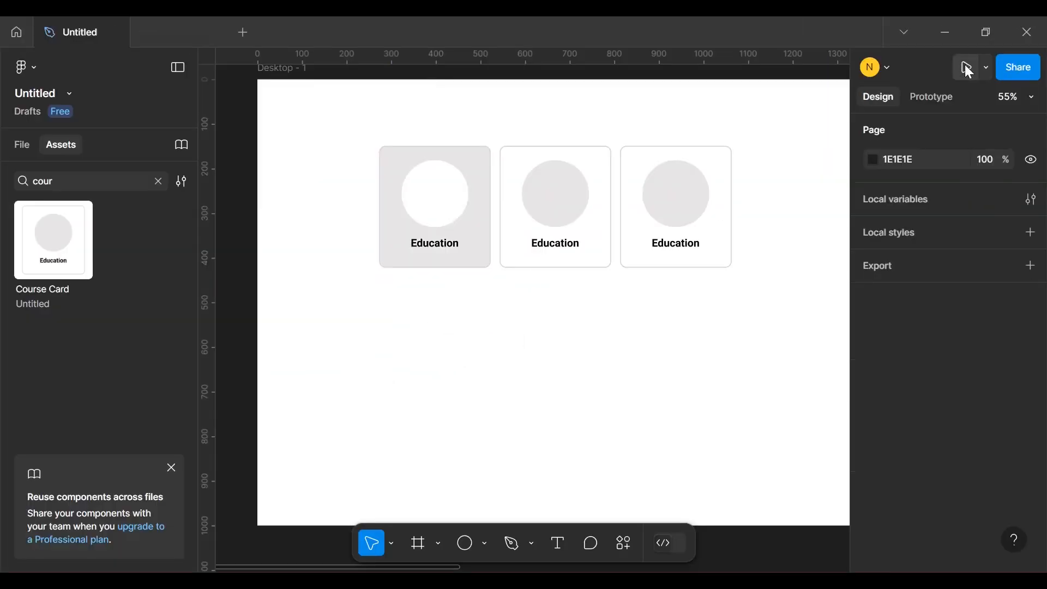
# Present the prototype to check how the three cards respond to hovering, and close the preview
pyautogui.click(966, 67)
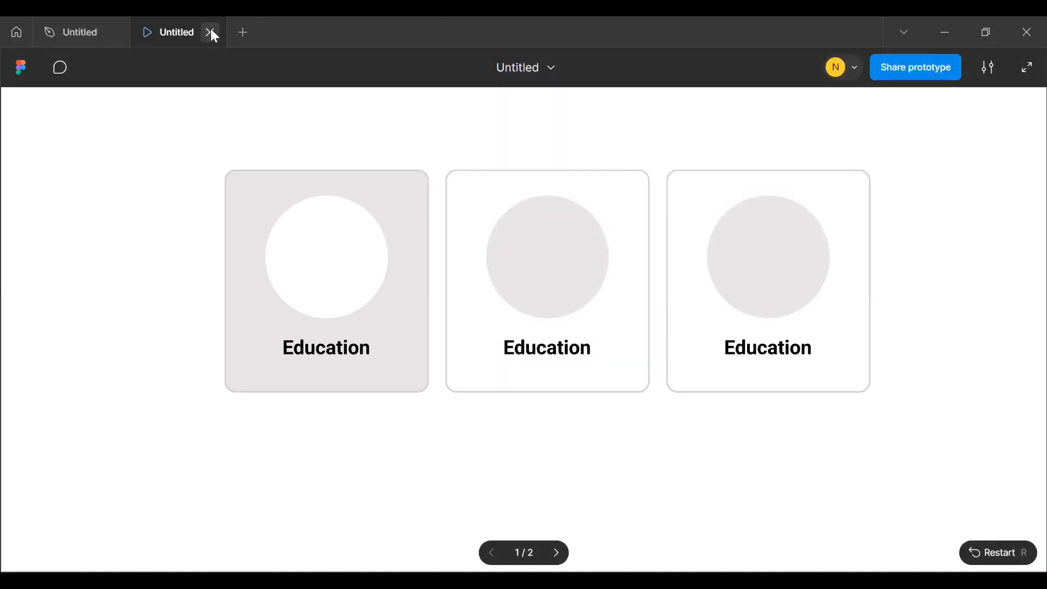
pyautogui.click(211, 33)
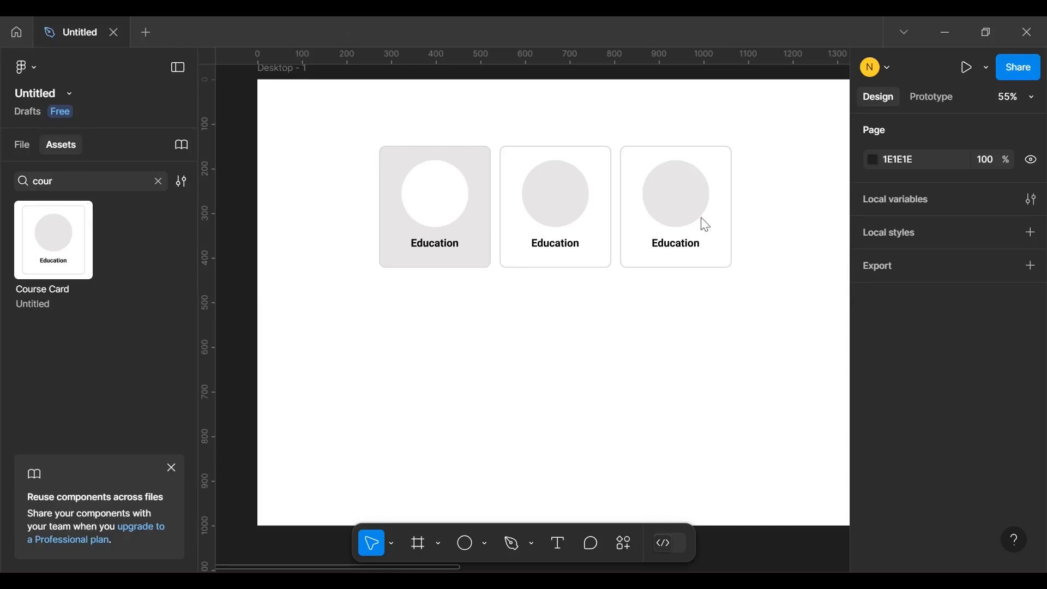
# Change the animation of the Normal variant's While hovering interaction in Frame 1 to Instant
pyautogui.press('space')
pyautogui.moveTo(785, 265); pyautogui.dragTo(280, 262)
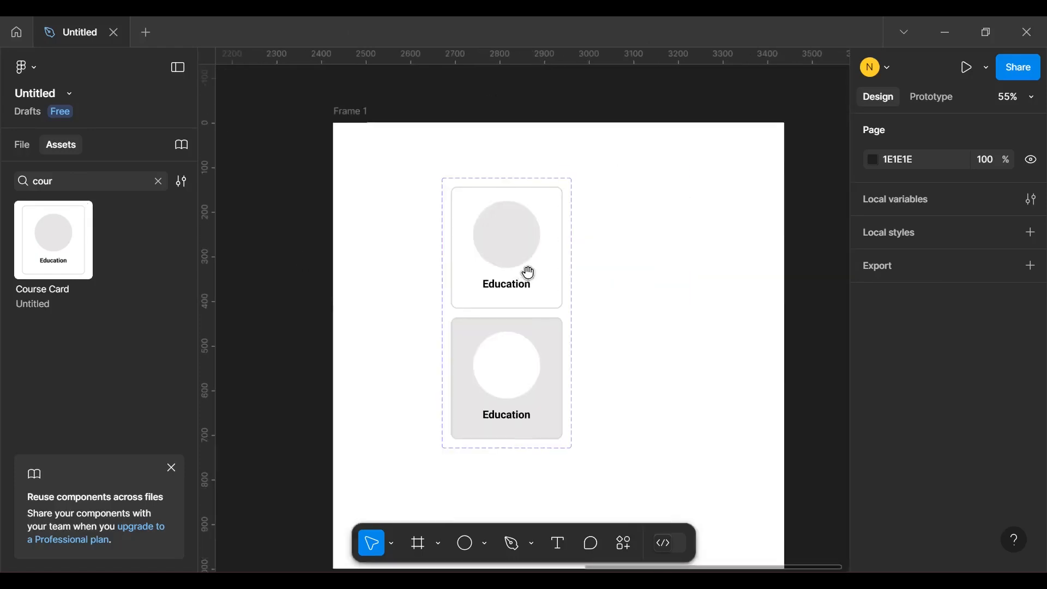
pyautogui.click(548, 187)
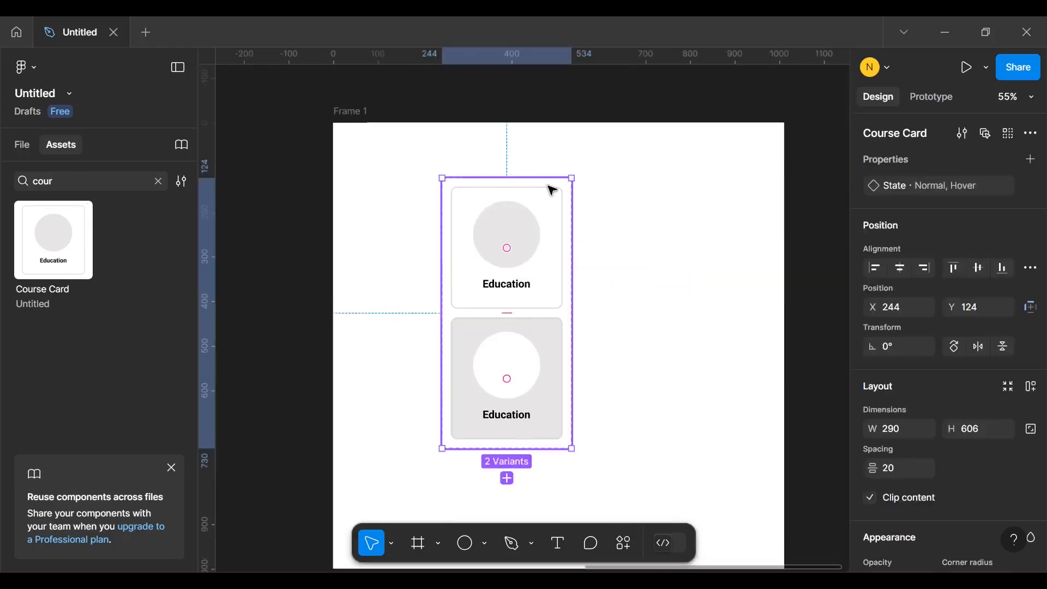
pyautogui.click(930, 96)
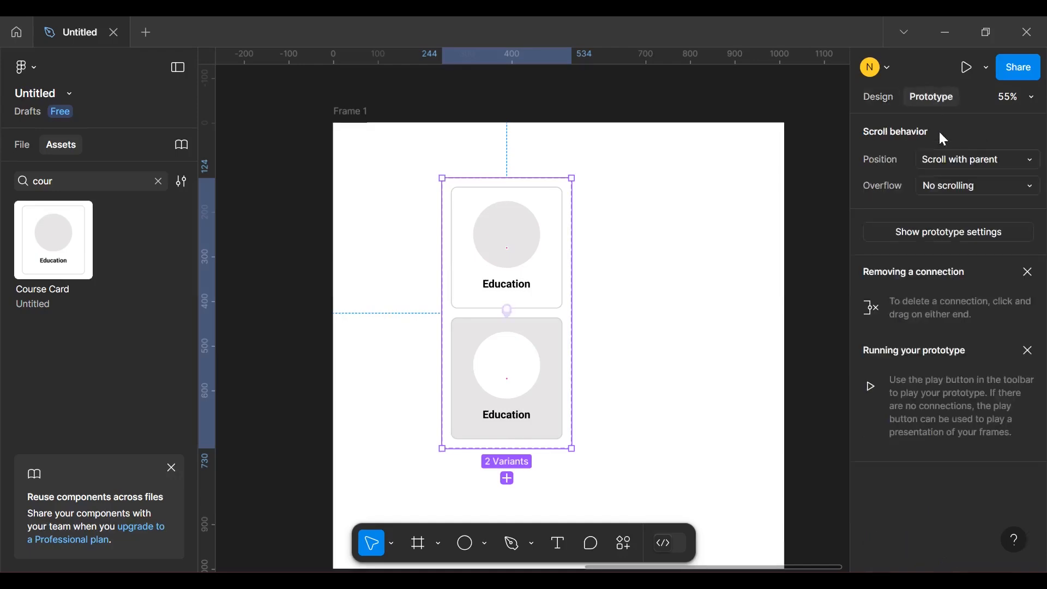
pyautogui.click(521, 200)
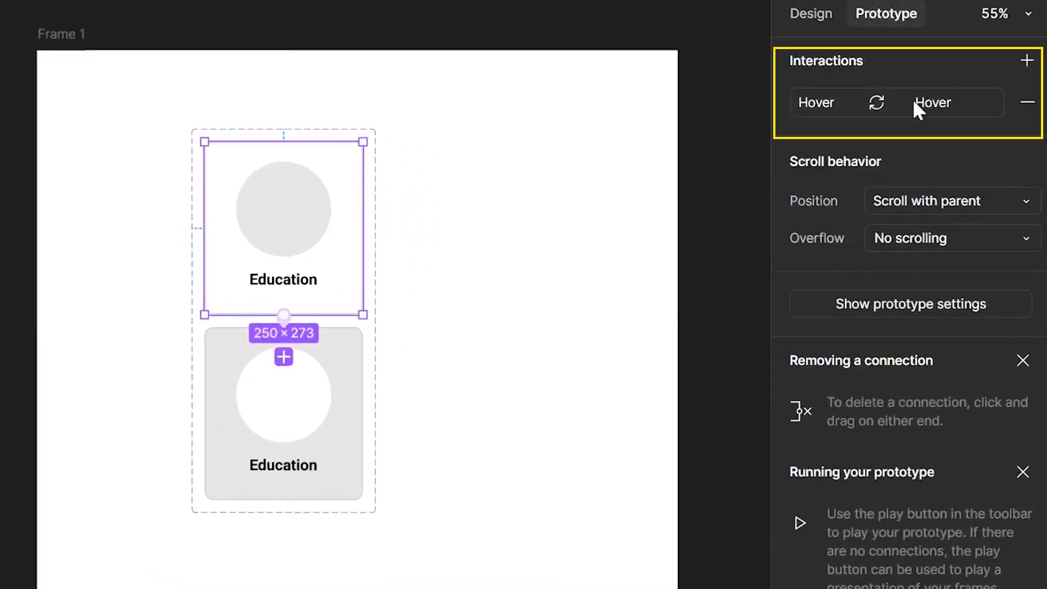
pyautogui.click(945, 102)
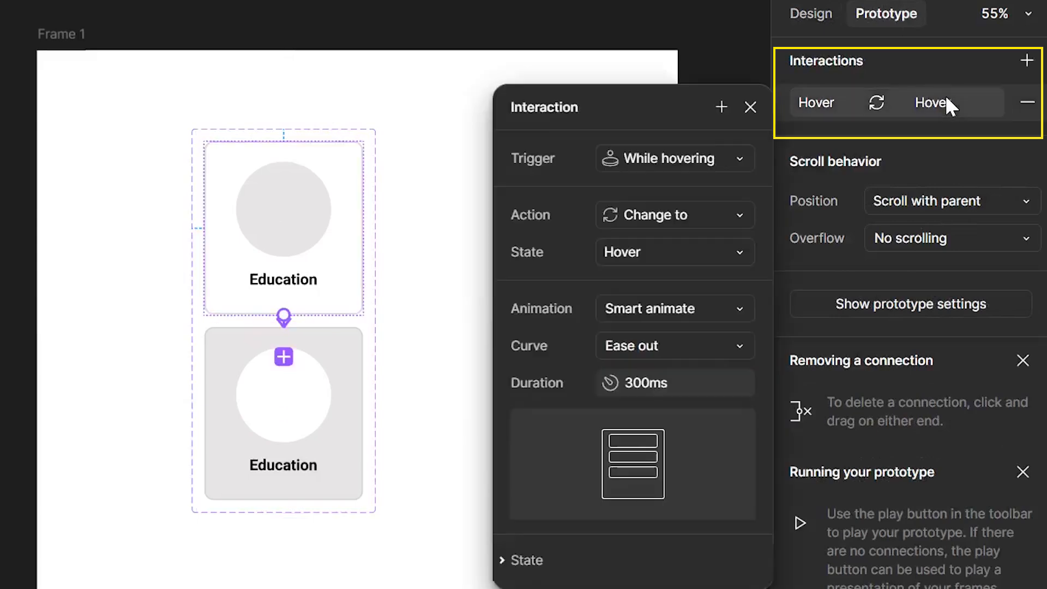
pyautogui.click(656, 306)
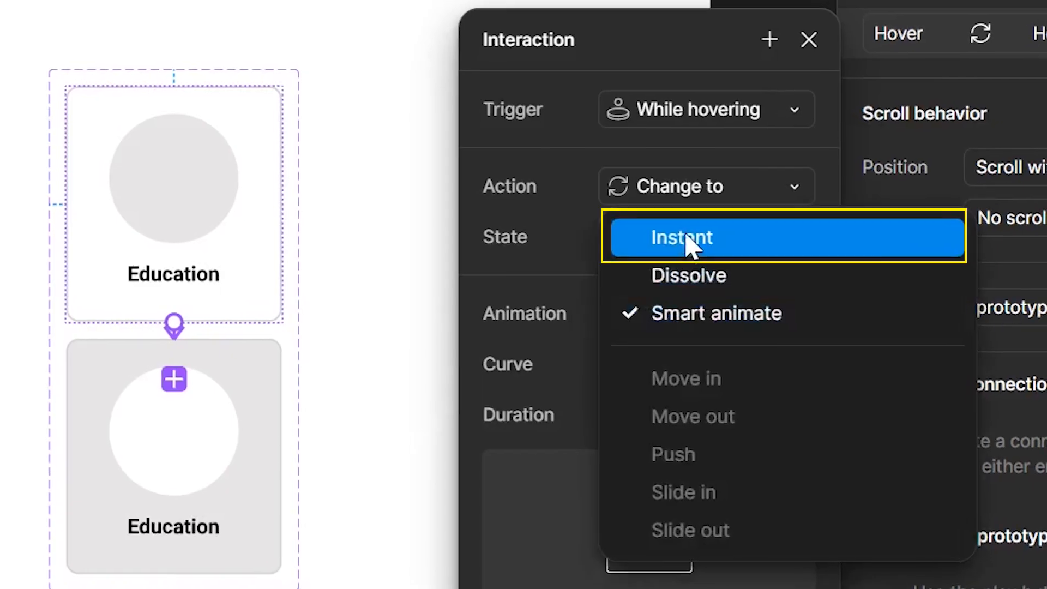
pyautogui.click(660, 250)
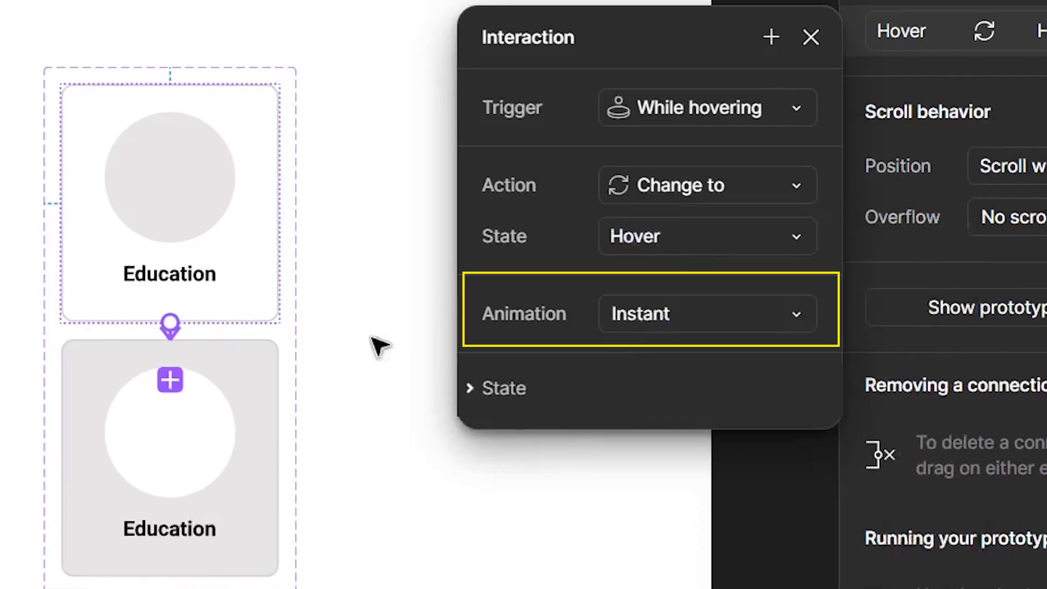
pyautogui.click(373, 262)
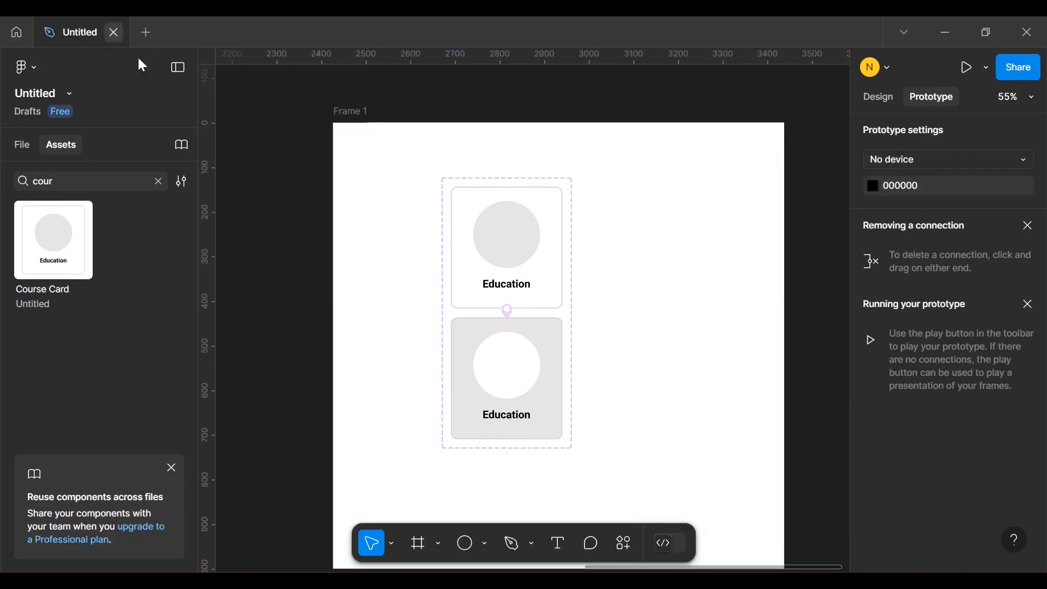
# Present the Desktop - 1 frame to check the cards' instant hover change, and close the preview
pyautogui.moveTo(309, 241); pyautogui.dragTo(738, 241)
pyautogui.moveTo(276, 241); pyautogui.dragTo(664, 241)
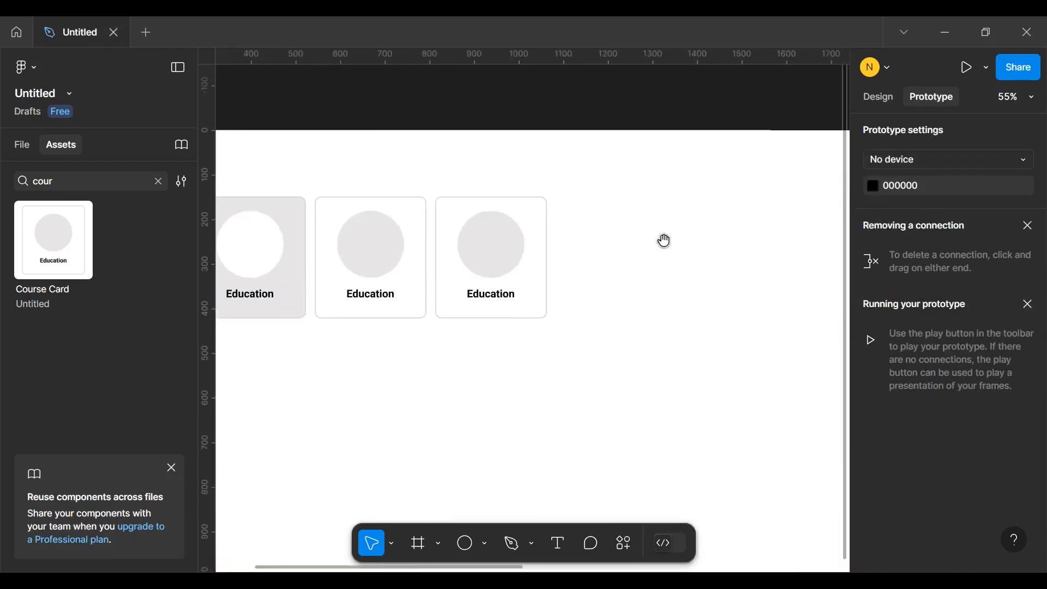
pyautogui.moveTo(508, 253); pyautogui.dragTo(714, 303)
pyautogui.click(294, 170)
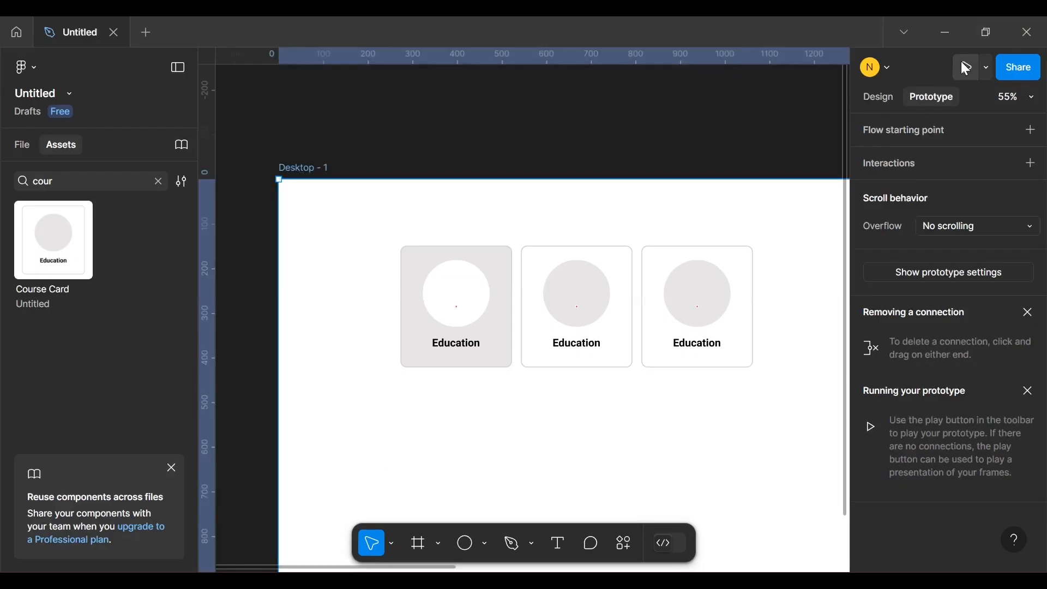
pyautogui.click(966, 67)
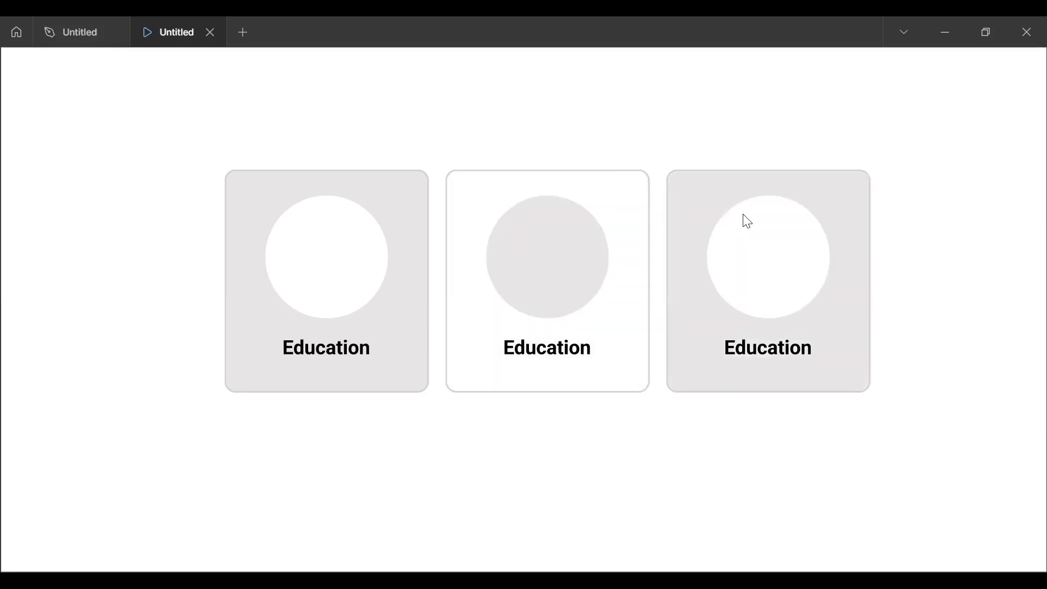
pyautogui.click(209, 33)
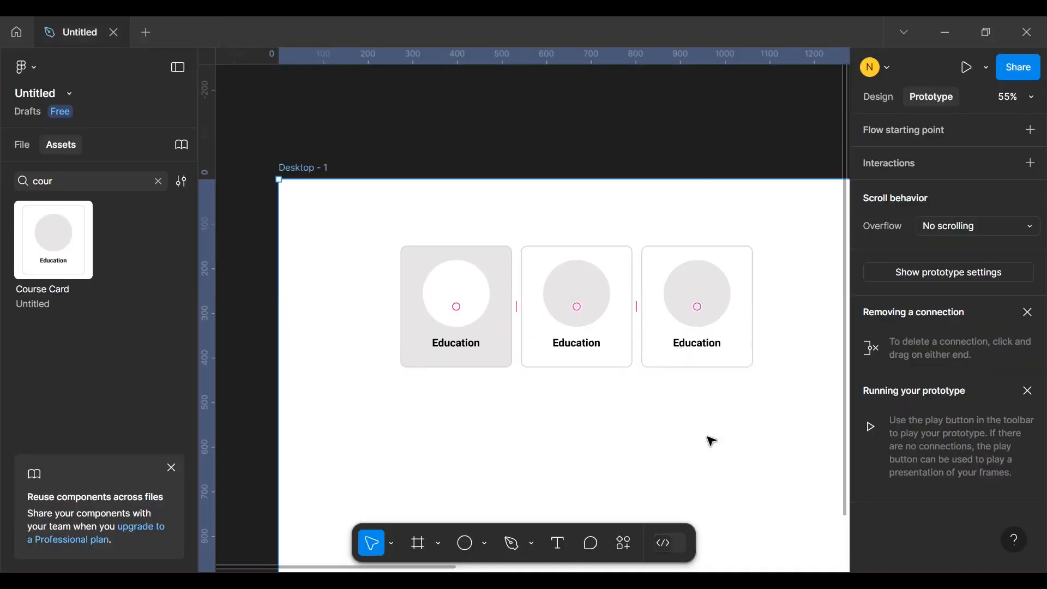
# Set the State of the first Course Card in the Desktop - 1 frame to Normal
pyautogui.click(486, 264)
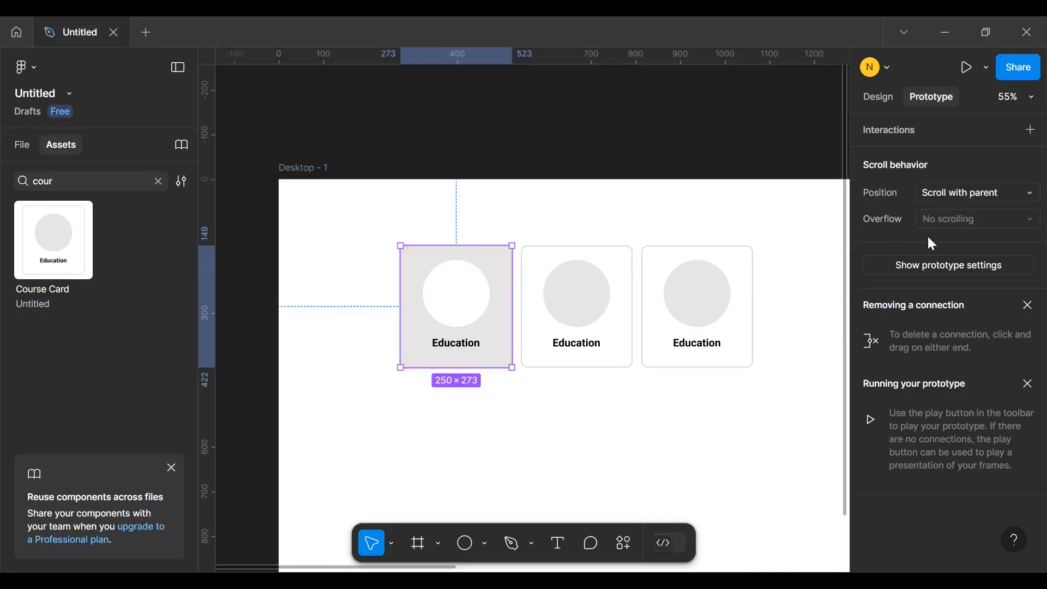
pyautogui.click(881, 97)
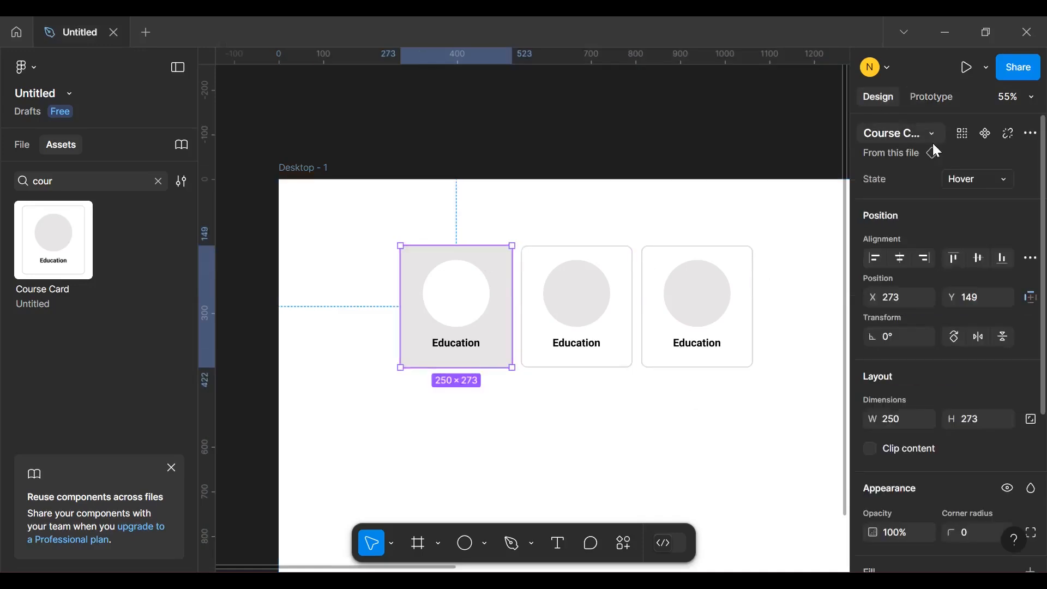
pyautogui.click(970, 182)
pyautogui.click(896, 158)
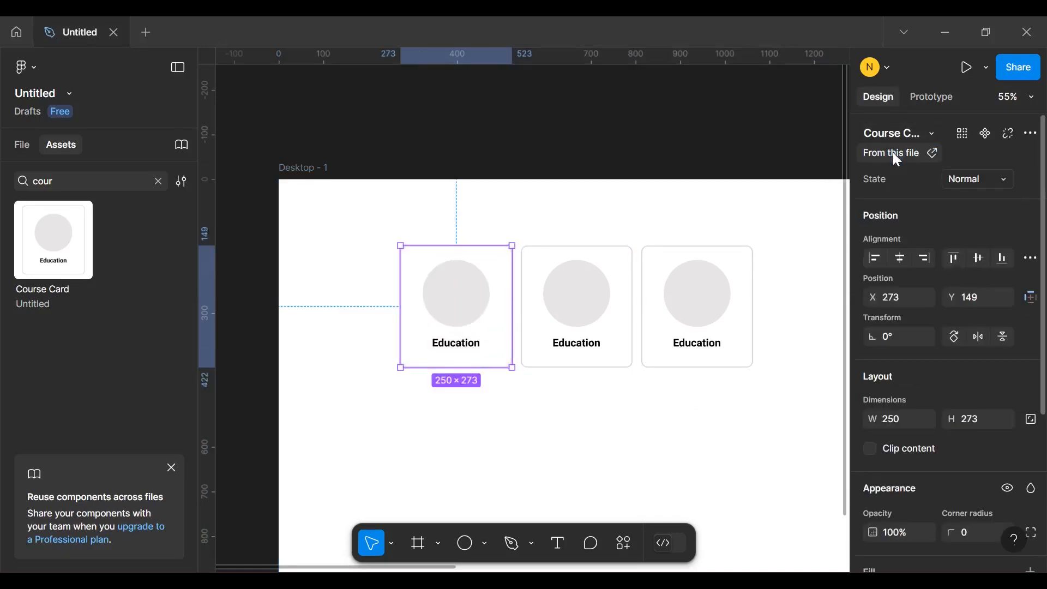
pyautogui.click(604, 429)
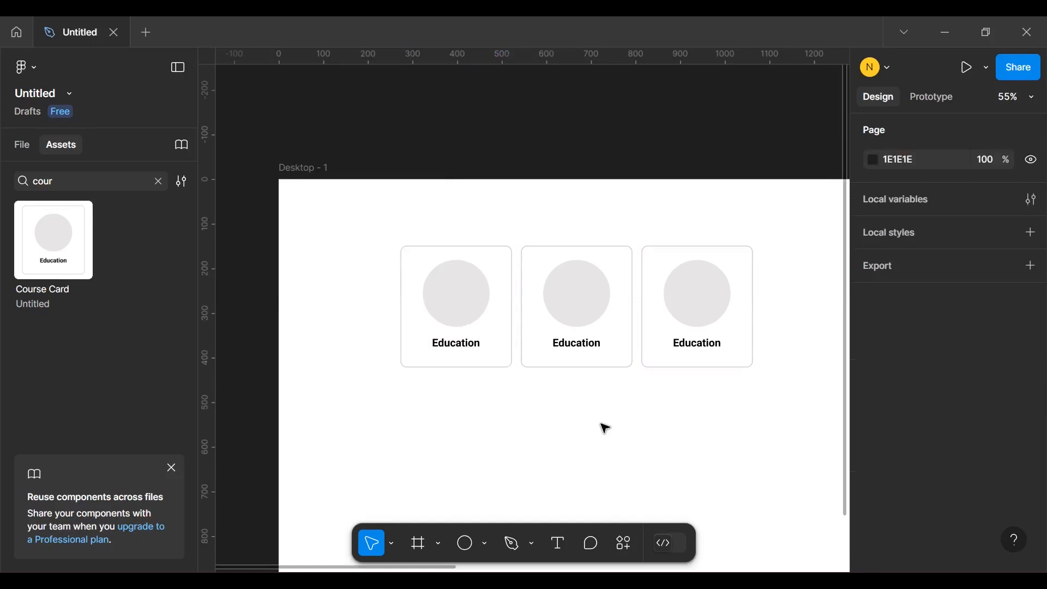
# Replace the label text of the second Course Card in the Desktop - 1 frame with "Sport"
pyautogui.click(569, 344)
pyautogui.doubleClick(568, 345)
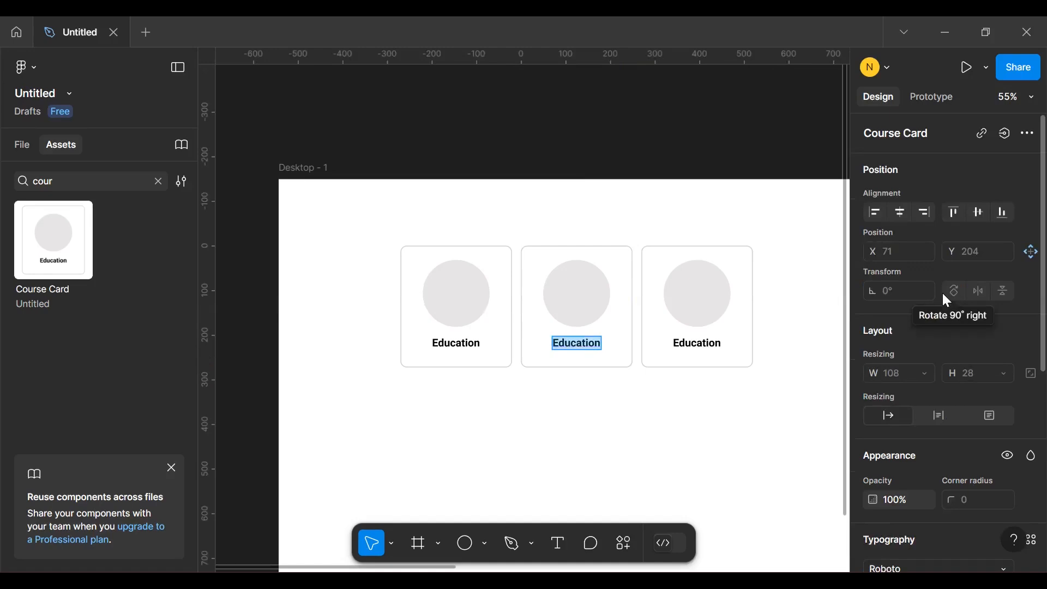
pyautogui.write('sport')
pyautogui.press('Left')
pyautogui.press('Left')
pyautogui.press('Left')
pyautogui.press('Left')
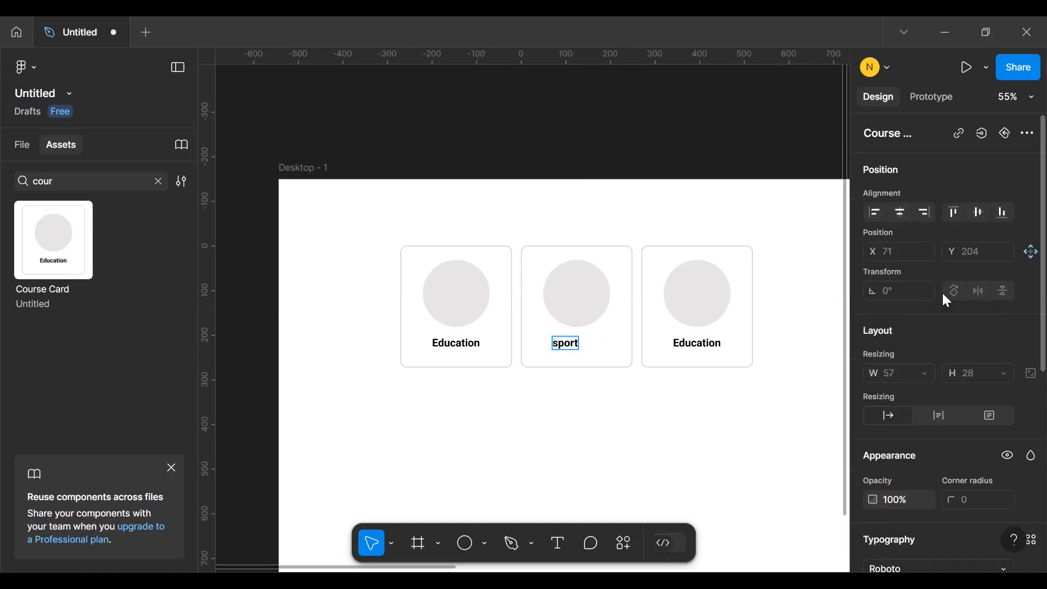
pyautogui.press('BackSpace')
pyautogui.write('S')
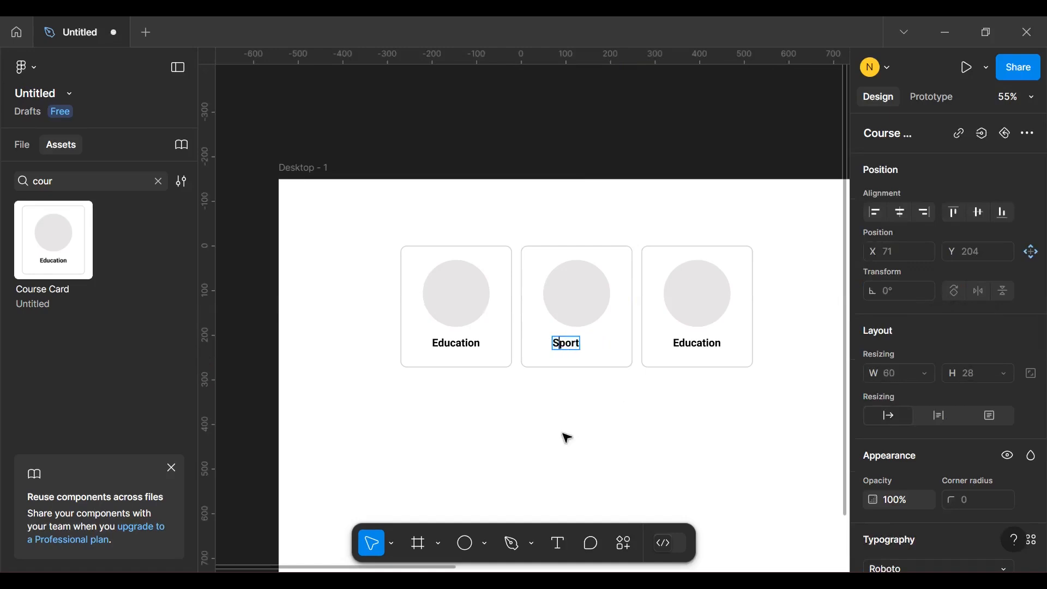
pyautogui.press('Escape')
# Try to move the Sport label towards the middle of the second card
pyautogui.moveTo(563, 339); pyautogui.dragTo(578, 345)
pyautogui.hotkey('ctrl', 'z')
pyautogui.doubleClick(573, 346)
pyautogui.press('Escape')
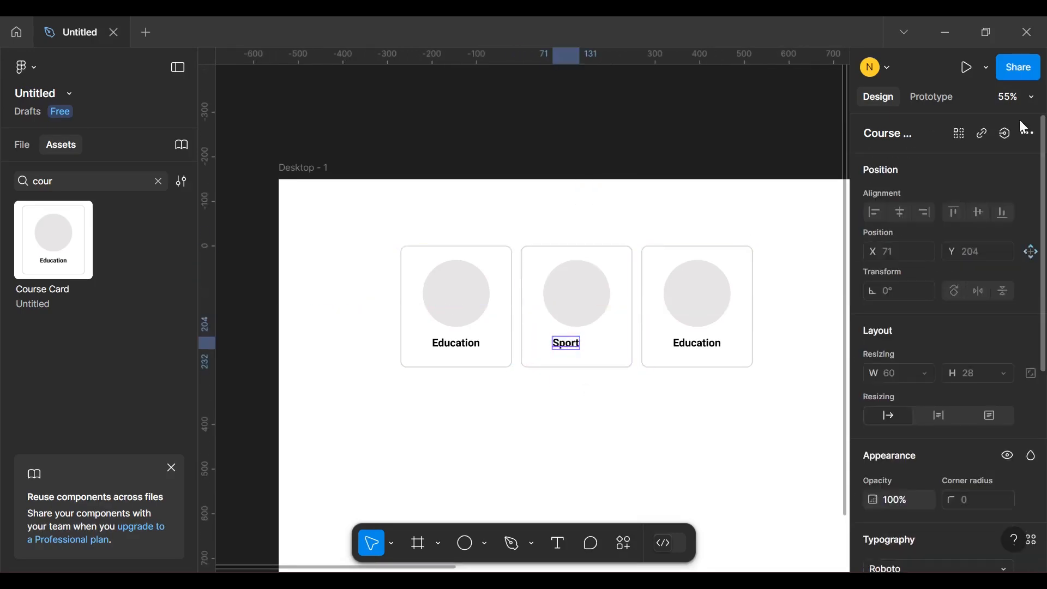
# Select the text layer and Rectangle 1 together inside the second Course Card to try aligning them, and clear the selection
pyautogui.click(594, 260)
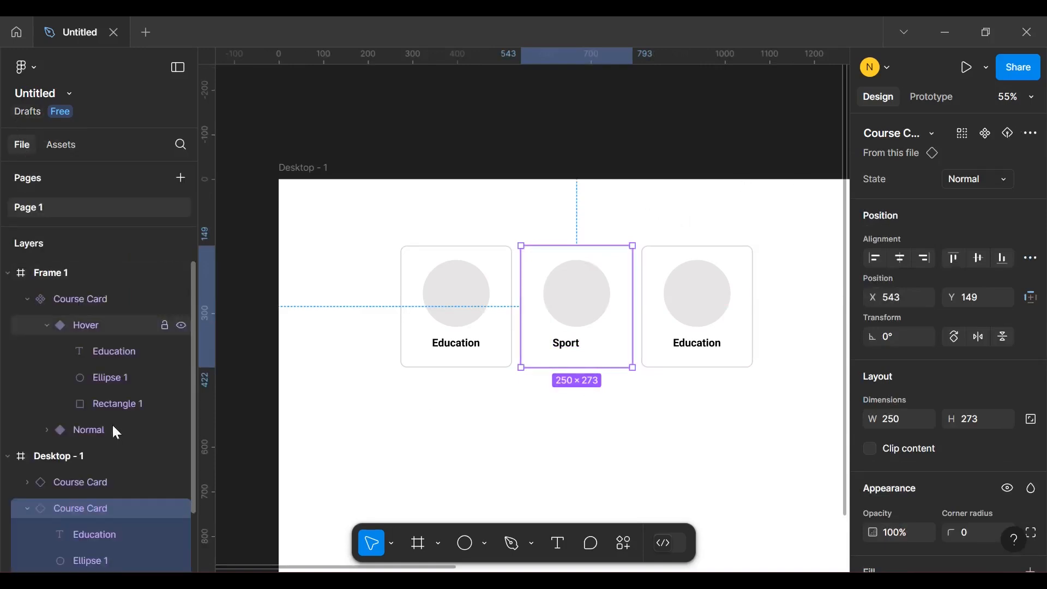
pyautogui.scroll(-2, 120, 447)
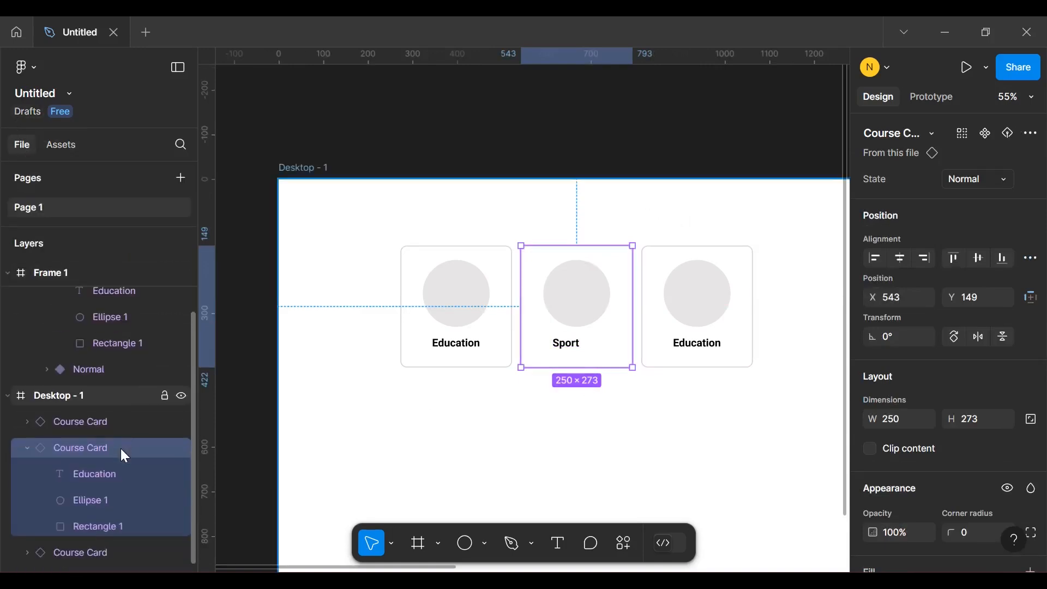
pyautogui.click(105, 484)
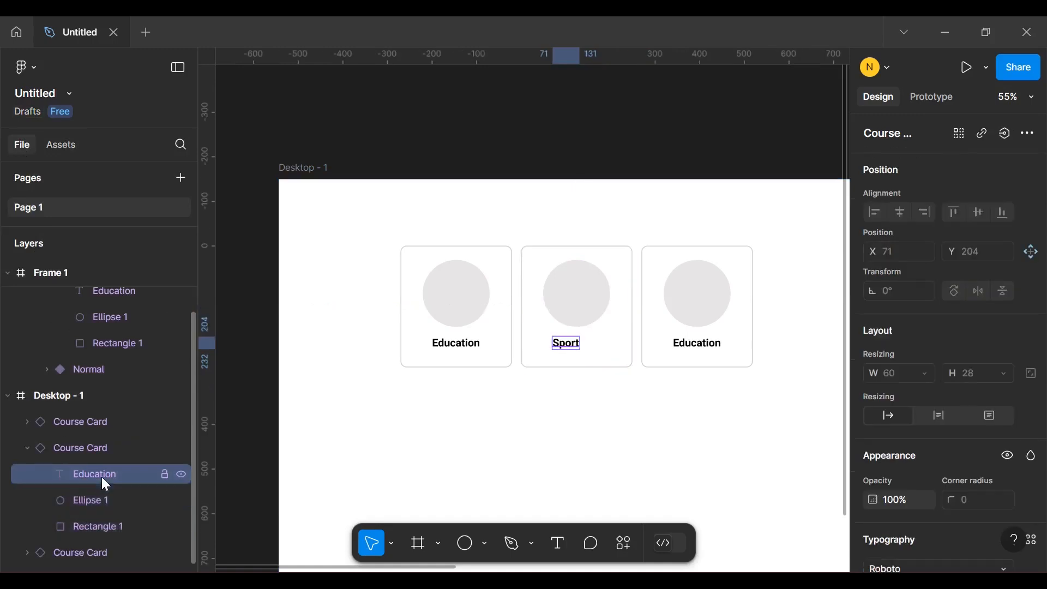
pyautogui.keyDown('shift'); pyautogui.click(94, 529); pyautogui.keyUp('shift')
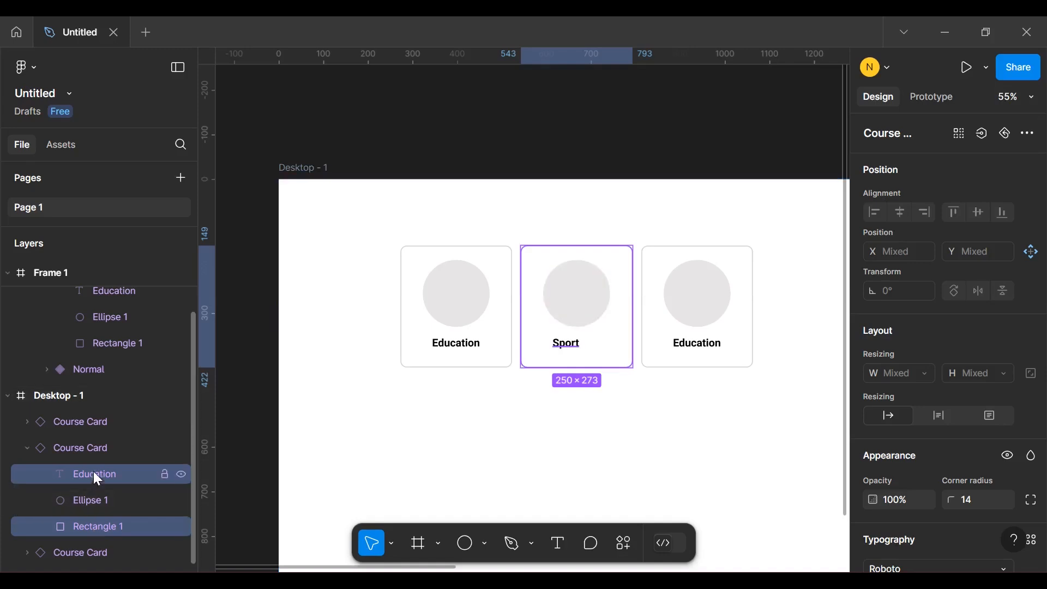
pyautogui.click(622, 380)
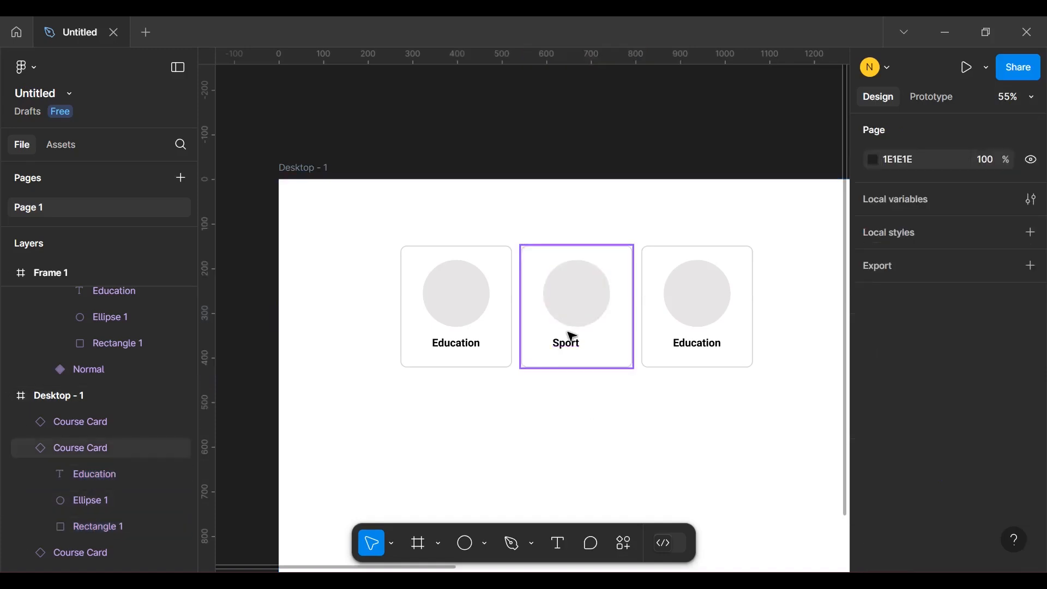
# Try once more to shift the Sport label sideways under the circle of the second card
pyautogui.click(568, 345)
pyautogui.click(569, 347)
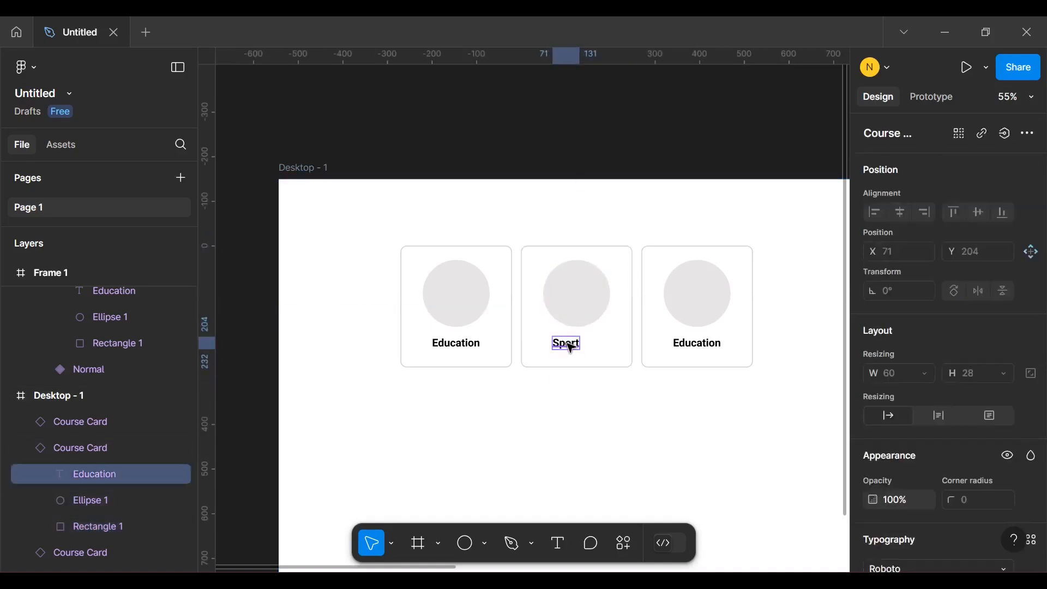
pyautogui.moveTo(570, 347); pyautogui.dragTo(598, 348)
pyautogui.hotkey('ctrl', 'z')
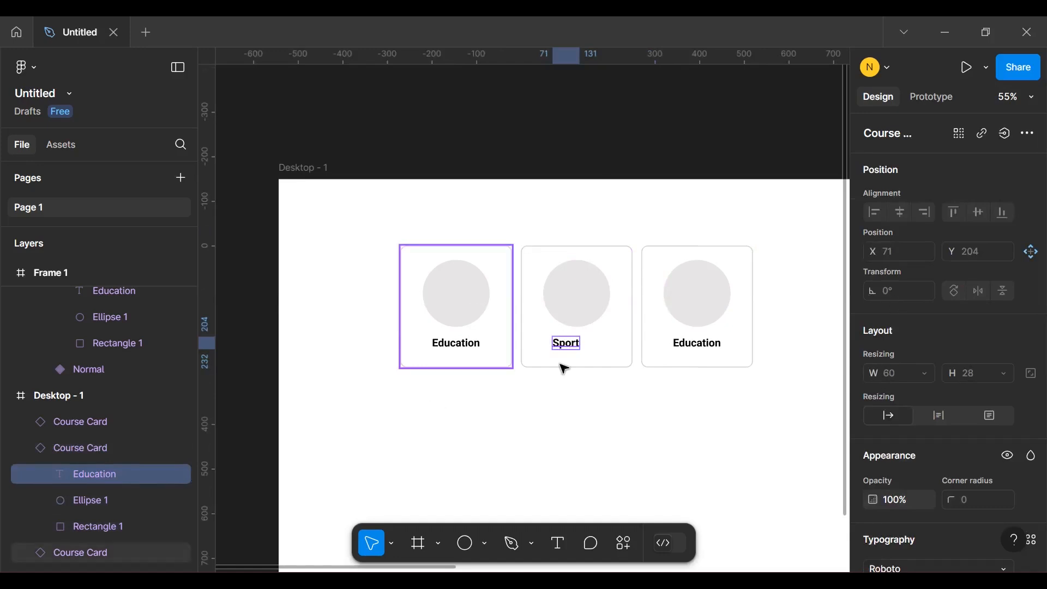
# Open the second card's label for editing and examine its typography and text alignment settings
pyautogui.doubleClick(574, 344)
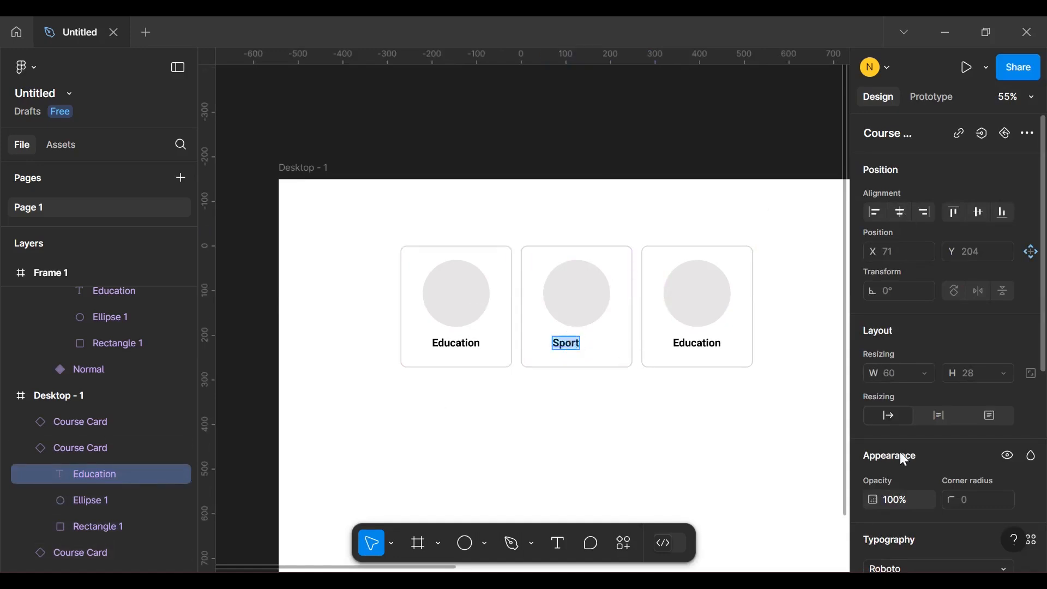
pyautogui.scroll(-6, 927, 441)
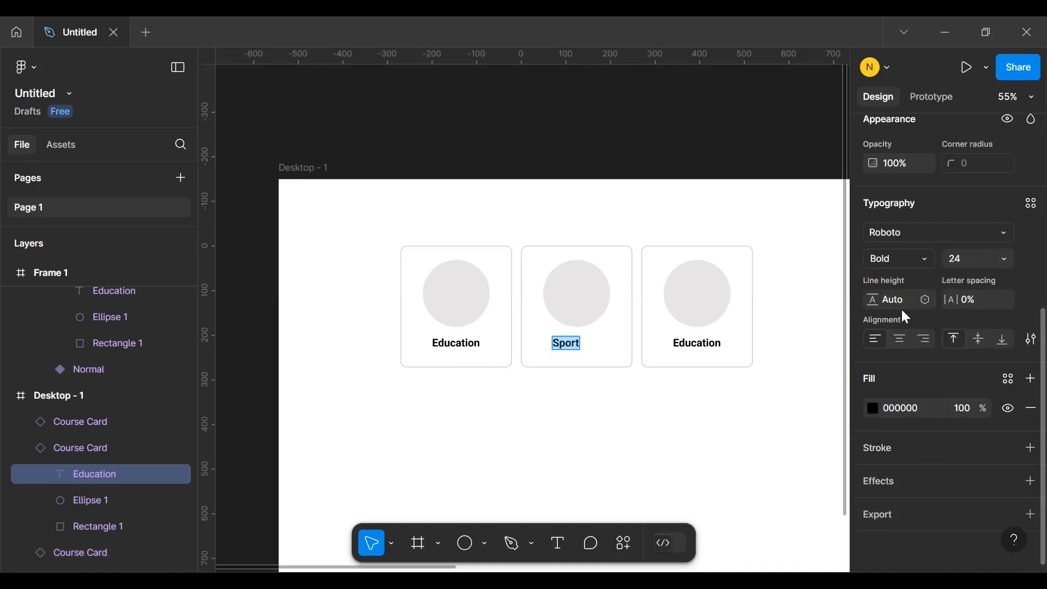
pyautogui.press('Escape')
pyautogui.click(606, 393)
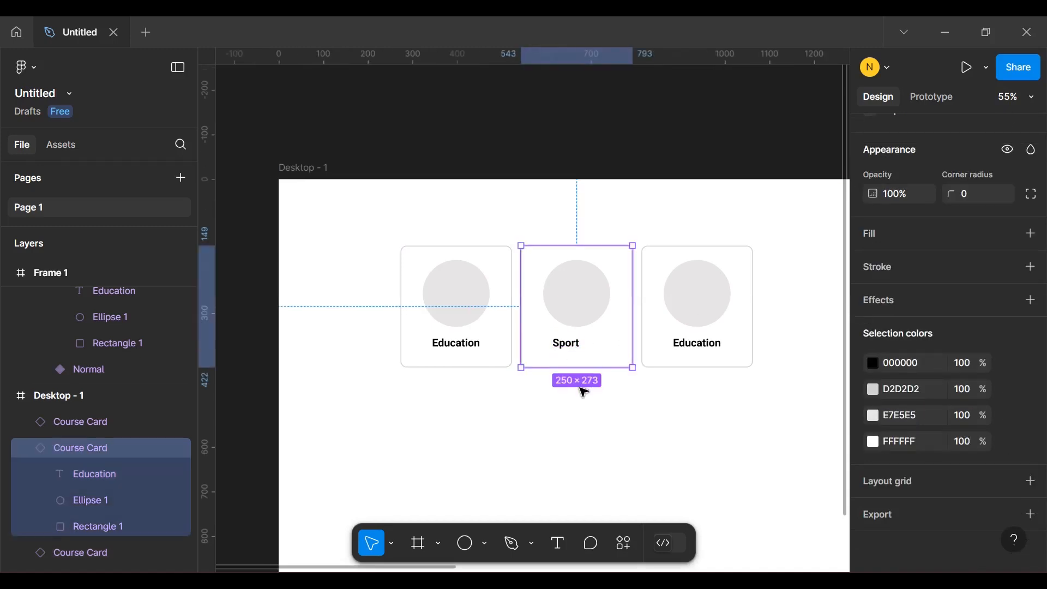
pyautogui.click(583, 390)
pyautogui.click(607, 329)
# Undo the edits to the second card's label back to the original text "Education"
pyautogui.hotkey('ctrl', 'z')
pyautogui.hotkey('ctrl', 'z')
pyautogui.hotkey('ctrl', 'z')
pyautogui.hotkey('ctrl', 'z')
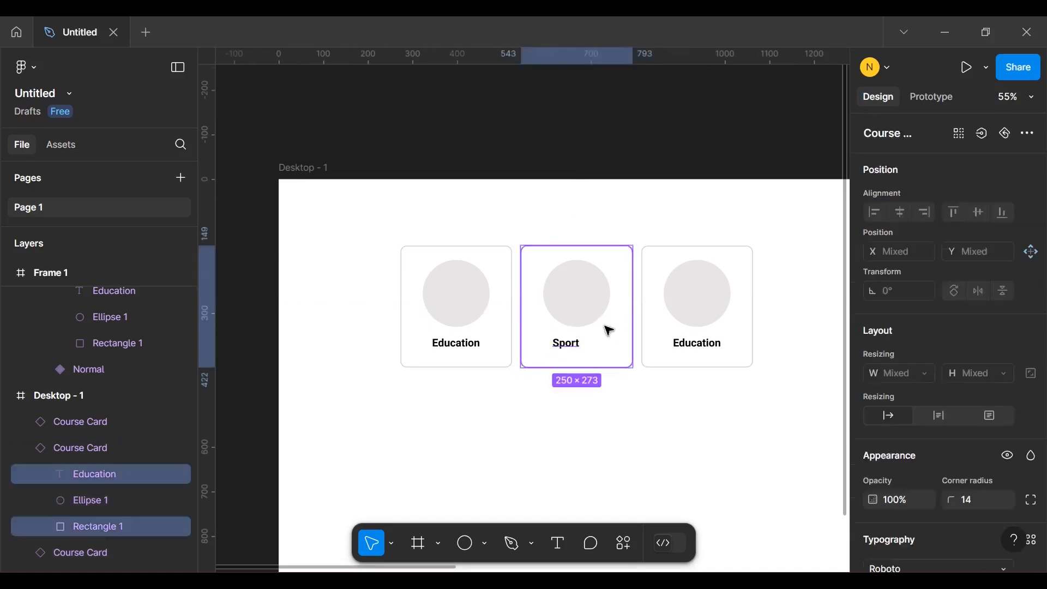
pyautogui.hotkey('ctrl', 'z')
pyautogui.hotkey('ctrl', 'z')
pyautogui.hotkey('ctrl', 'z')
pyautogui.hotkey('ctrl', 'z')
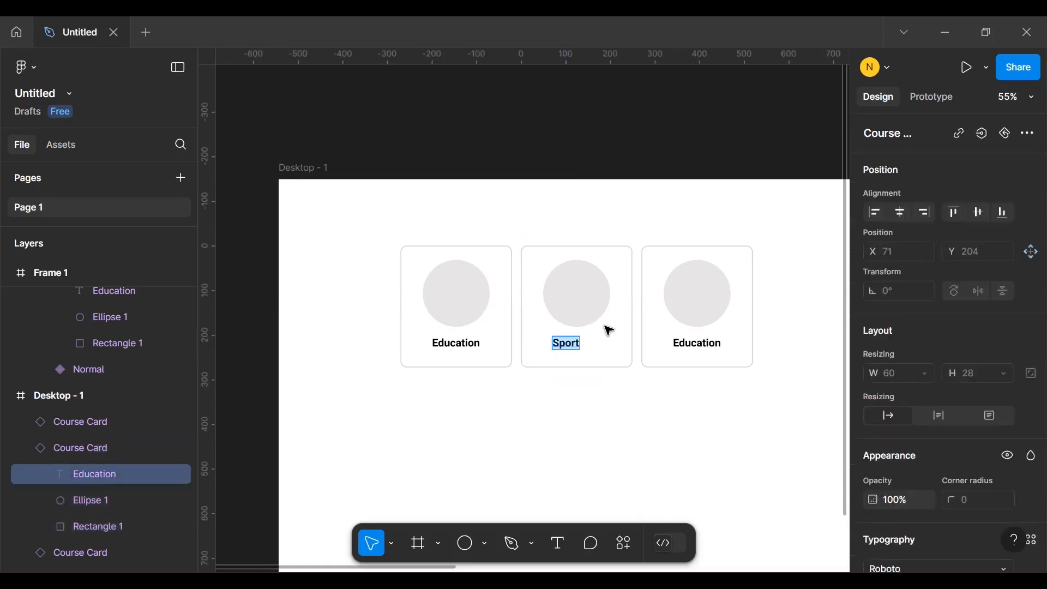
pyautogui.hotkey('ctrl', 'z')
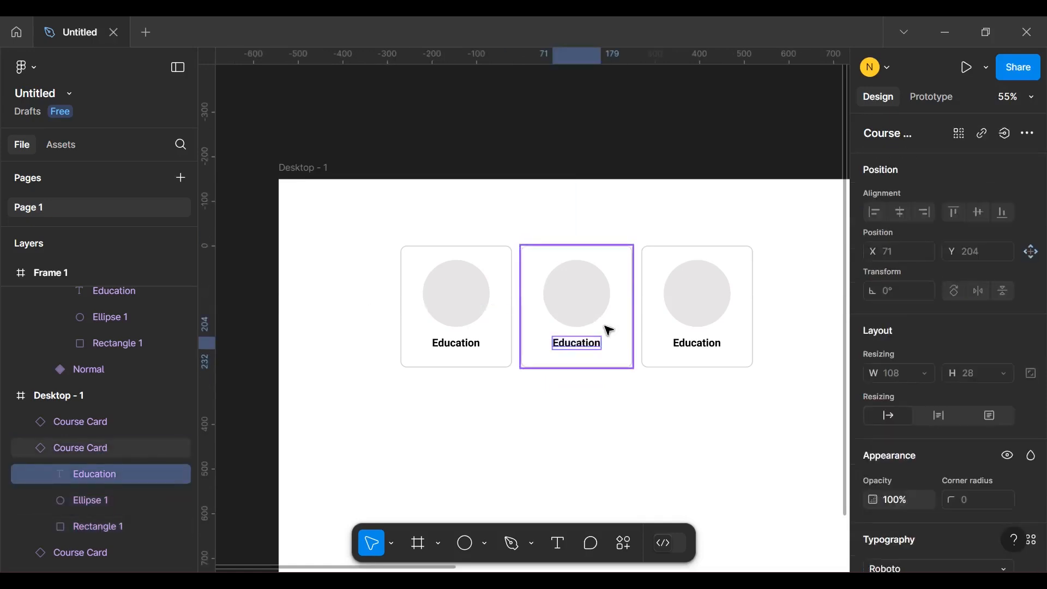
# Centre-align the label text of the second Course Card and replace it with "Sport"
pyautogui.click(573, 424)
pyautogui.doubleClick(579, 341)
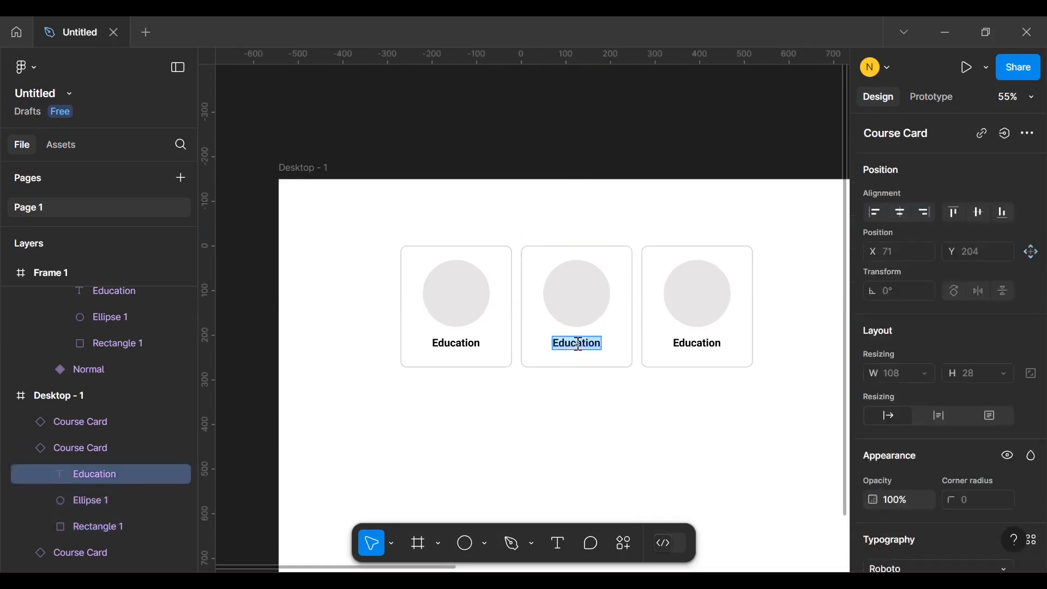
pyautogui.scroll(-3, 973, 452)
pyautogui.scroll(-2, 973, 453)
pyautogui.click(899, 429)
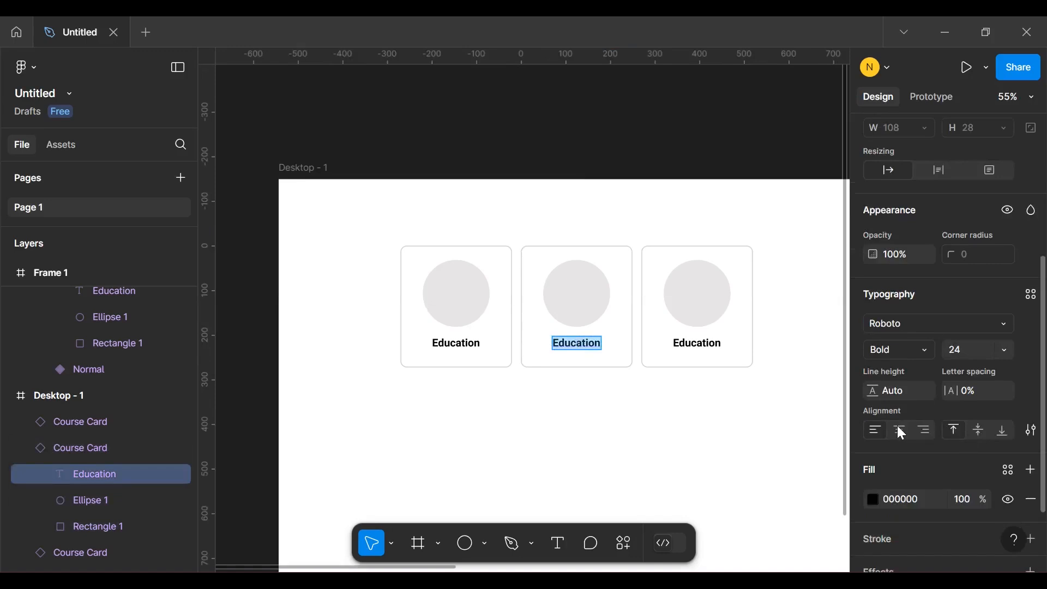
pyautogui.doubleClick(585, 352)
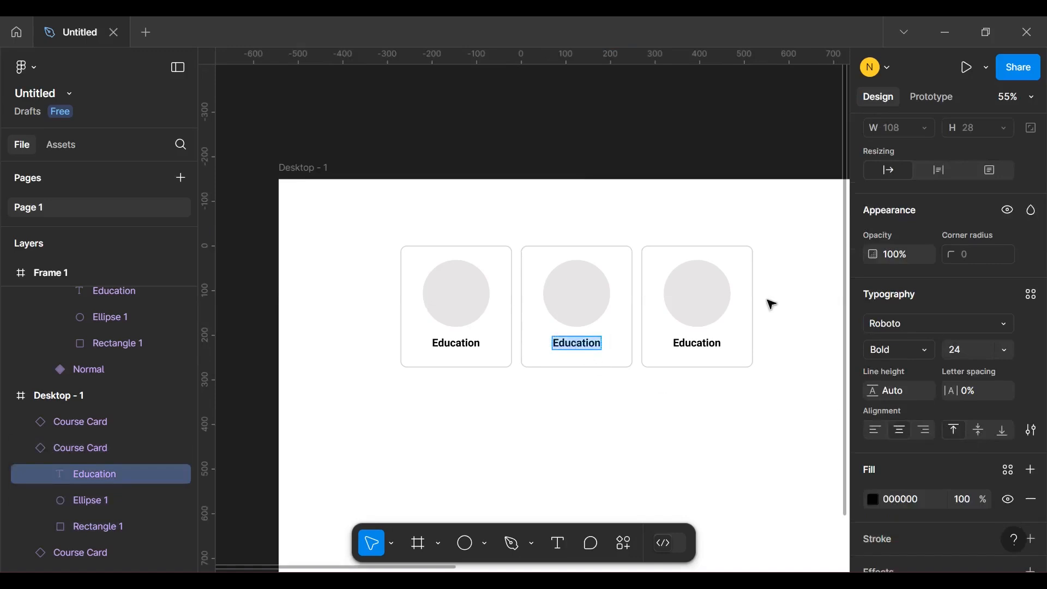
pyautogui.write('Sport')
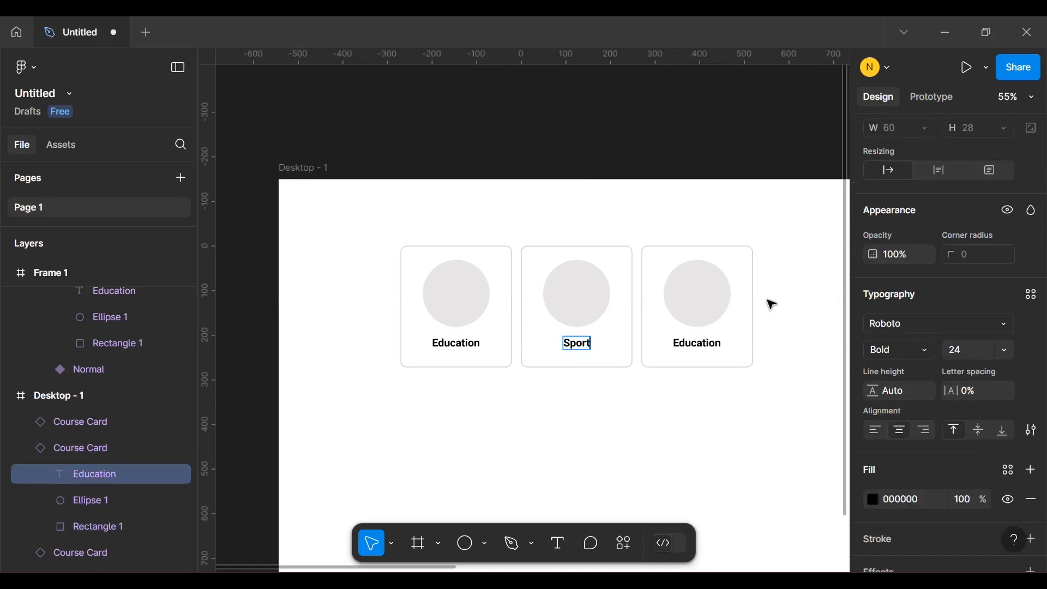
pyautogui.press('Escape')
# Centre-align the label text of the third Course Card and replace it with "Dance"
pyautogui.click(688, 349)
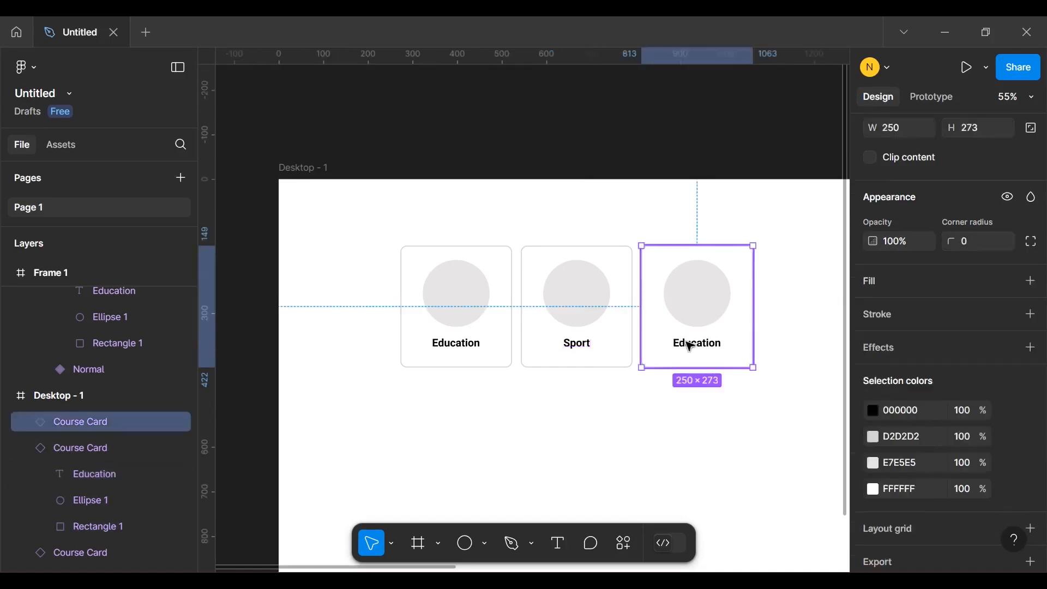
pyautogui.click(688, 349)
pyautogui.doubleClick(688, 349)
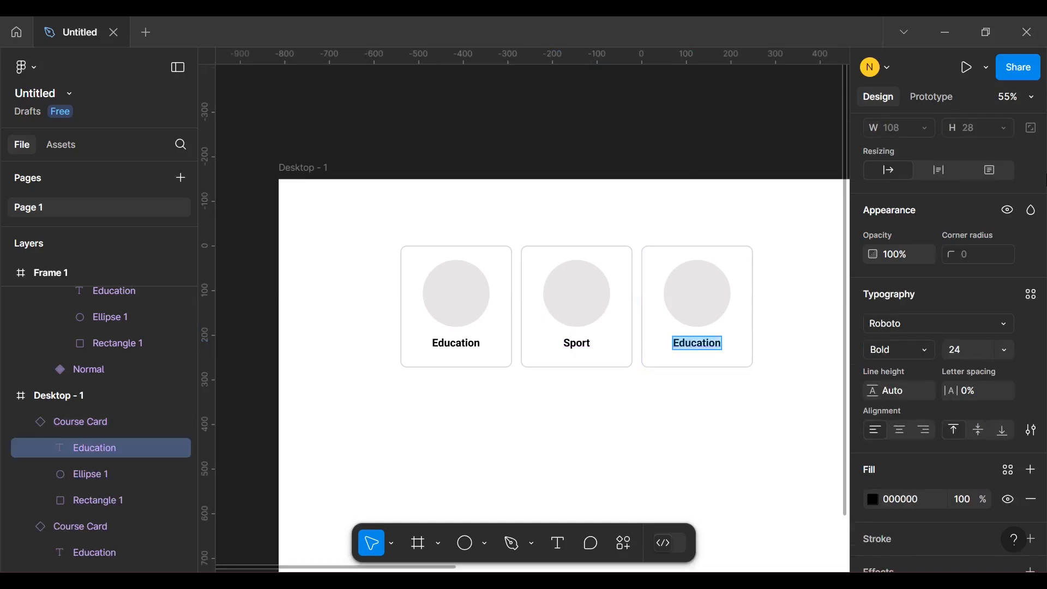
pyautogui.write('Dan')
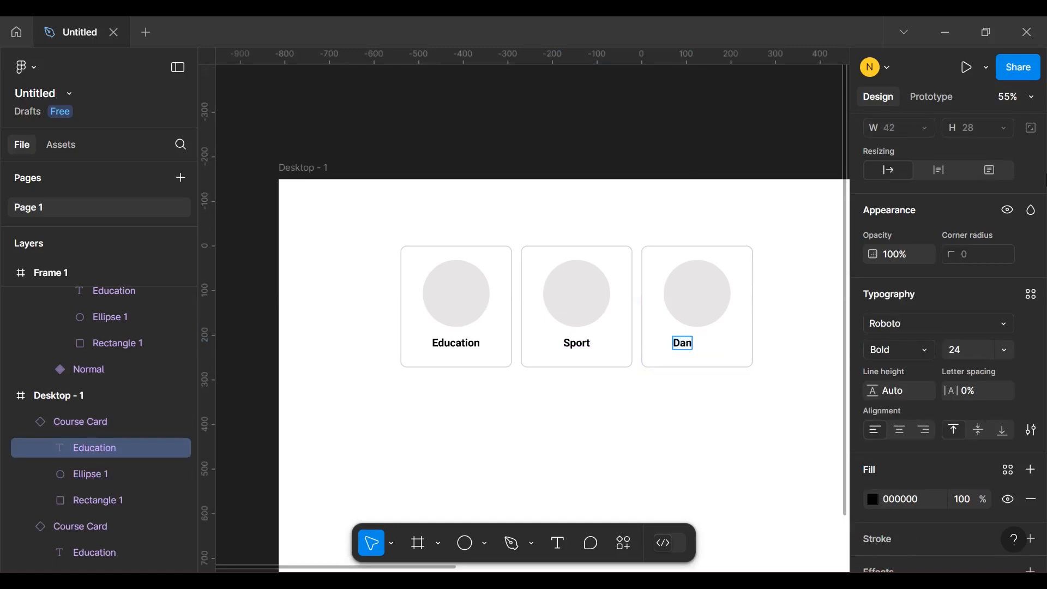
pyautogui.hotkey('ctrl', 'z')
pyautogui.click(901, 432)
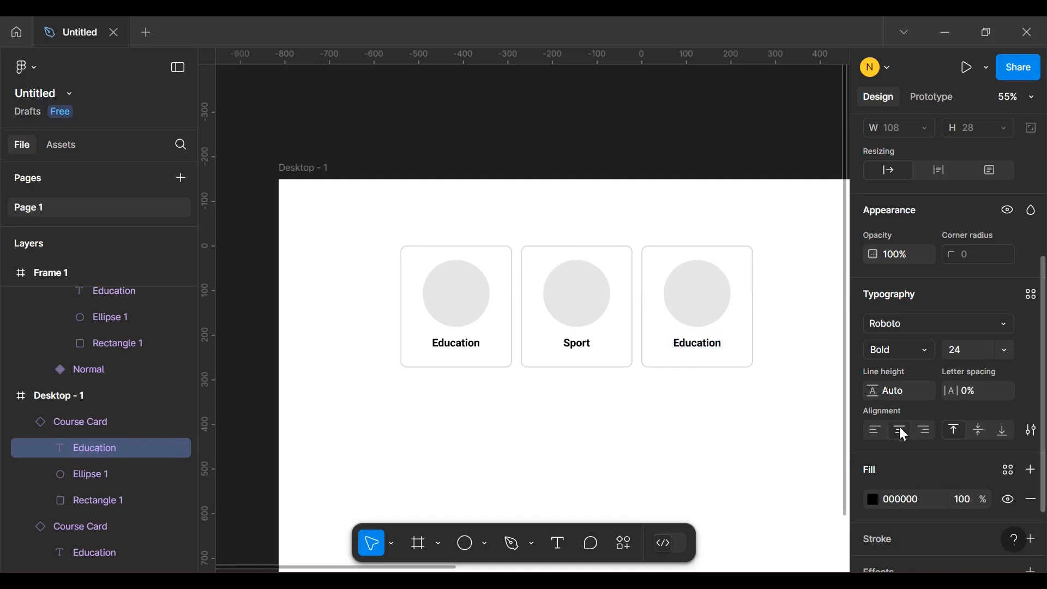
pyautogui.doubleClick(681, 342)
pyautogui.write('Da')
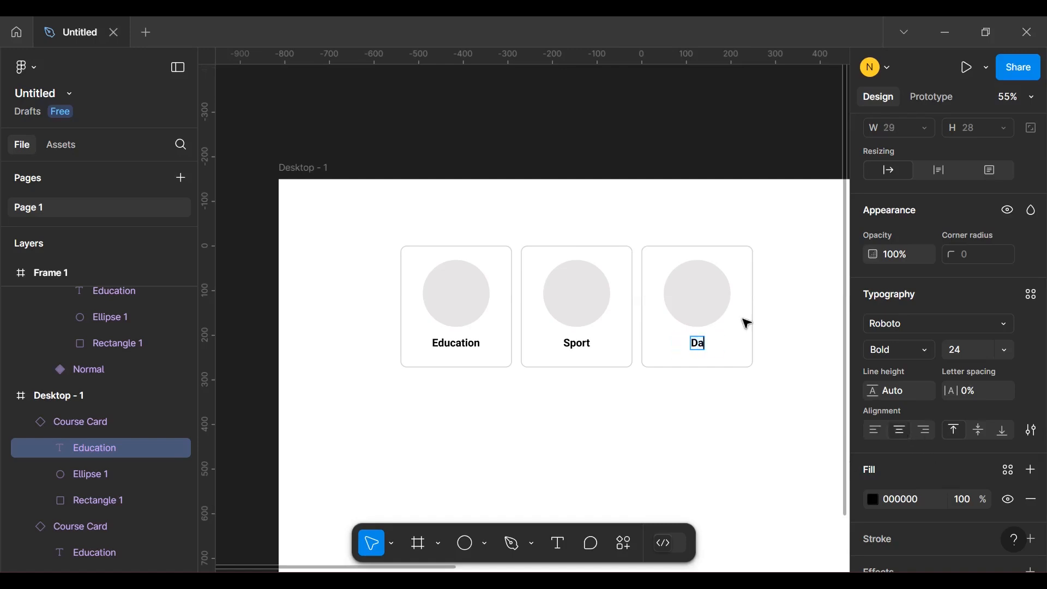
pyautogui.write('nce')
pyautogui.press('Escape')
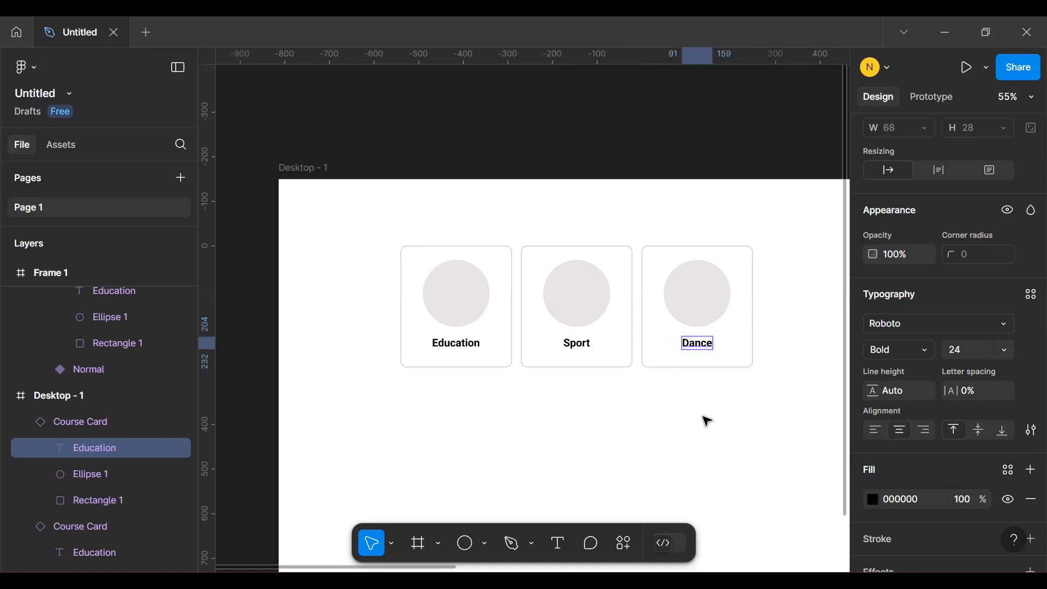
# Present the Desktop - 1 frame to check the relabelled cards' hover states, and close the preview
pyautogui.click(968, 67)
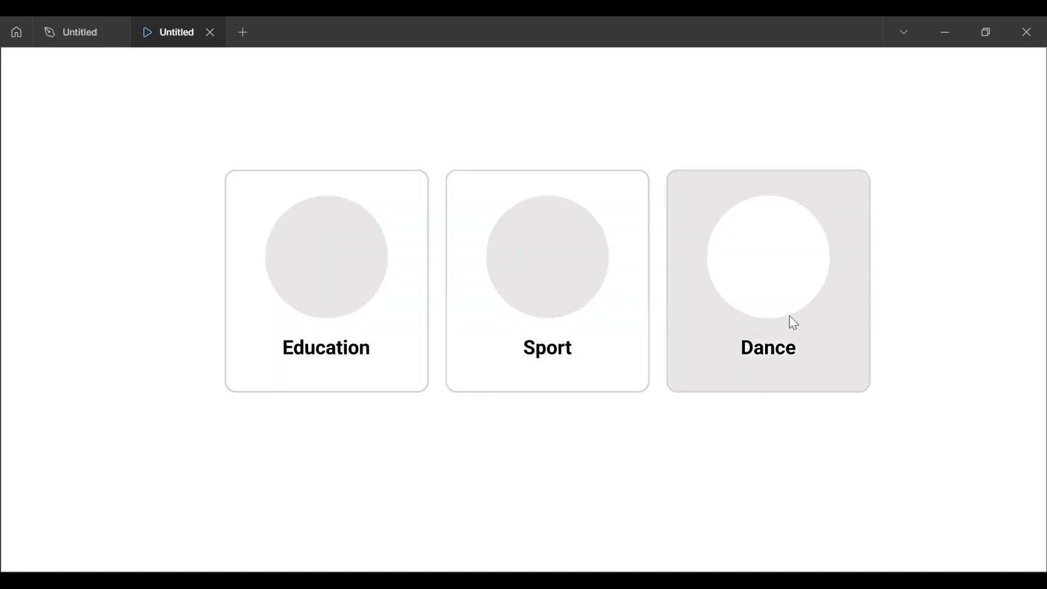
pyautogui.click(209, 34)
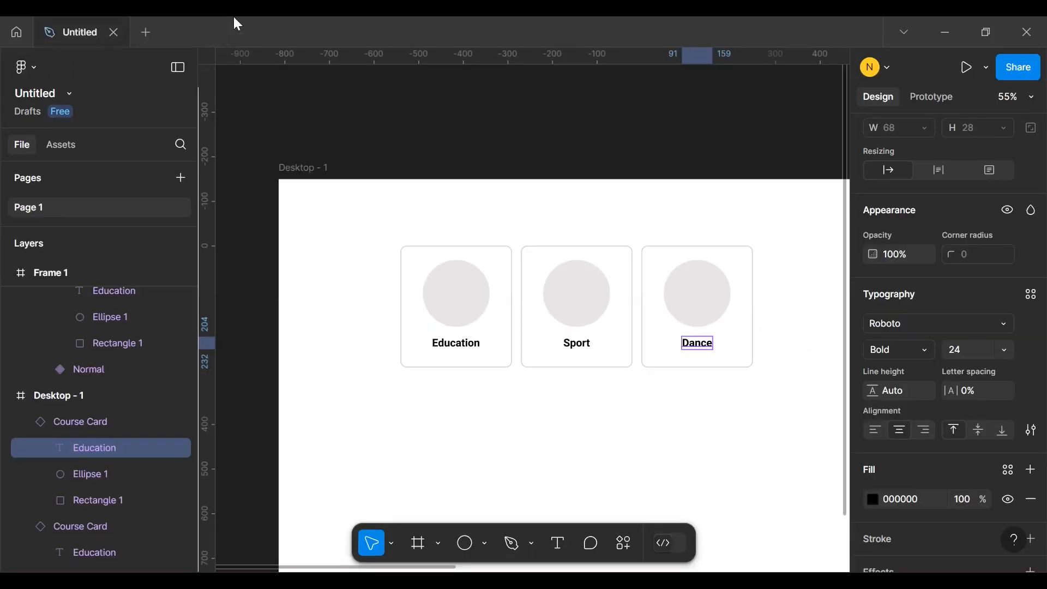